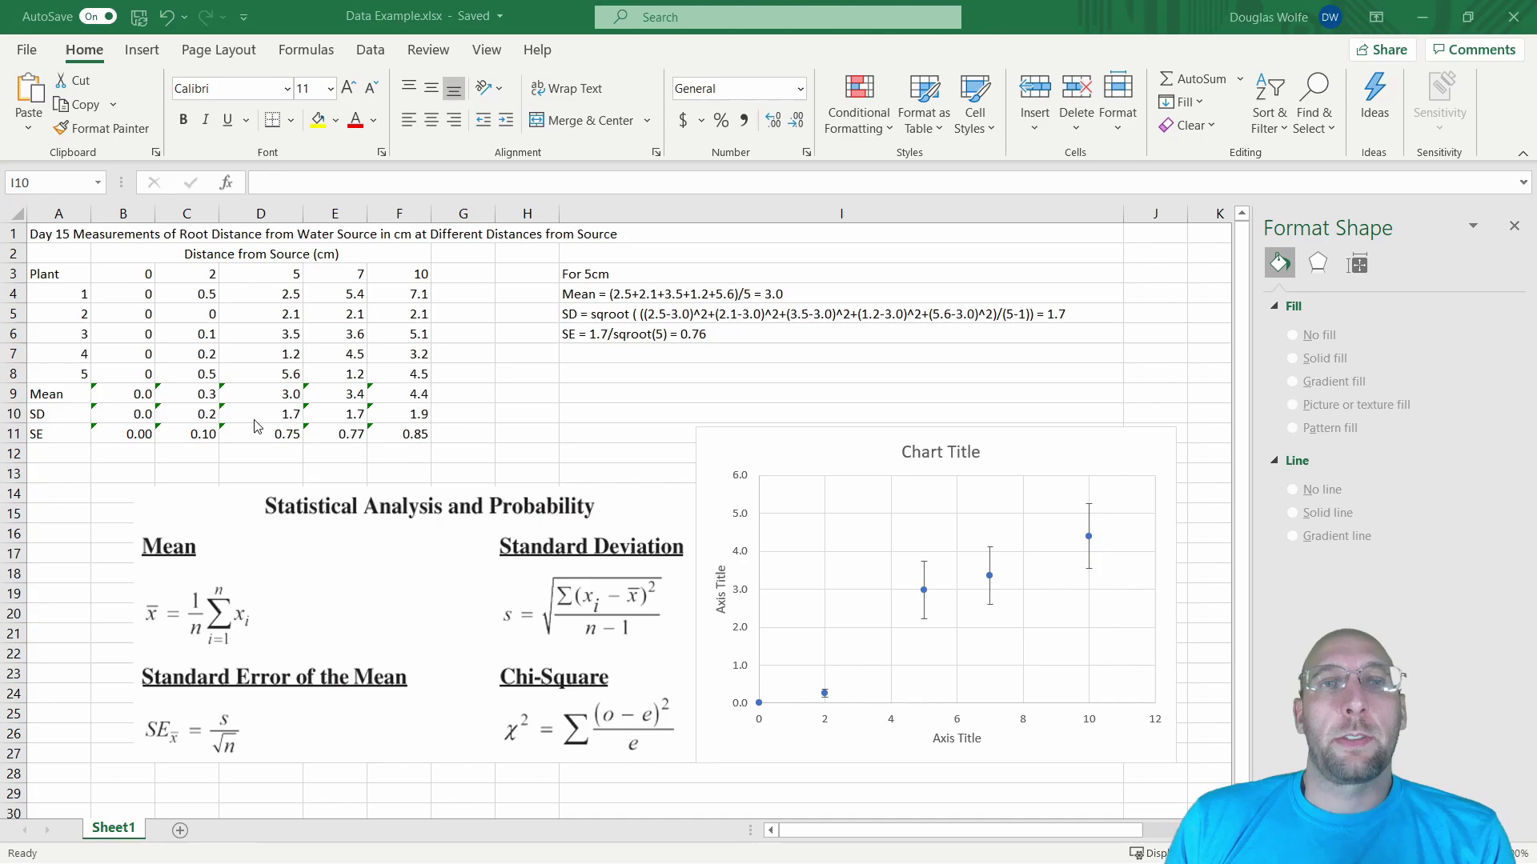
Select the existing scatter chart of means with error bars.
{"action": "left_click", "coordinate": [795, 443]}
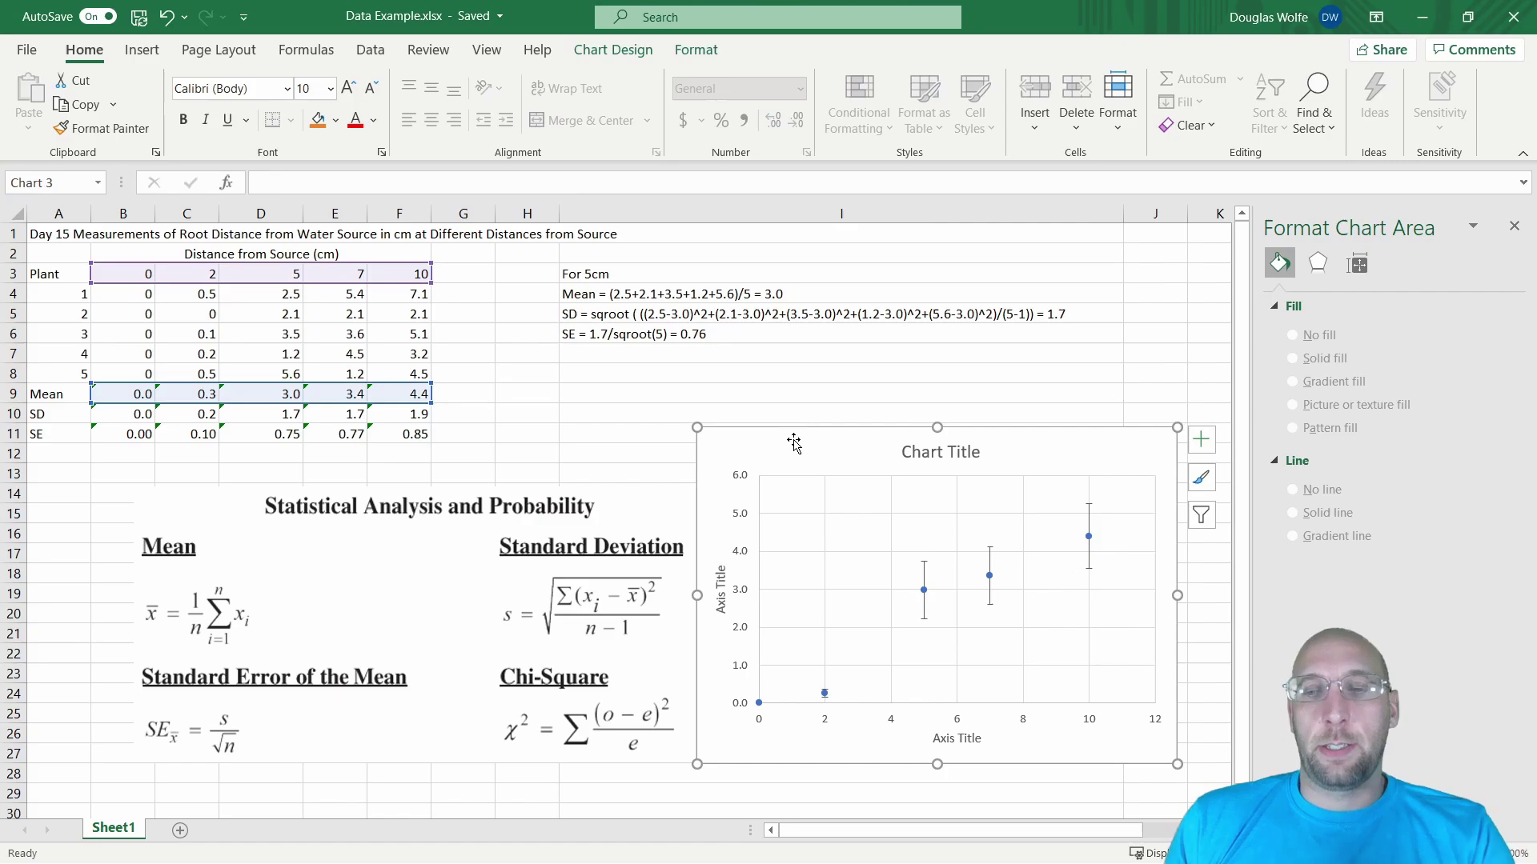
Delete the old chart, clear the Mean, SD and SE values in B9:F11, and view the worked 5 cm example in I4.
{"action": "key", "text": "Delete"}
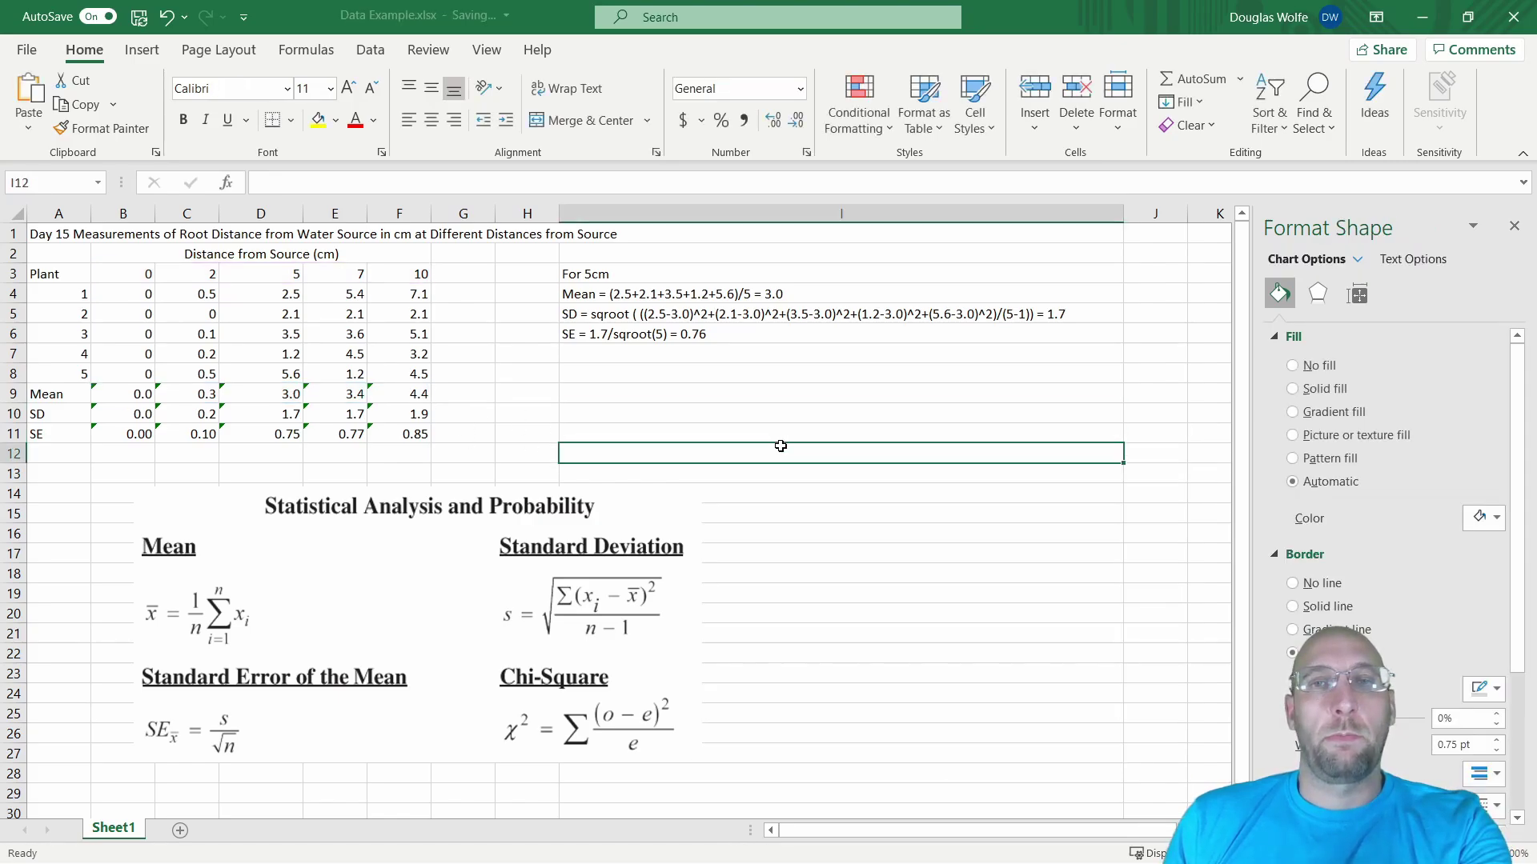
{"action": "left_click_drag", "start_coordinate": [150, 395], "coordinate": [410, 434]}
{"action": "key", "text": "Delete"}
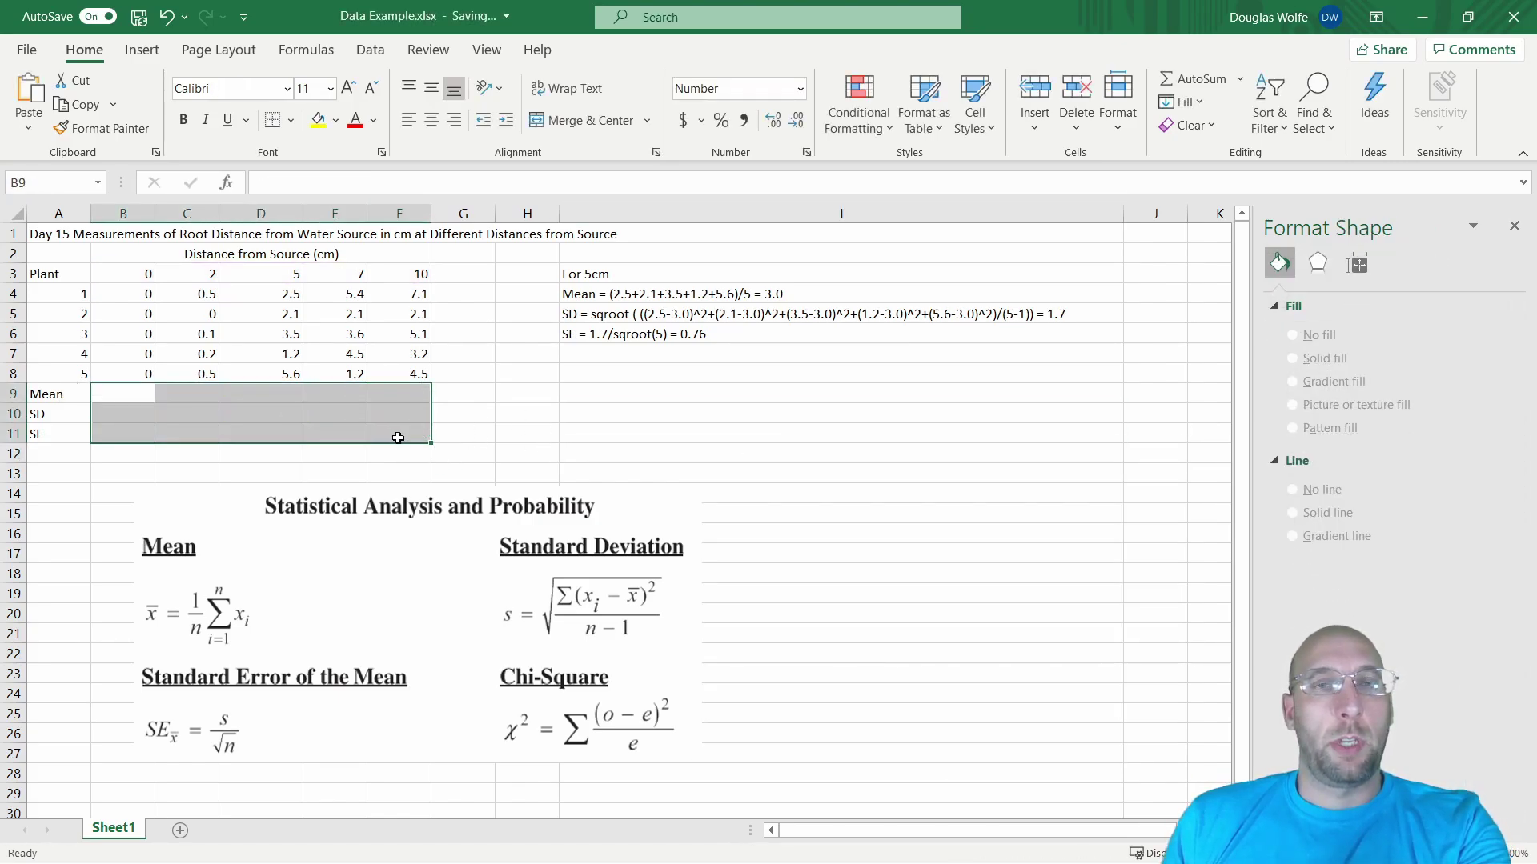
{"action": "left_click", "coordinate": [645, 353]}
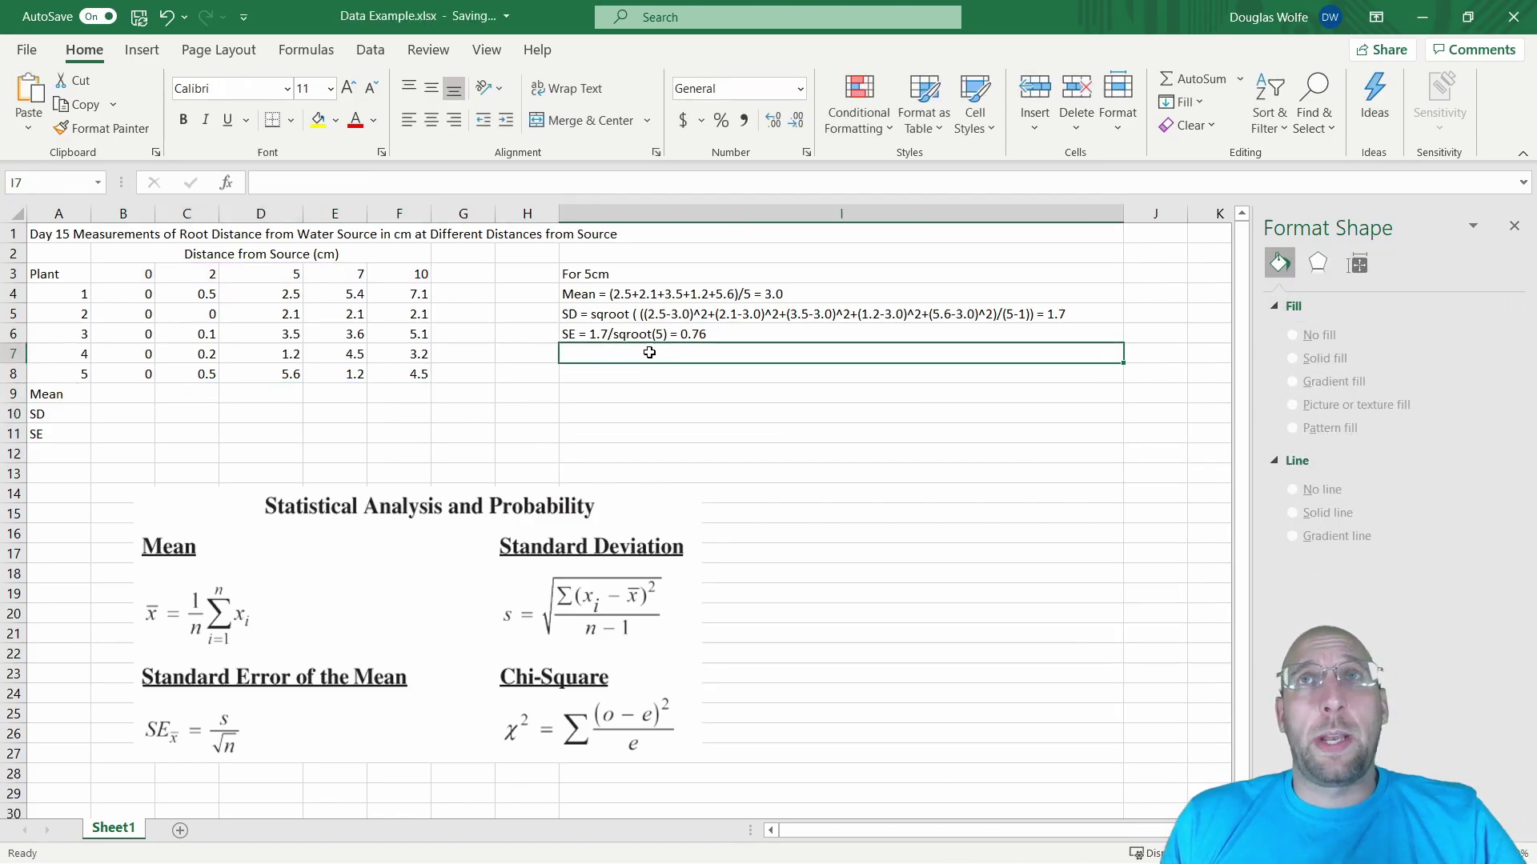
{"action": "left_click", "coordinate": [655, 296]}
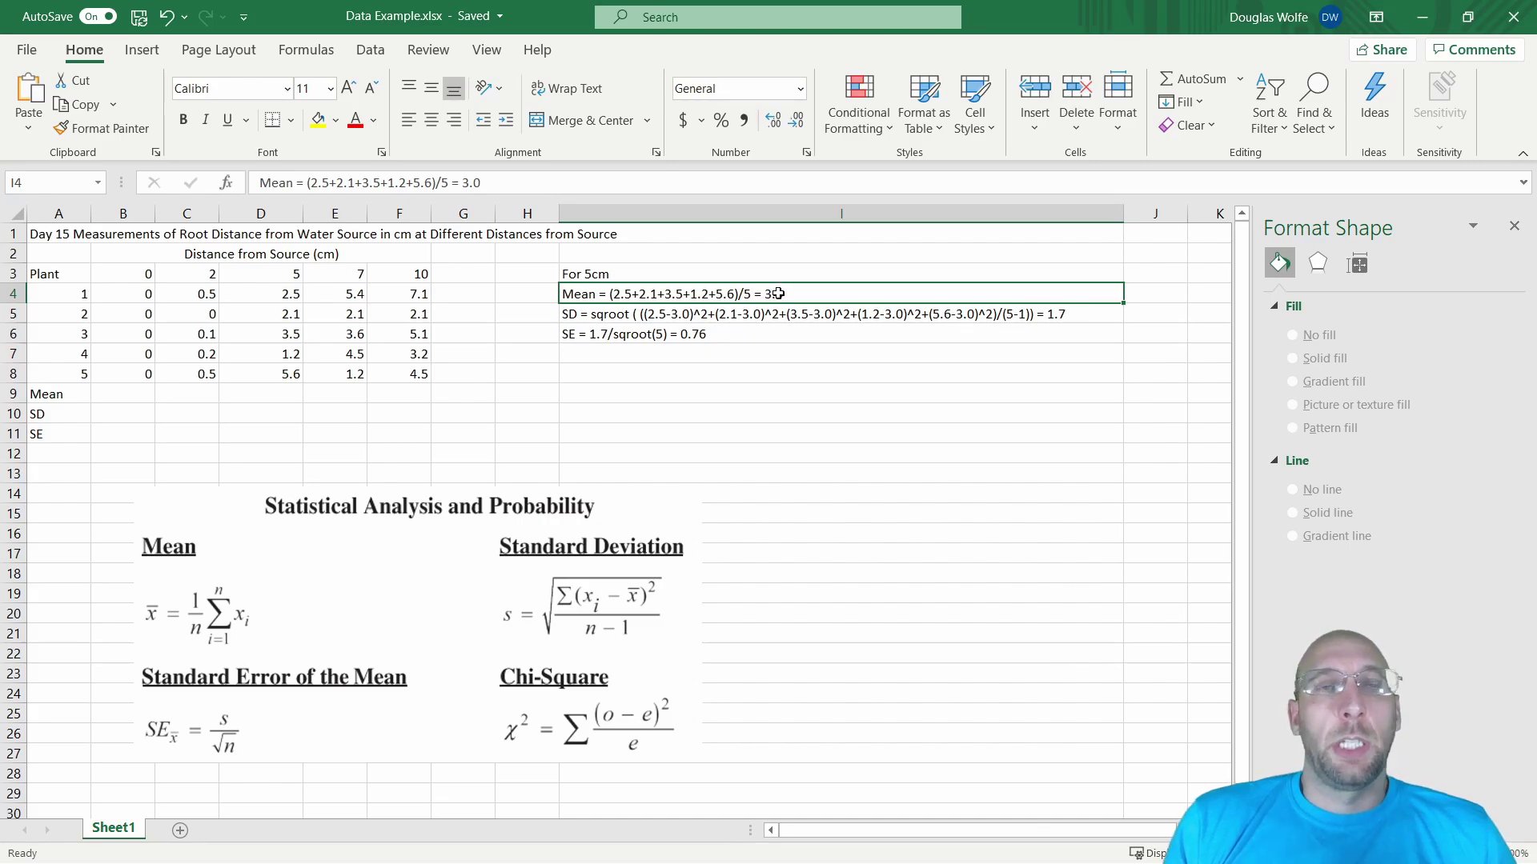
Enter an AVERAGE formula over D4:D8 in D9, giving a 5 cm mean of 3.0.
{"action": "left_click", "coordinate": [277, 394]}
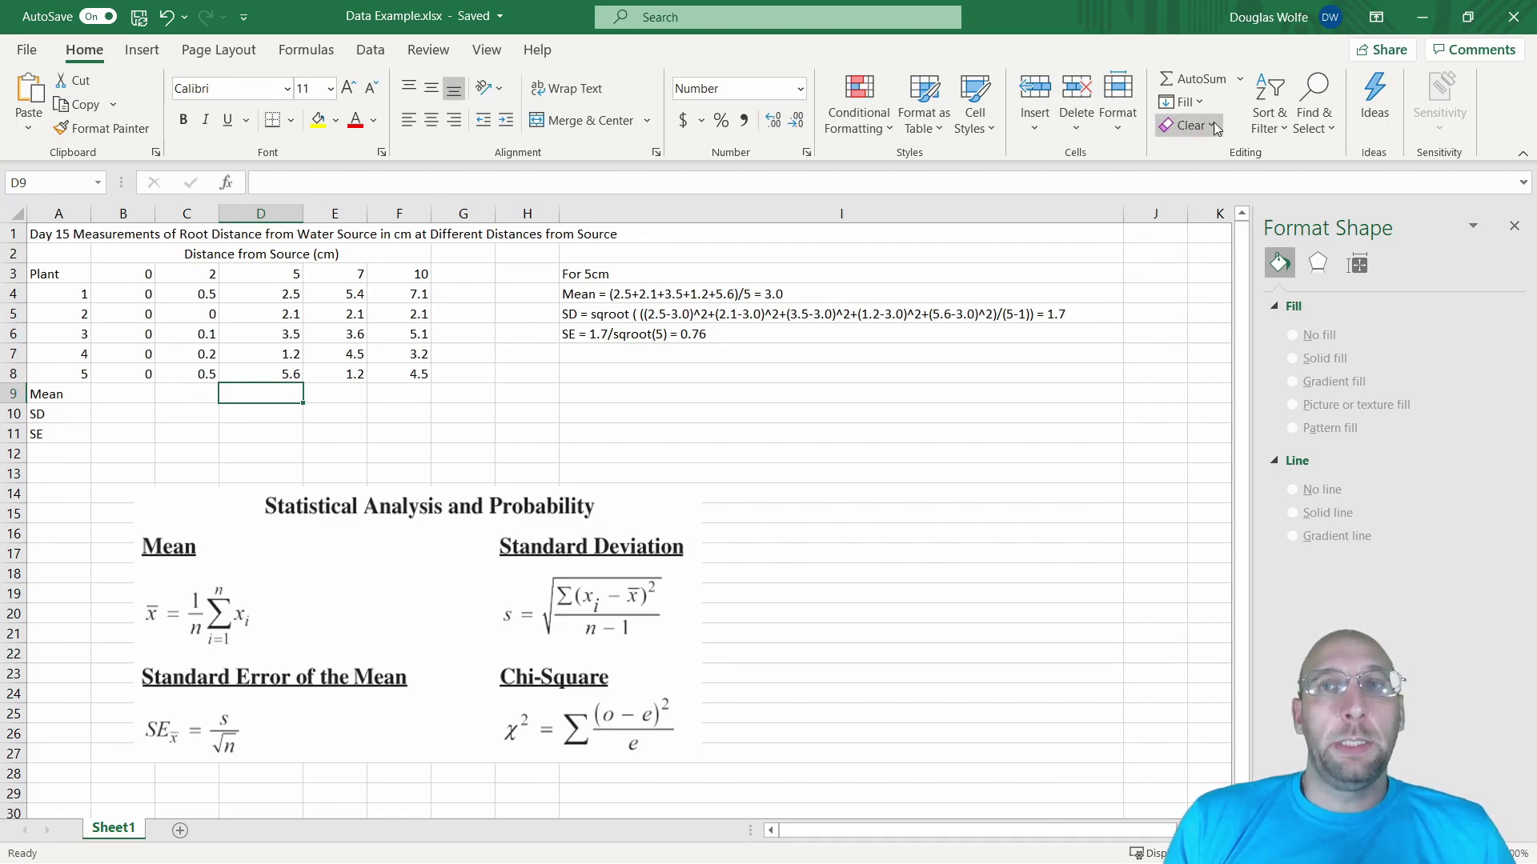
{"action": "left_click", "coordinate": [1240, 80]}
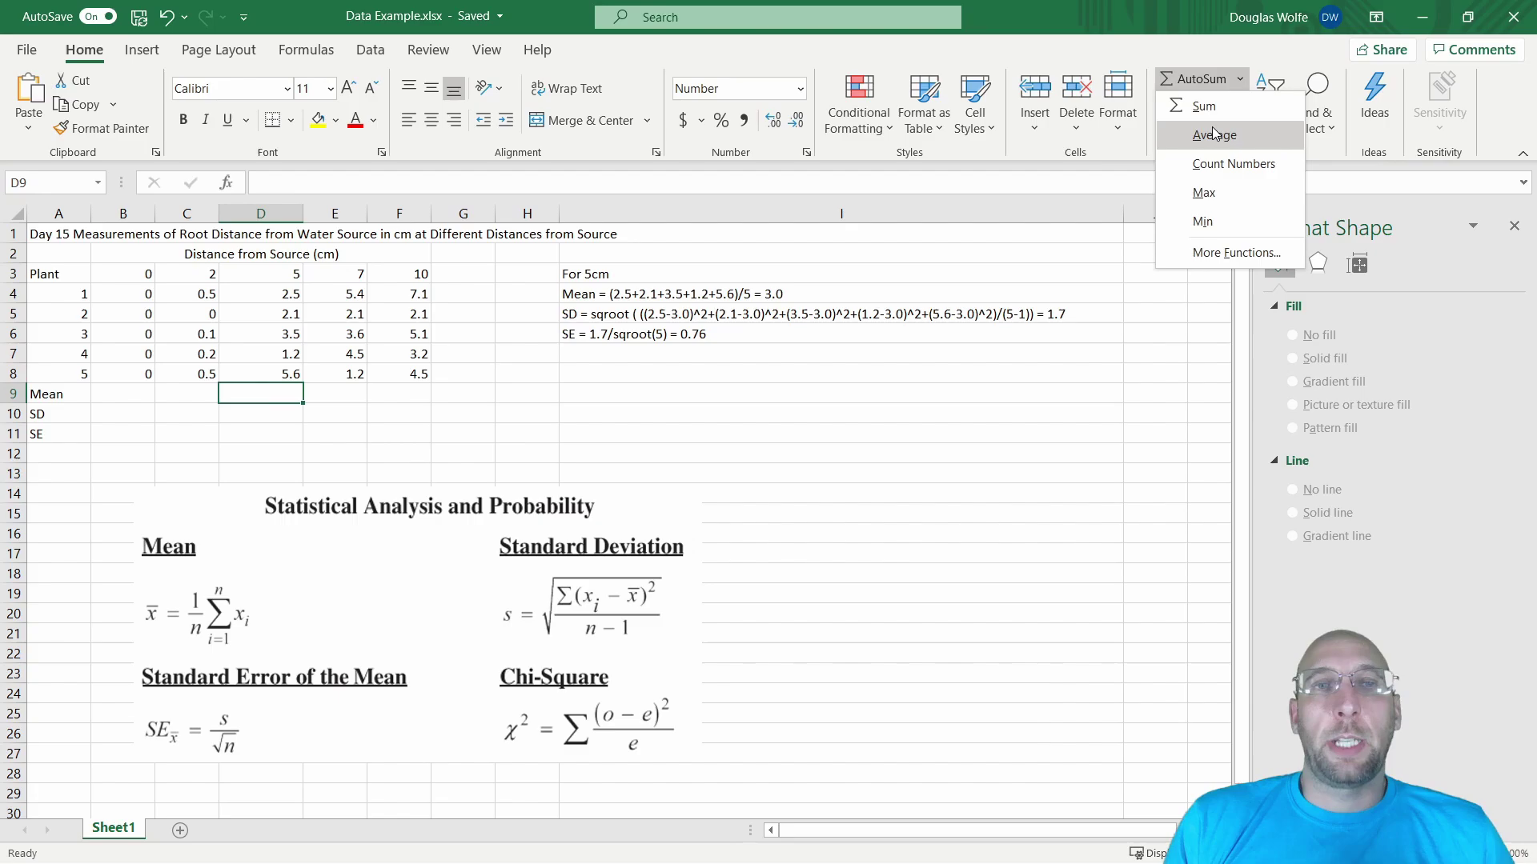
{"action": "left_click", "coordinate": [1214, 134]}
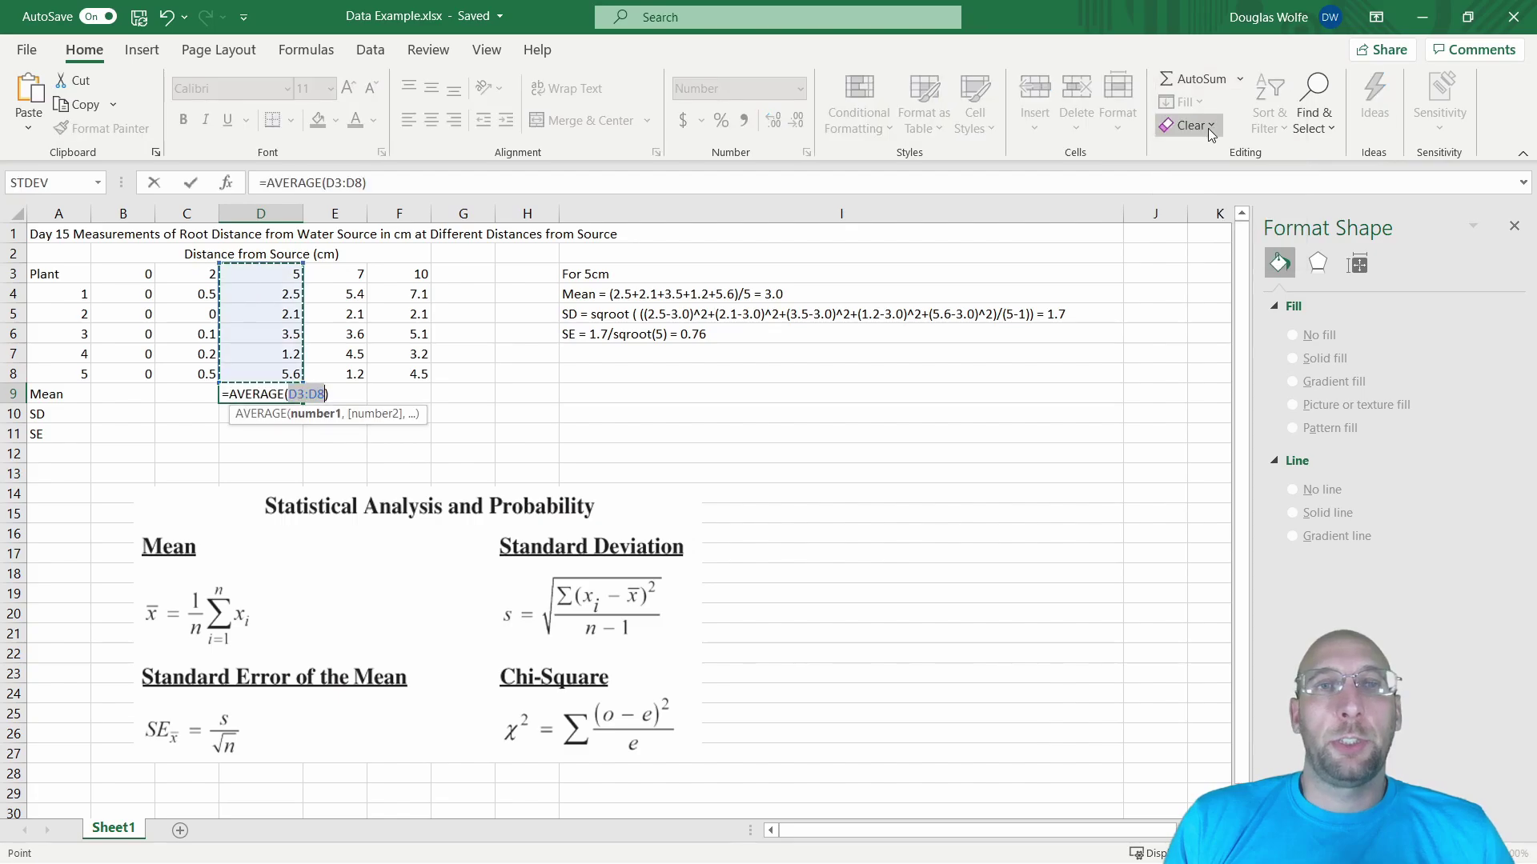
{"action": "left_click", "coordinate": [271, 275]}
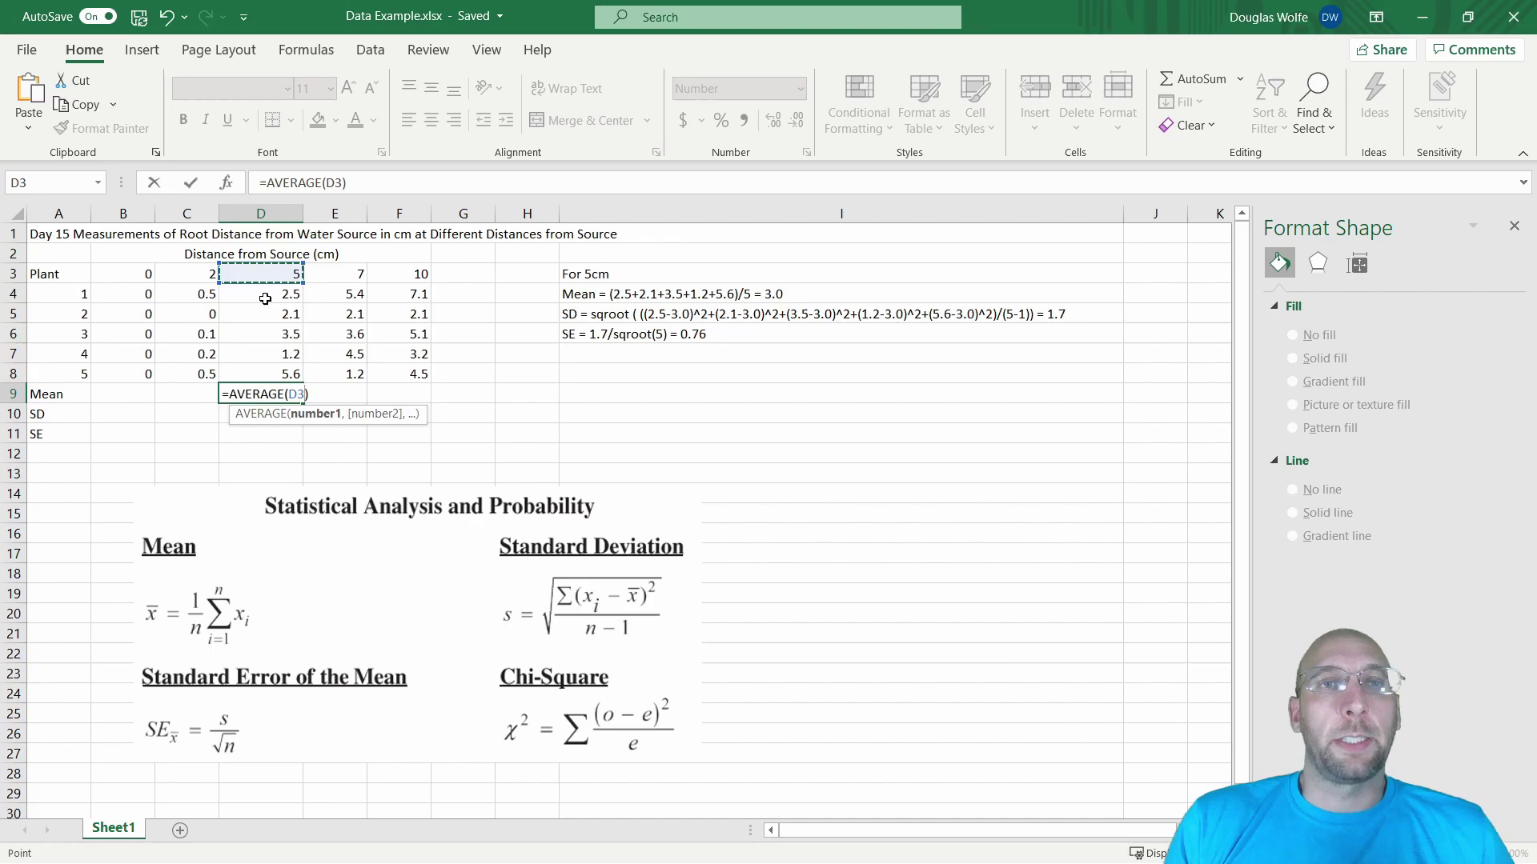
{"action": "left_click", "coordinate": [265, 297]}
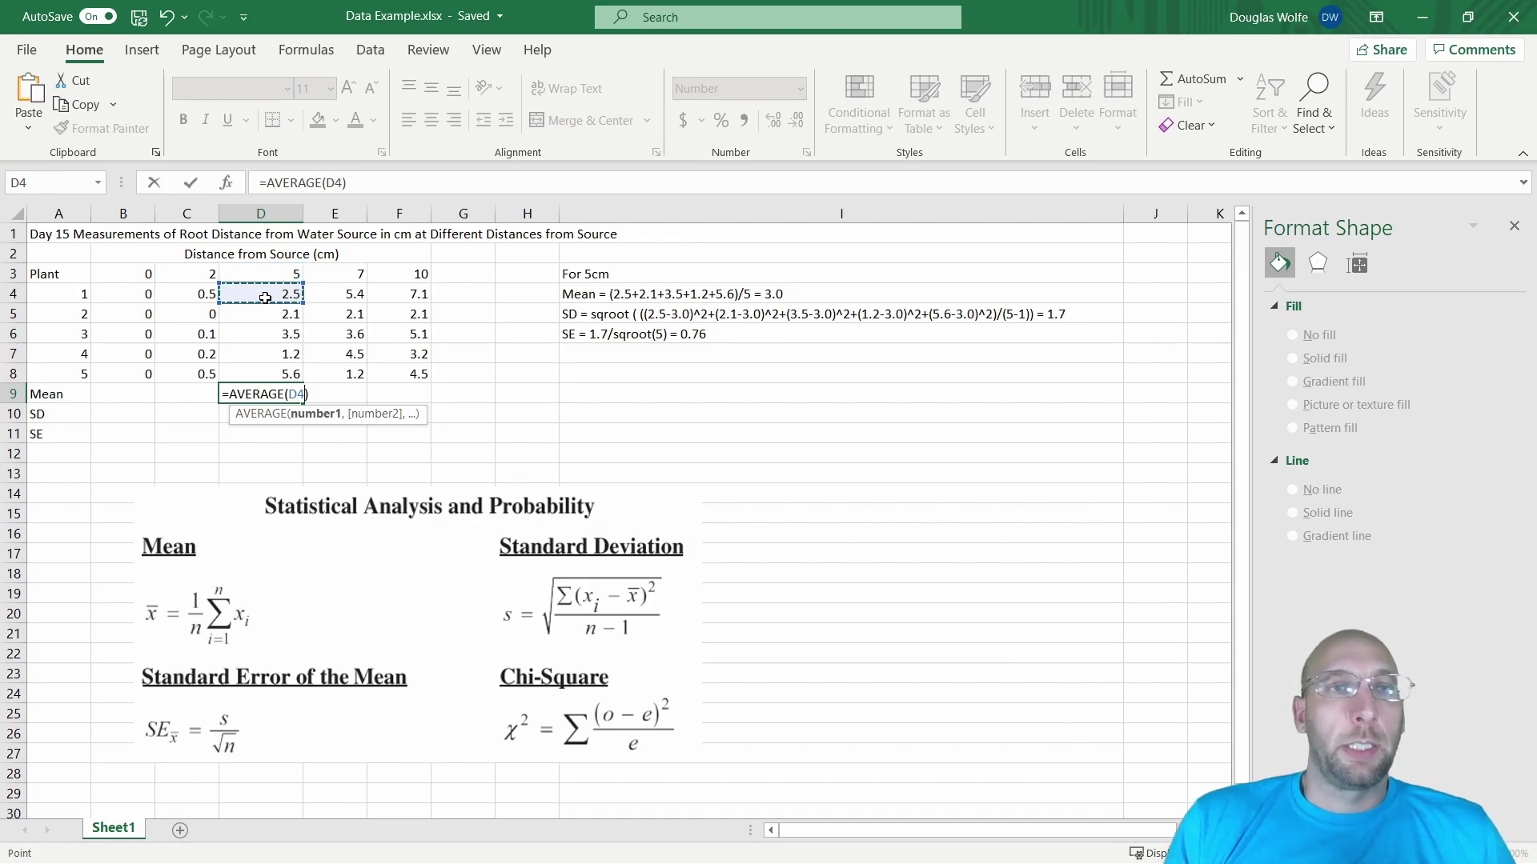
{"action": "left_click_drag", "start_coordinate": [265, 298], "coordinate": [262, 374]}
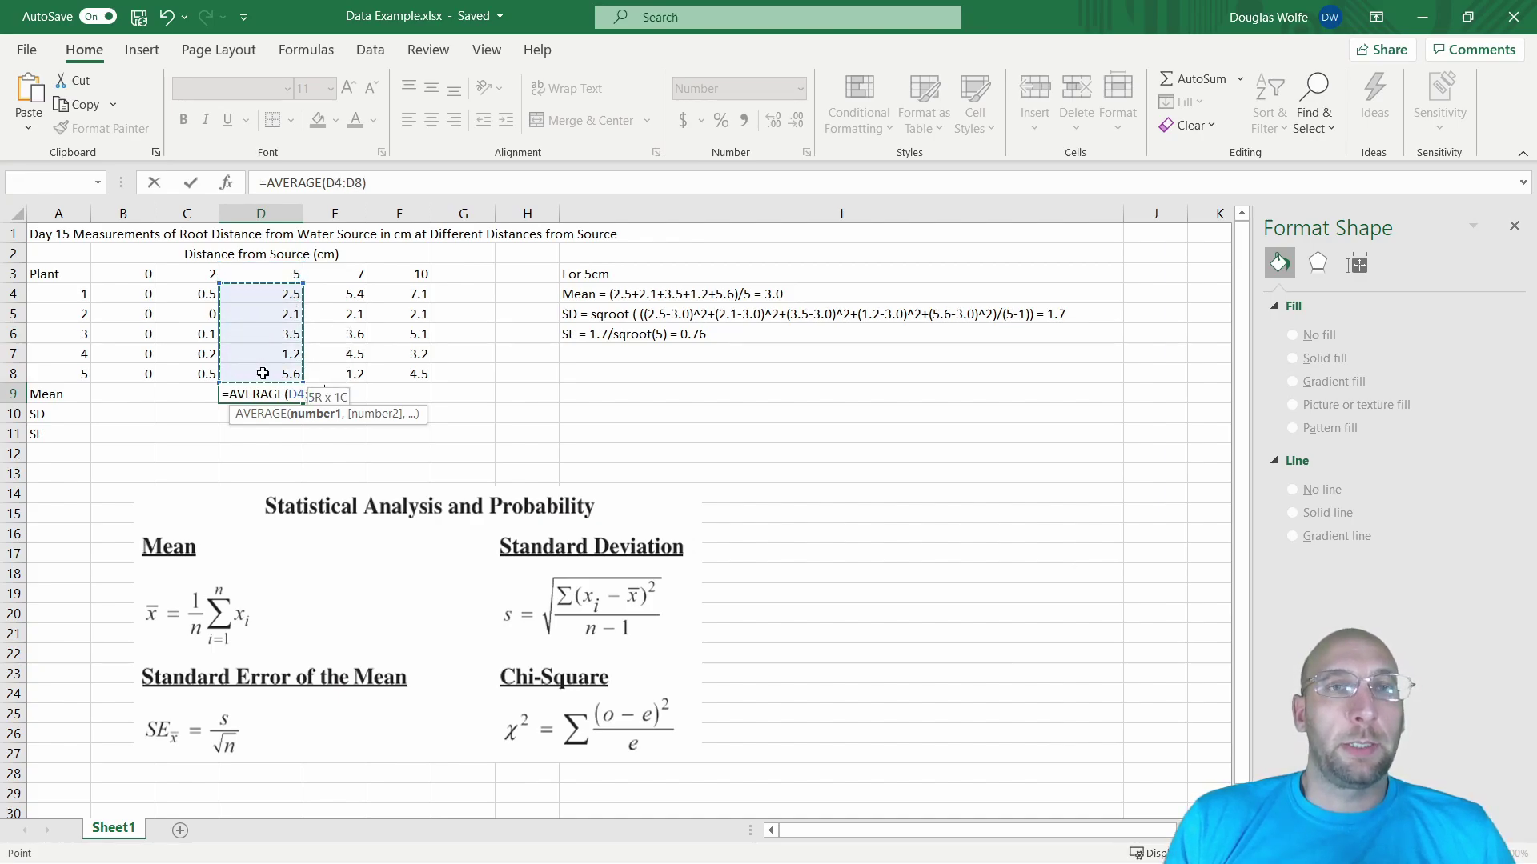
{"action": "key", "text": "Return"}
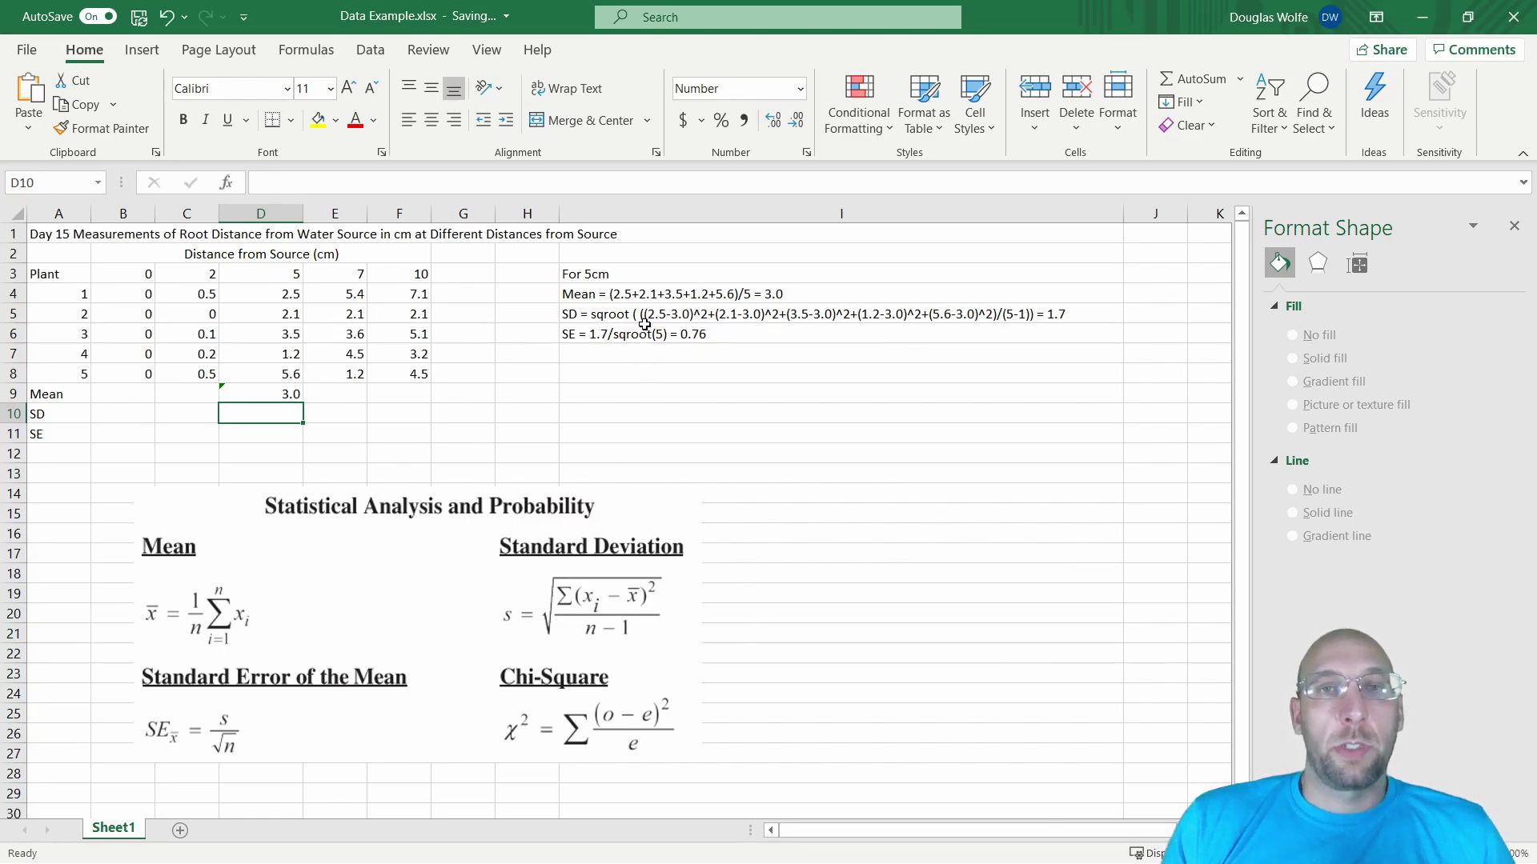
{"action": "left_click", "coordinate": [240, 297]}
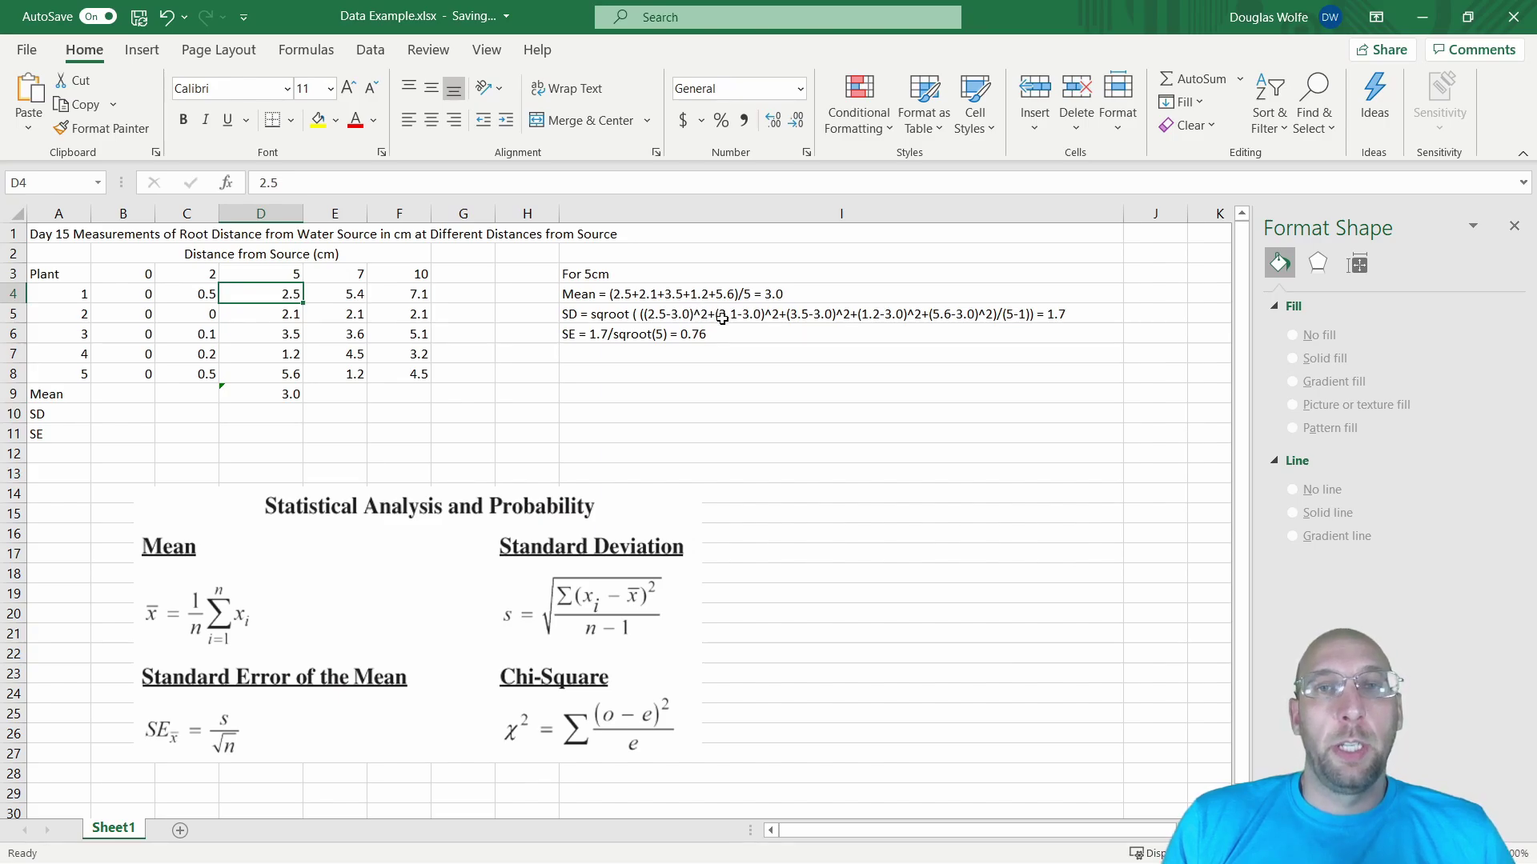
{"action": "left_click", "coordinate": [253, 312]}
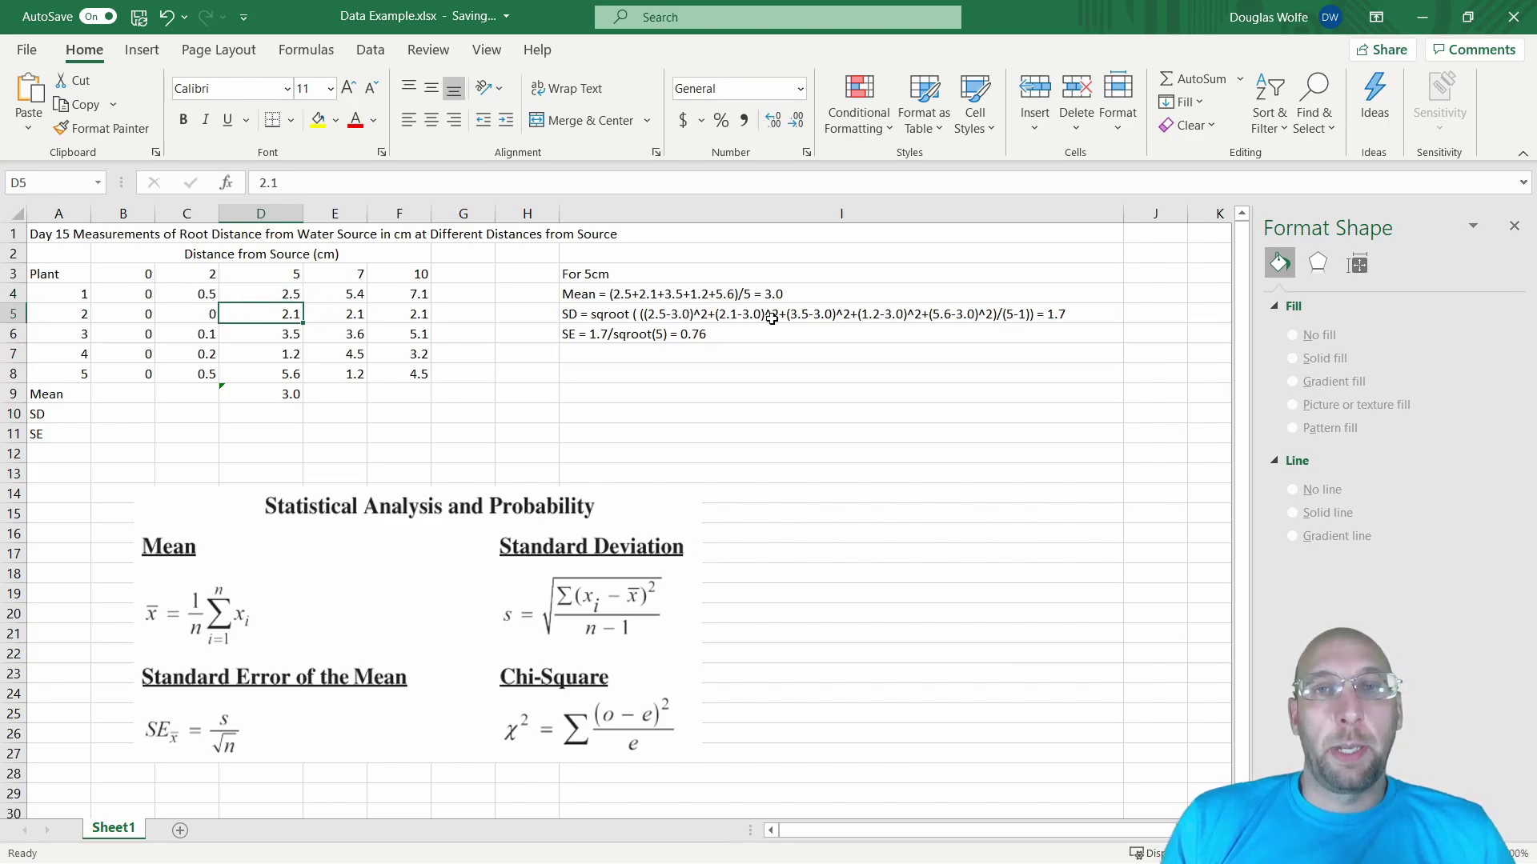
{"action": "left_click", "coordinate": [288, 337]}
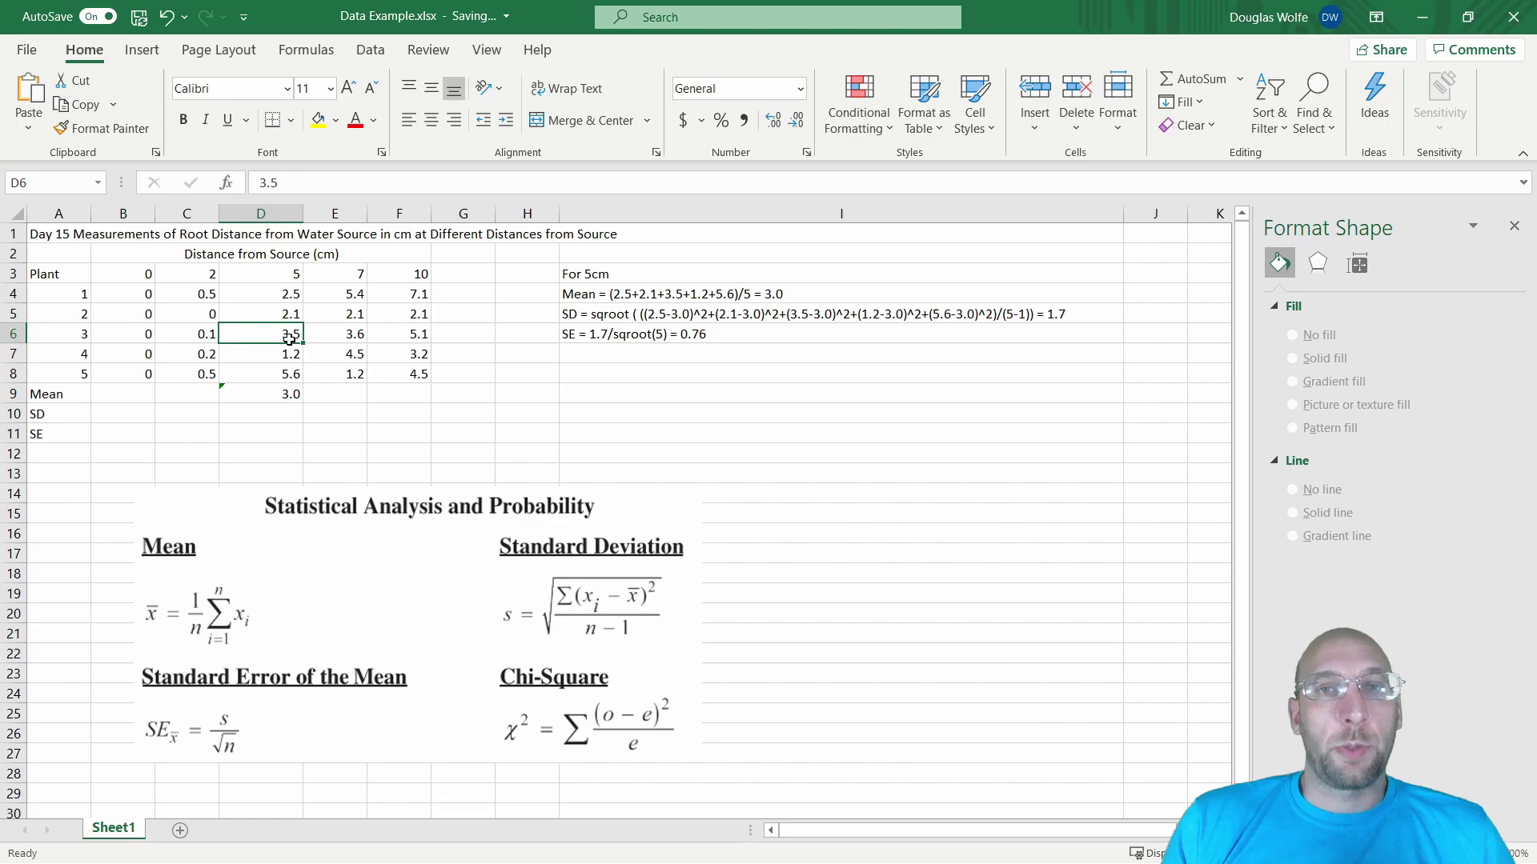
{"action": "left_click", "coordinate": [280, 349]}
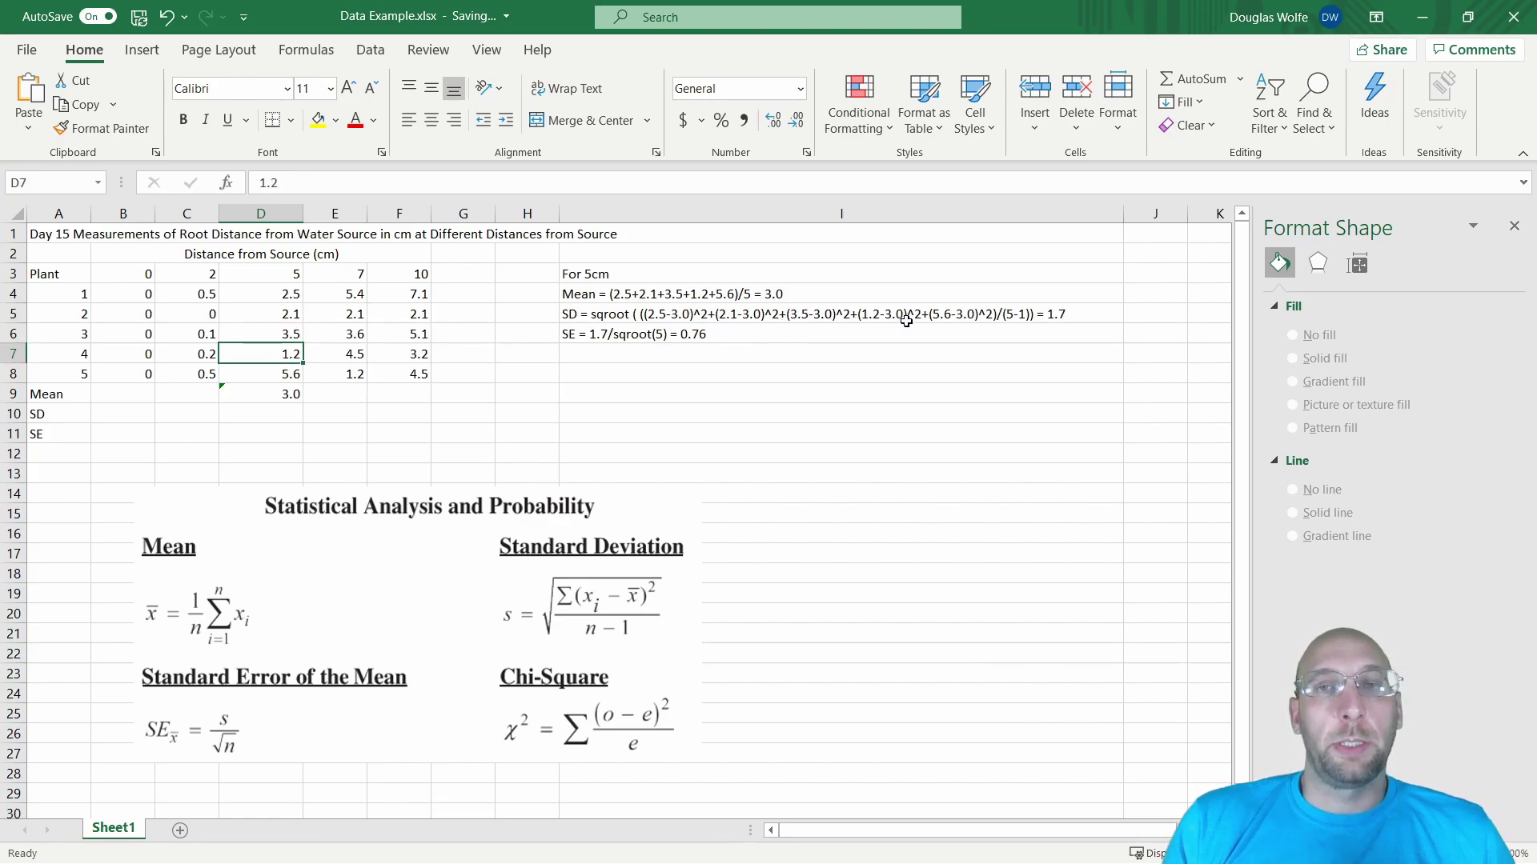
{"action": "left_click", "coordinate": [301, 373]}
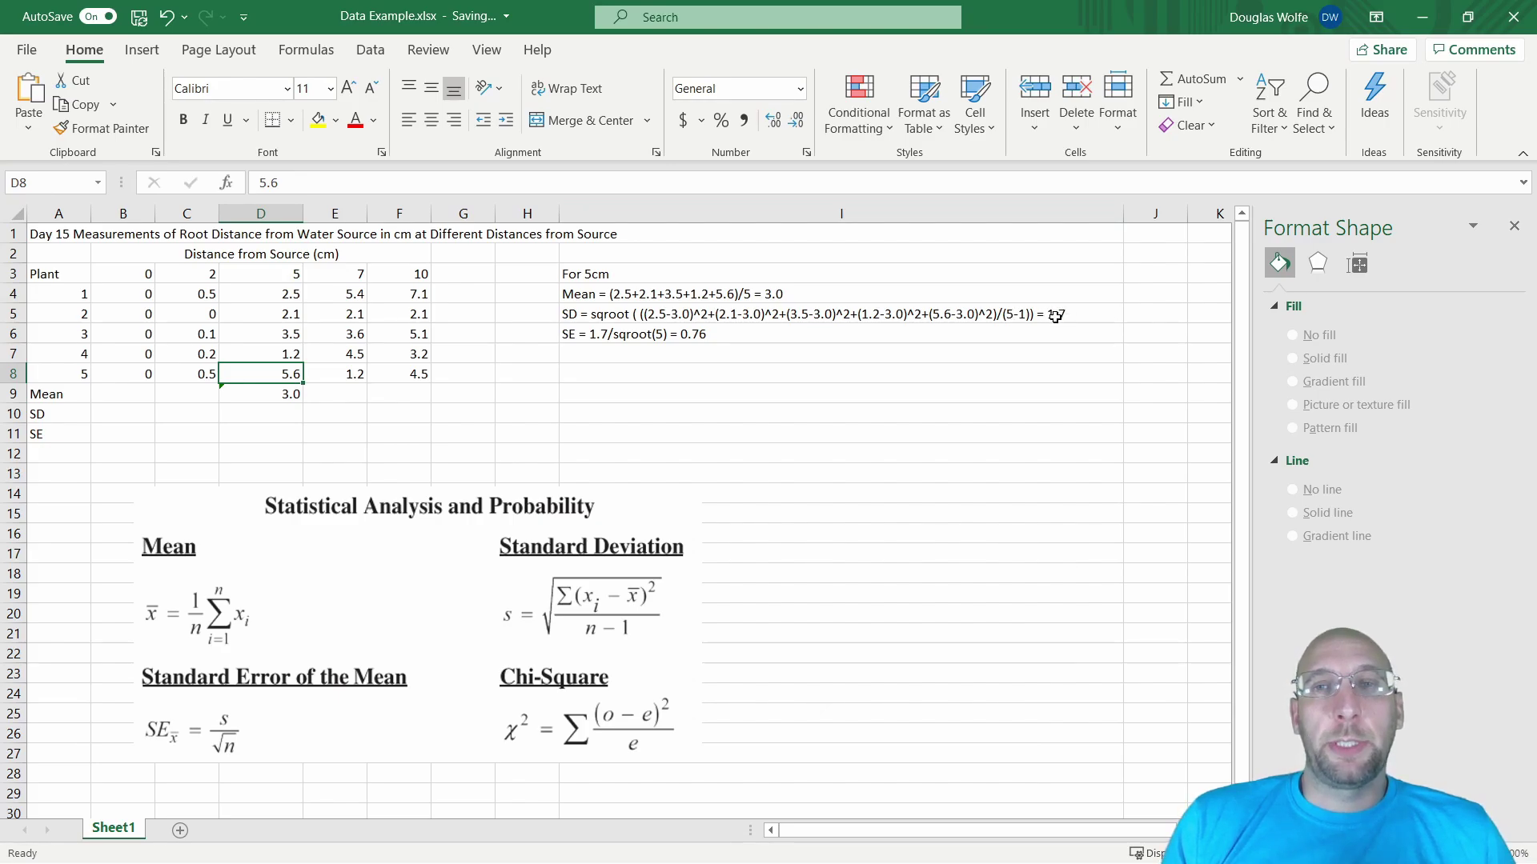
Enter =STDEV.S(D4:D8) in D10 for a 5 cm standard deviation of 1.7.
{"action": "left_click", "coordinate": [275, 414]}
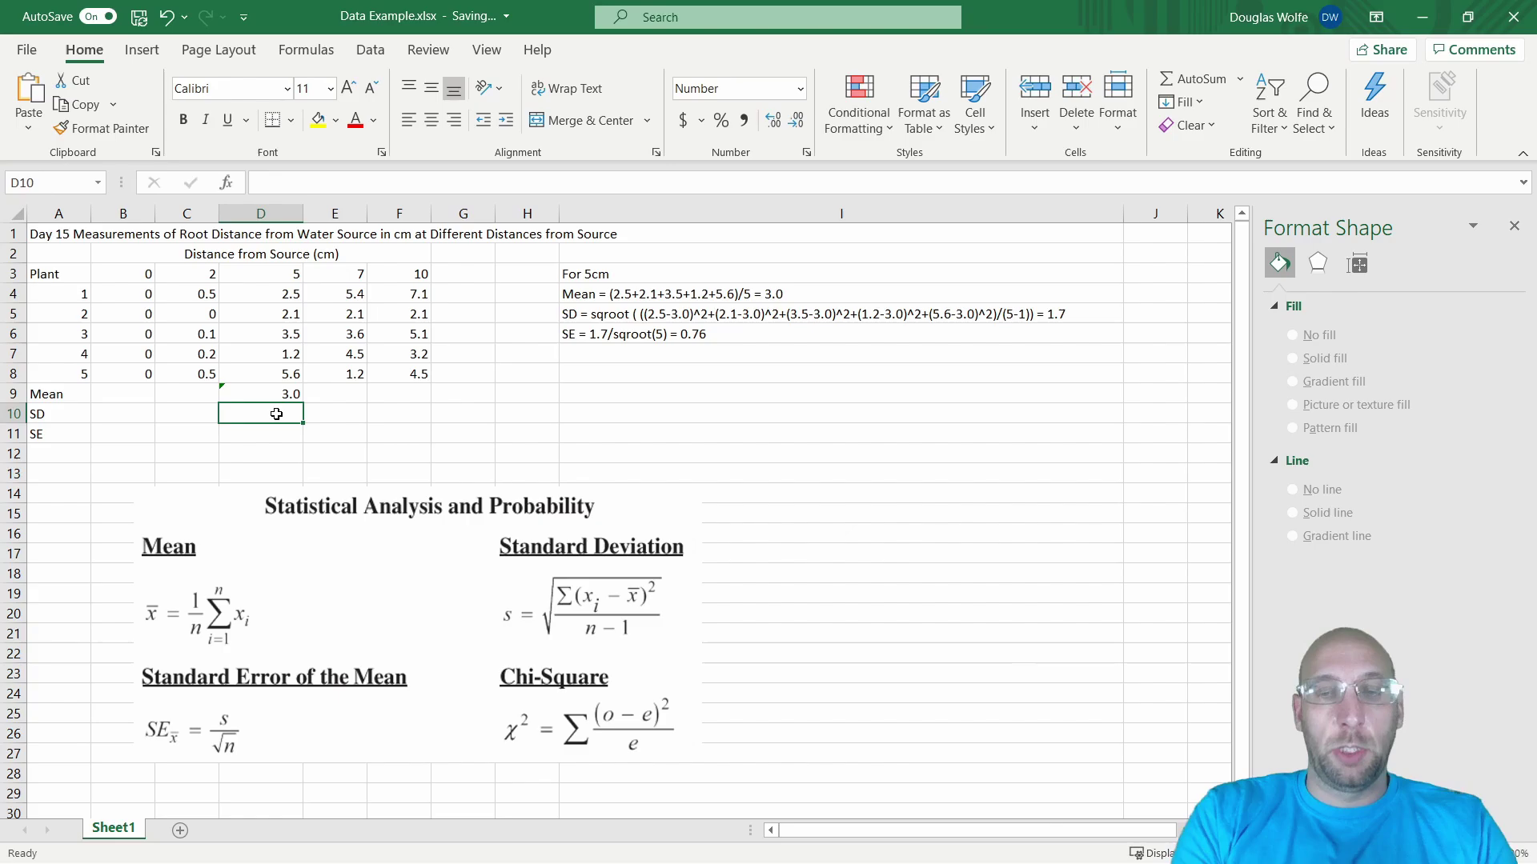
{"action": "type", "text": "=st"}
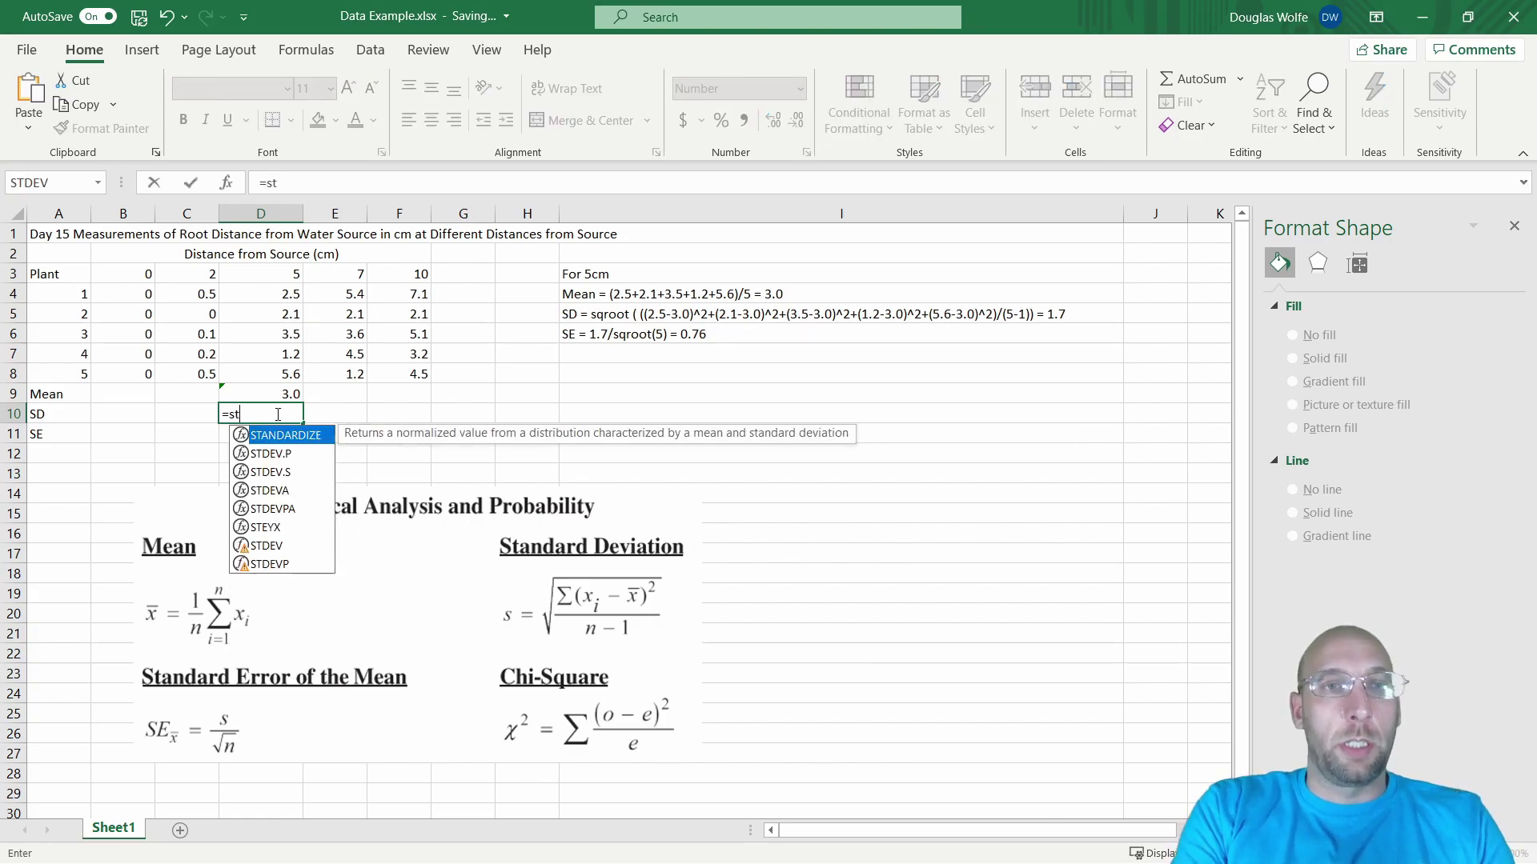
{"action": "key", "text": "Down"}
{"action": "key", "text": "Down"}
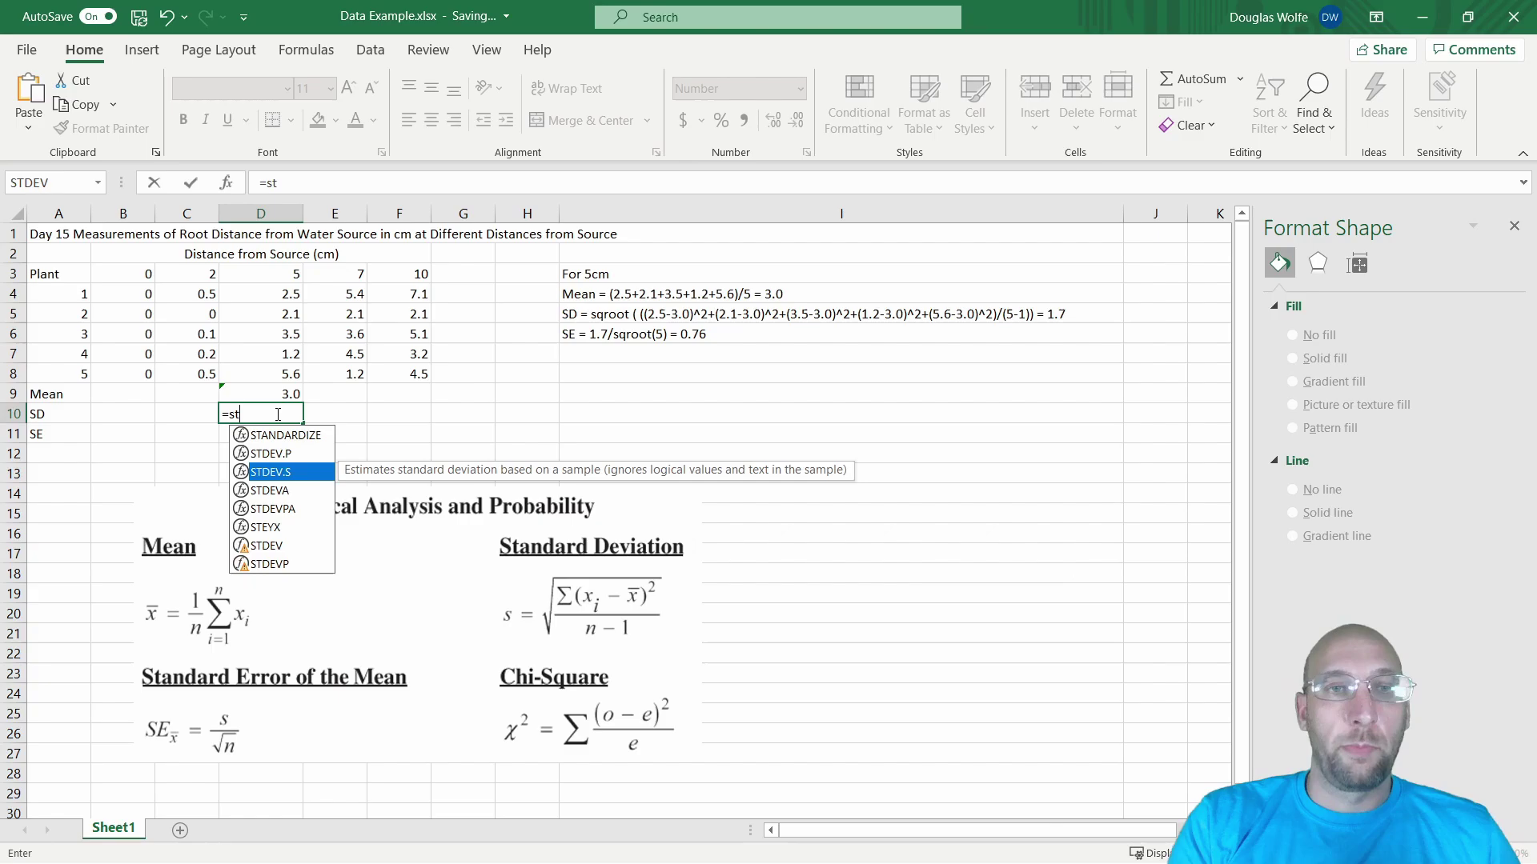
{"action": "key", "text": "Return"}
{"action": "left_click", "coordinate": [277, 413]}
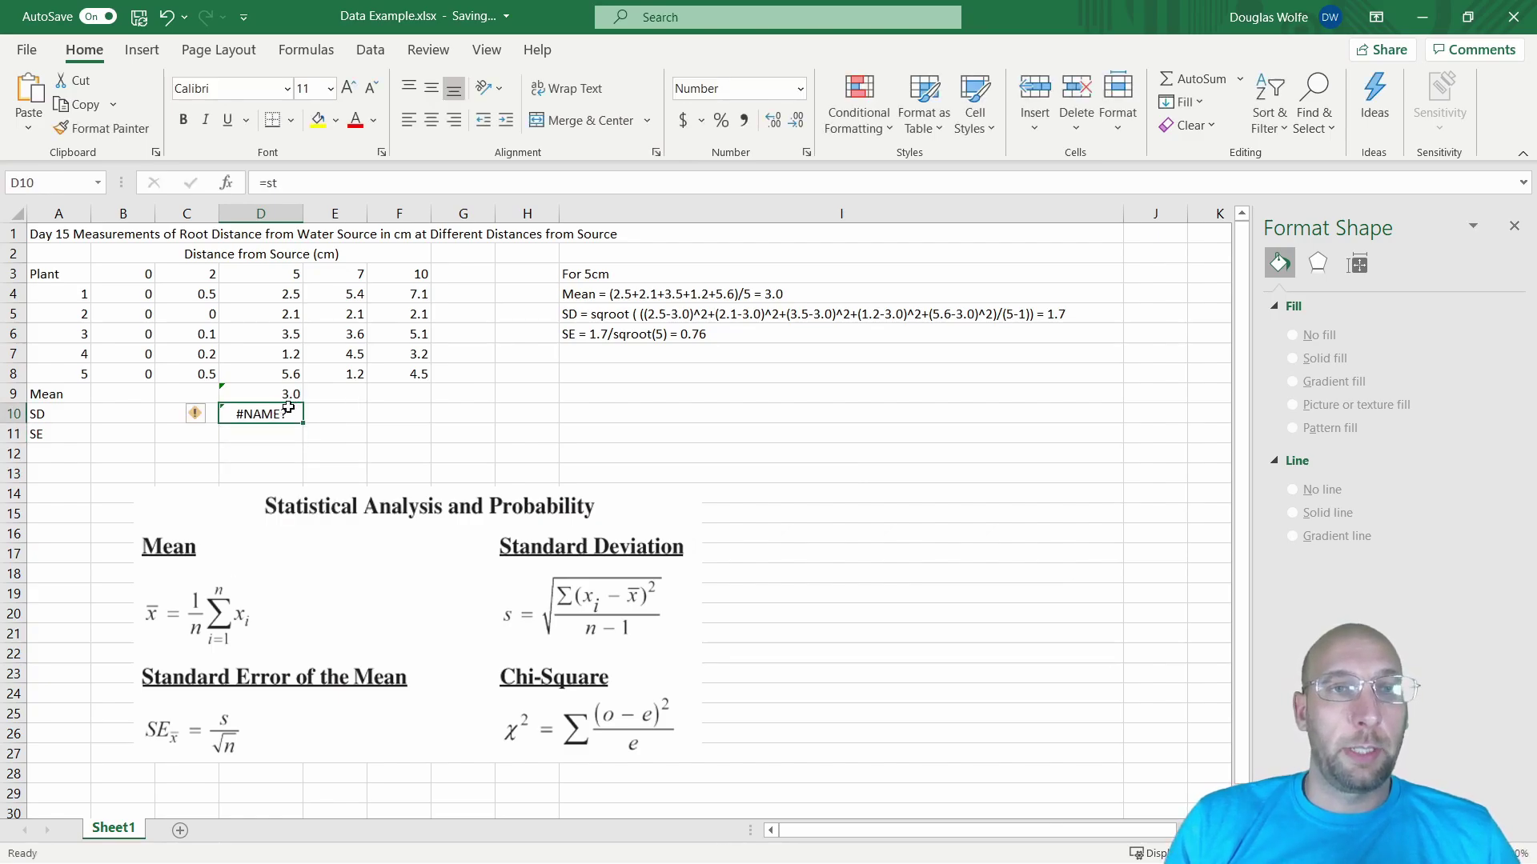
{"action": "type", "text": "=st"}
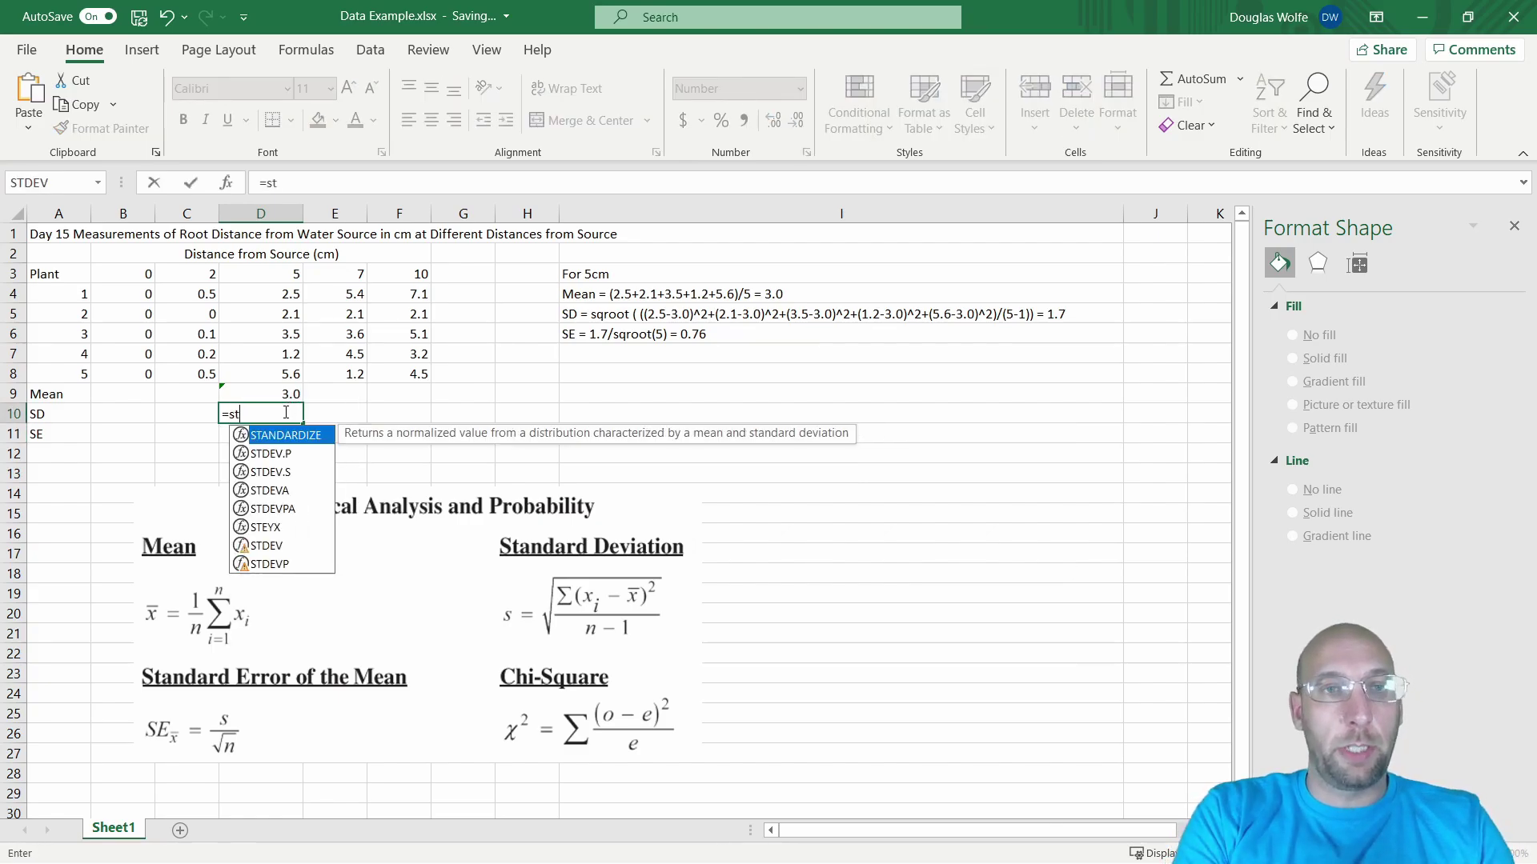
{"action": "key", "text": "Down"}
{"action": "key", "text": "Down"}
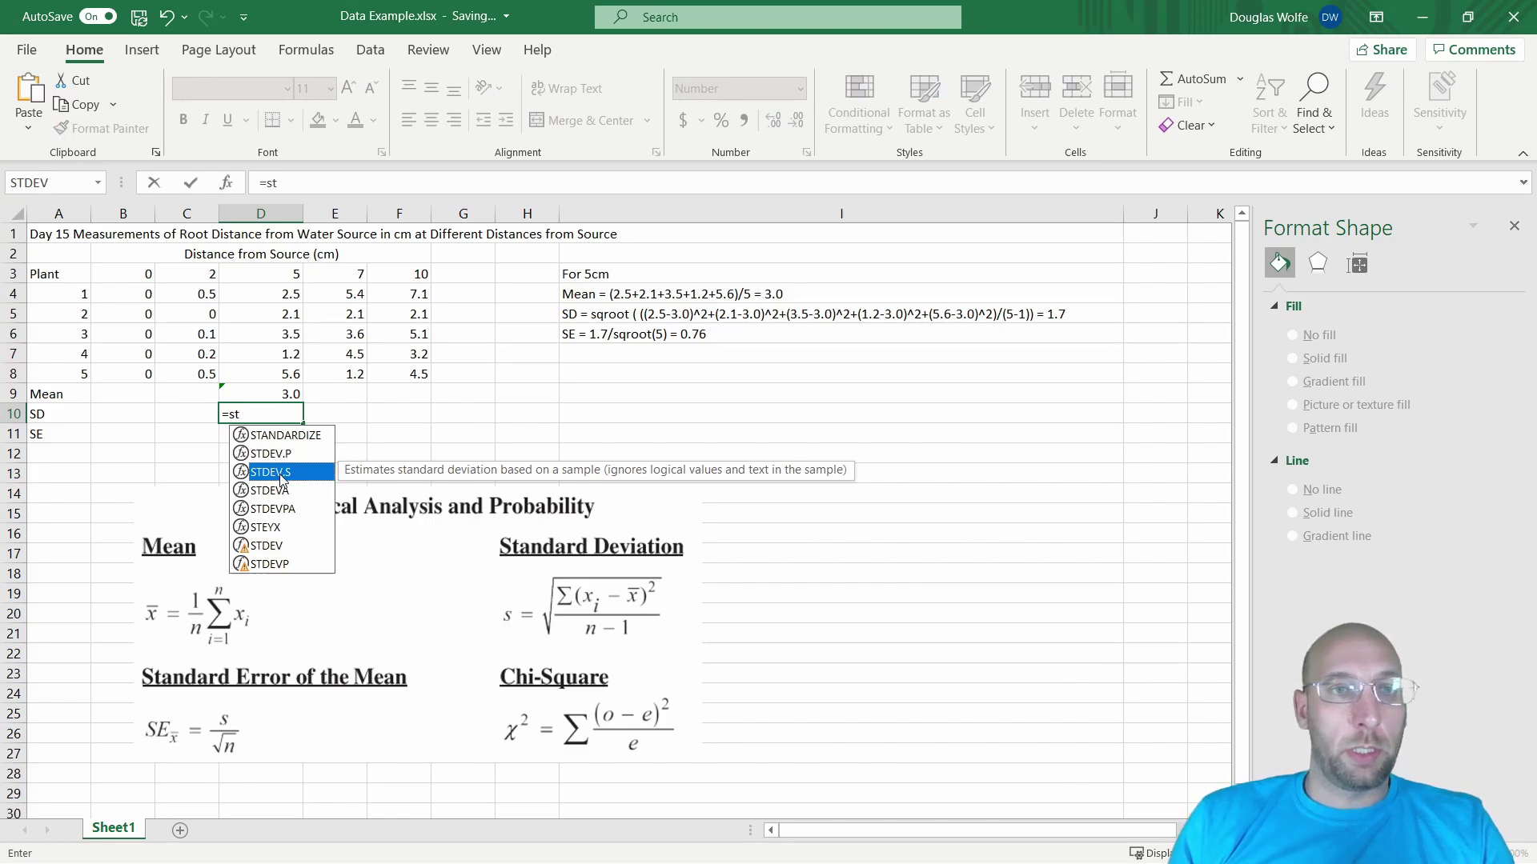
{"action": "double_click", "coordinate": [282, 477]}
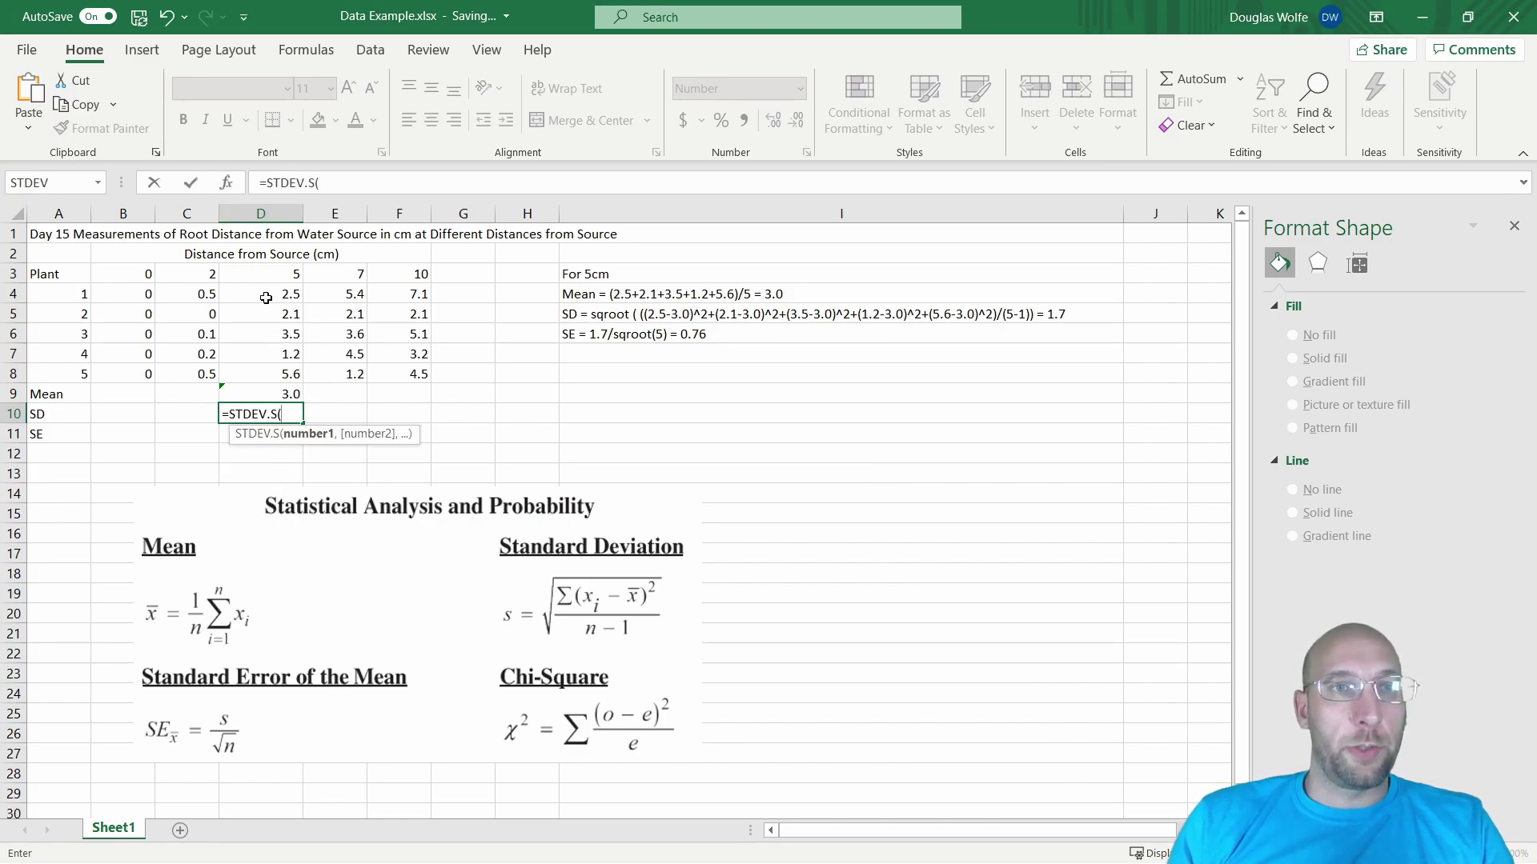
{"action": "left_click_drag", "start_coordinate": [267, 293], "coordinate": [275, 374]}
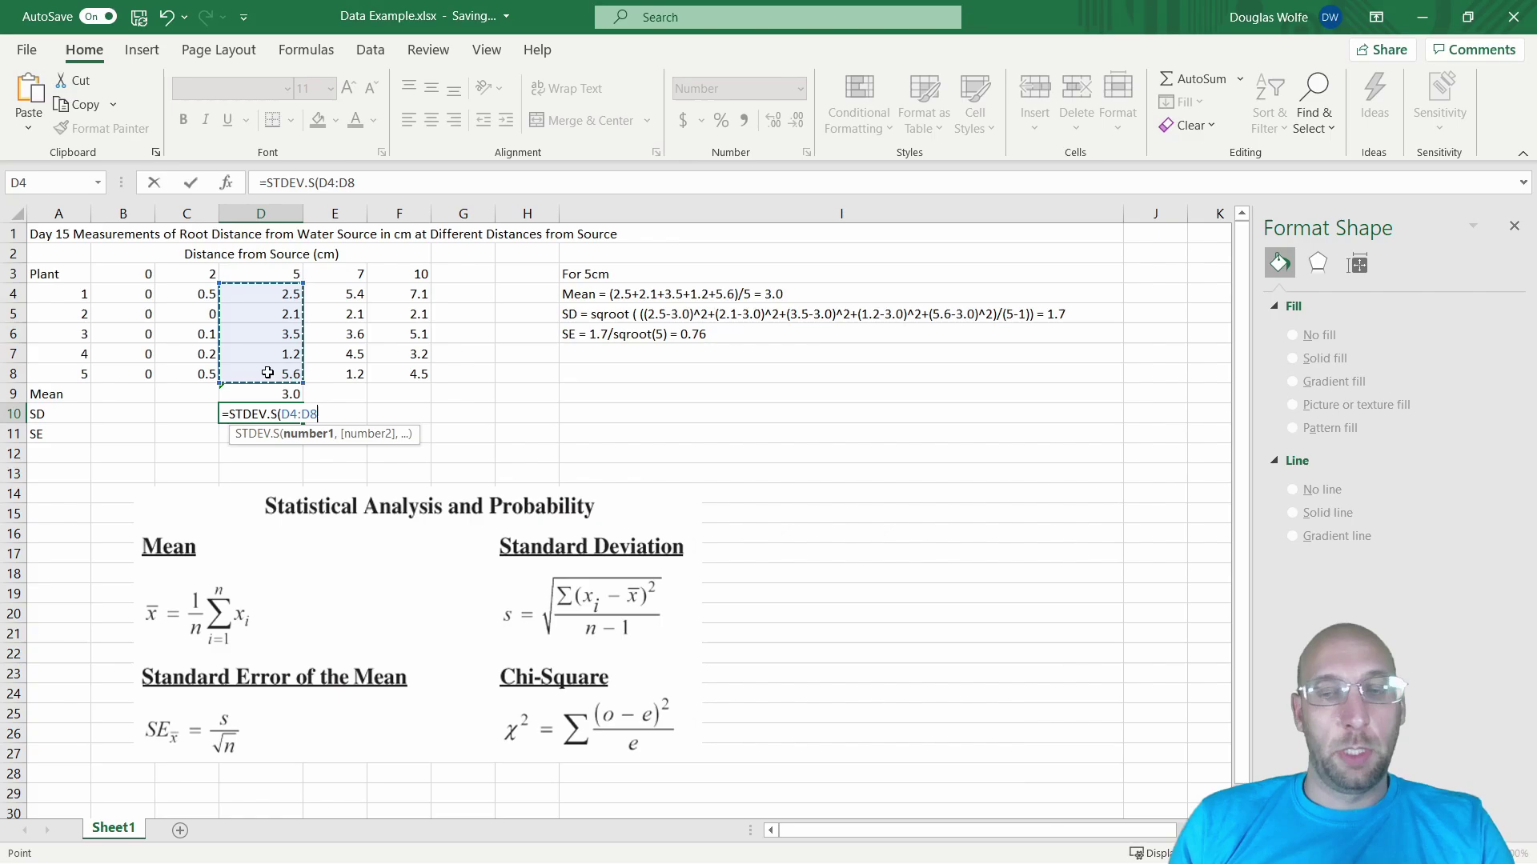
{"action": "key", "text": "Return"}
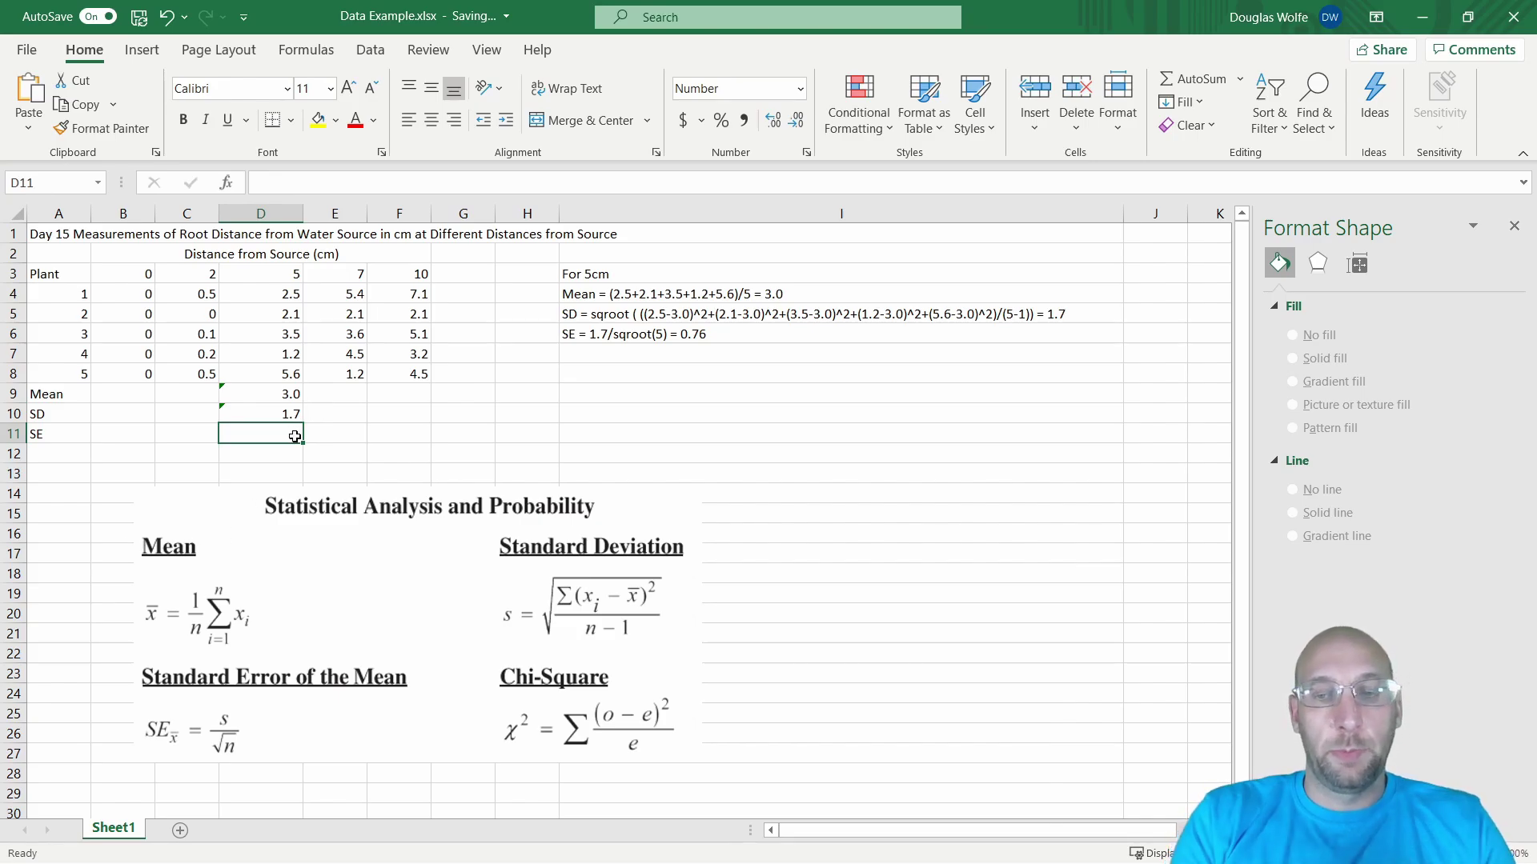
Enter =D10/SQRT(COUNT(D4:D8)) in D11 for a 5 cm standard error of 0.75.
{"action": "type", "text": "="}
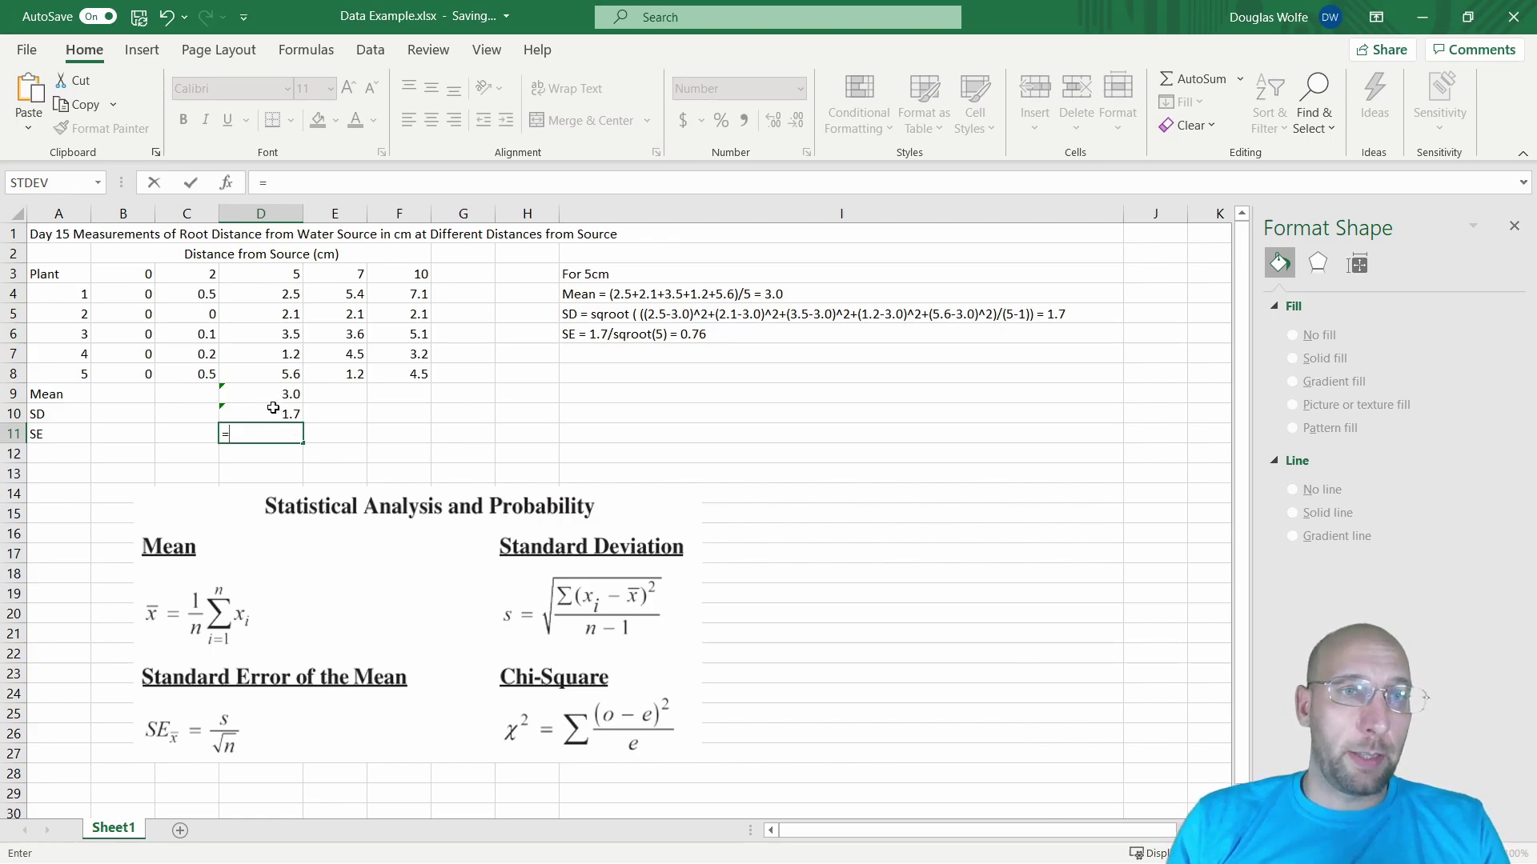
{"action": "type", "text": "D10"}
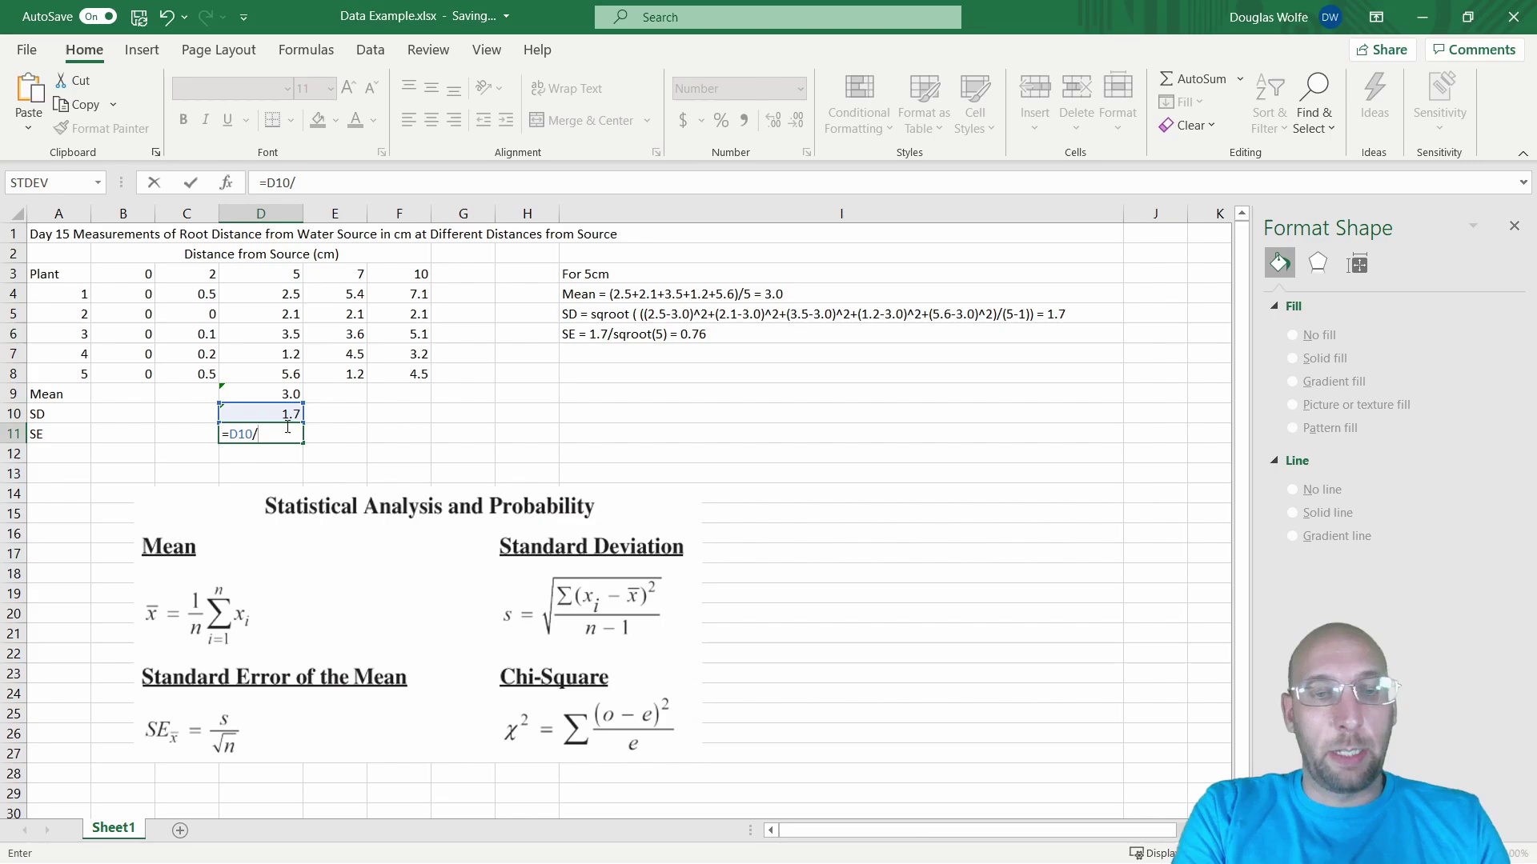
{"action": "type", "text": "/sqr"}
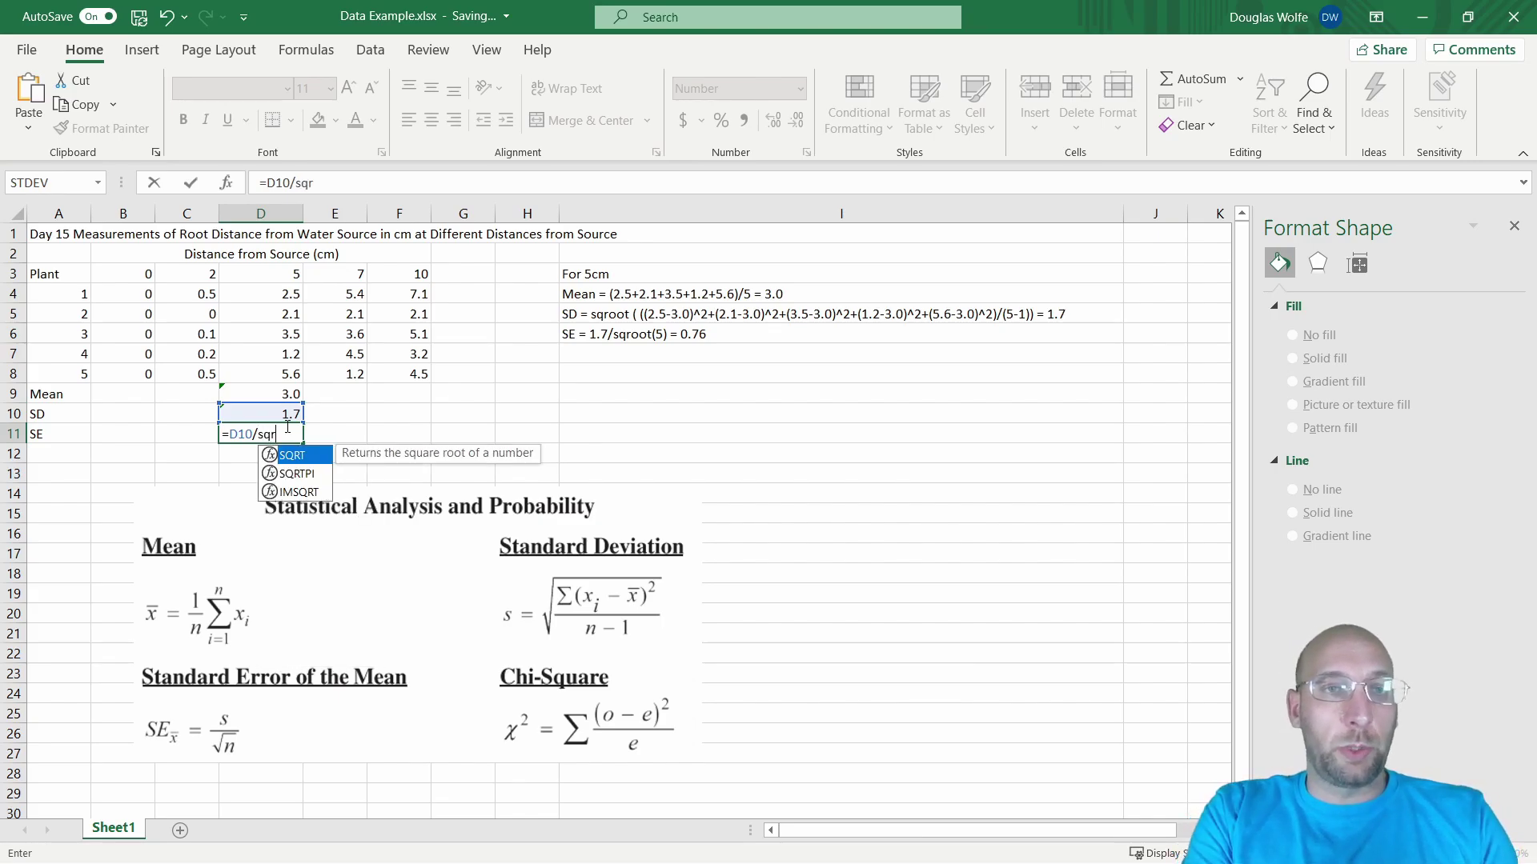
{"action": "type", "text": "t("}
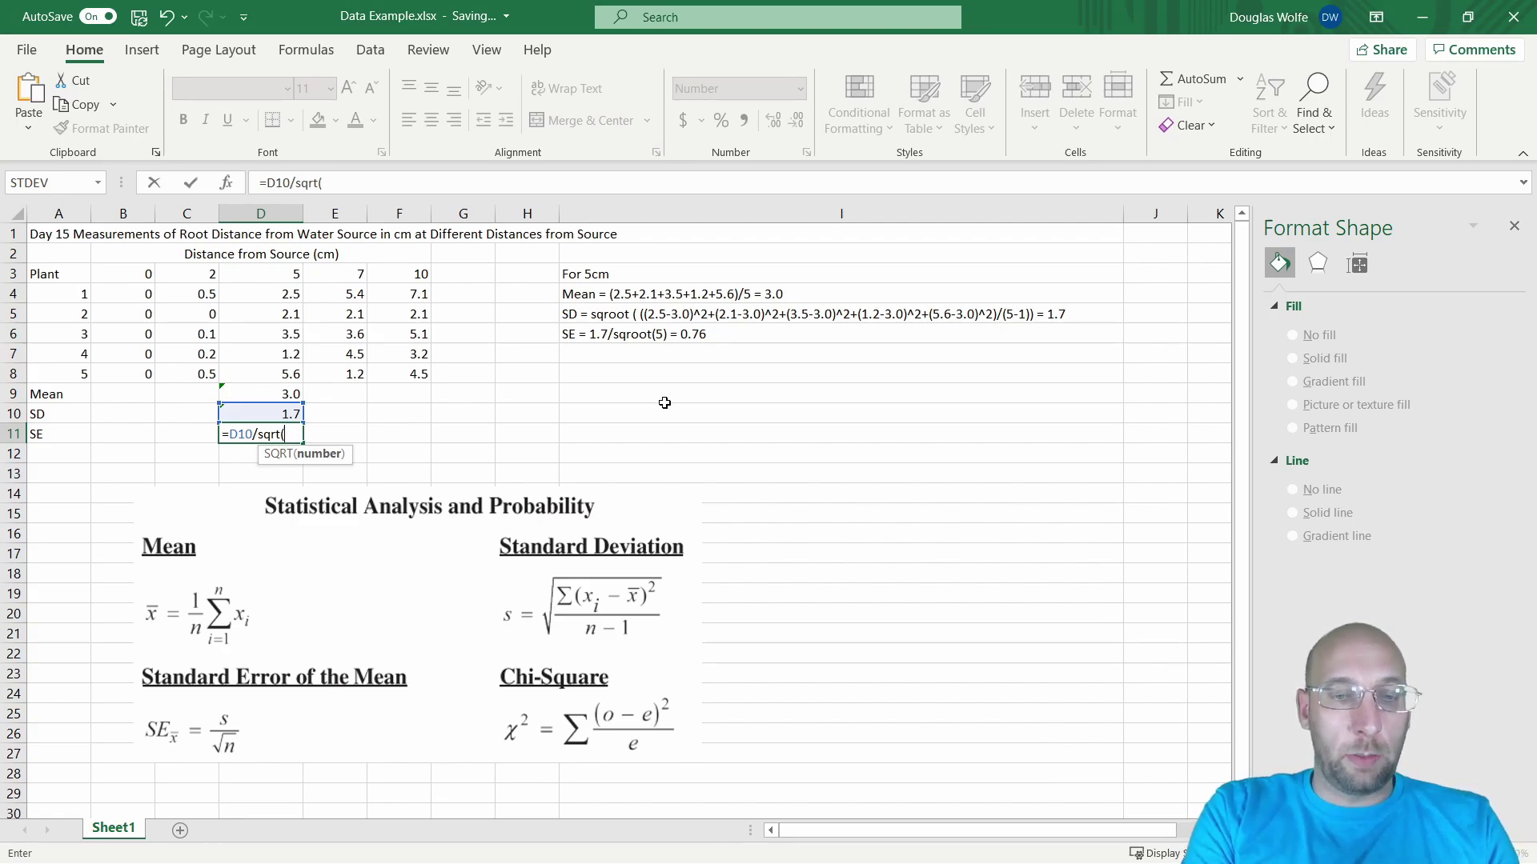
{"action": "type", "text": "COUNT"}
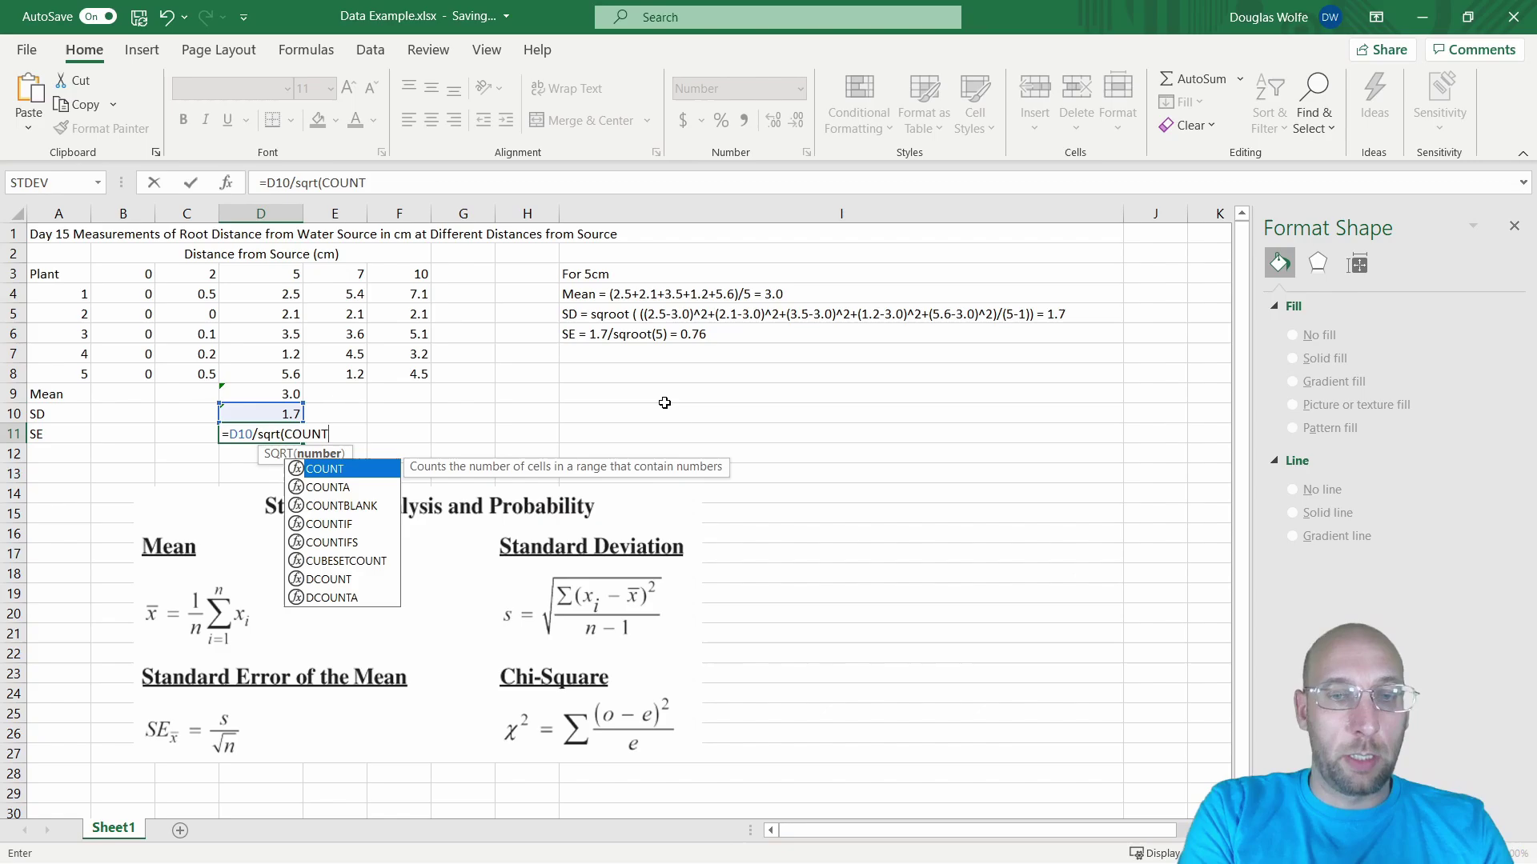
{"action": "type", "text": "("}
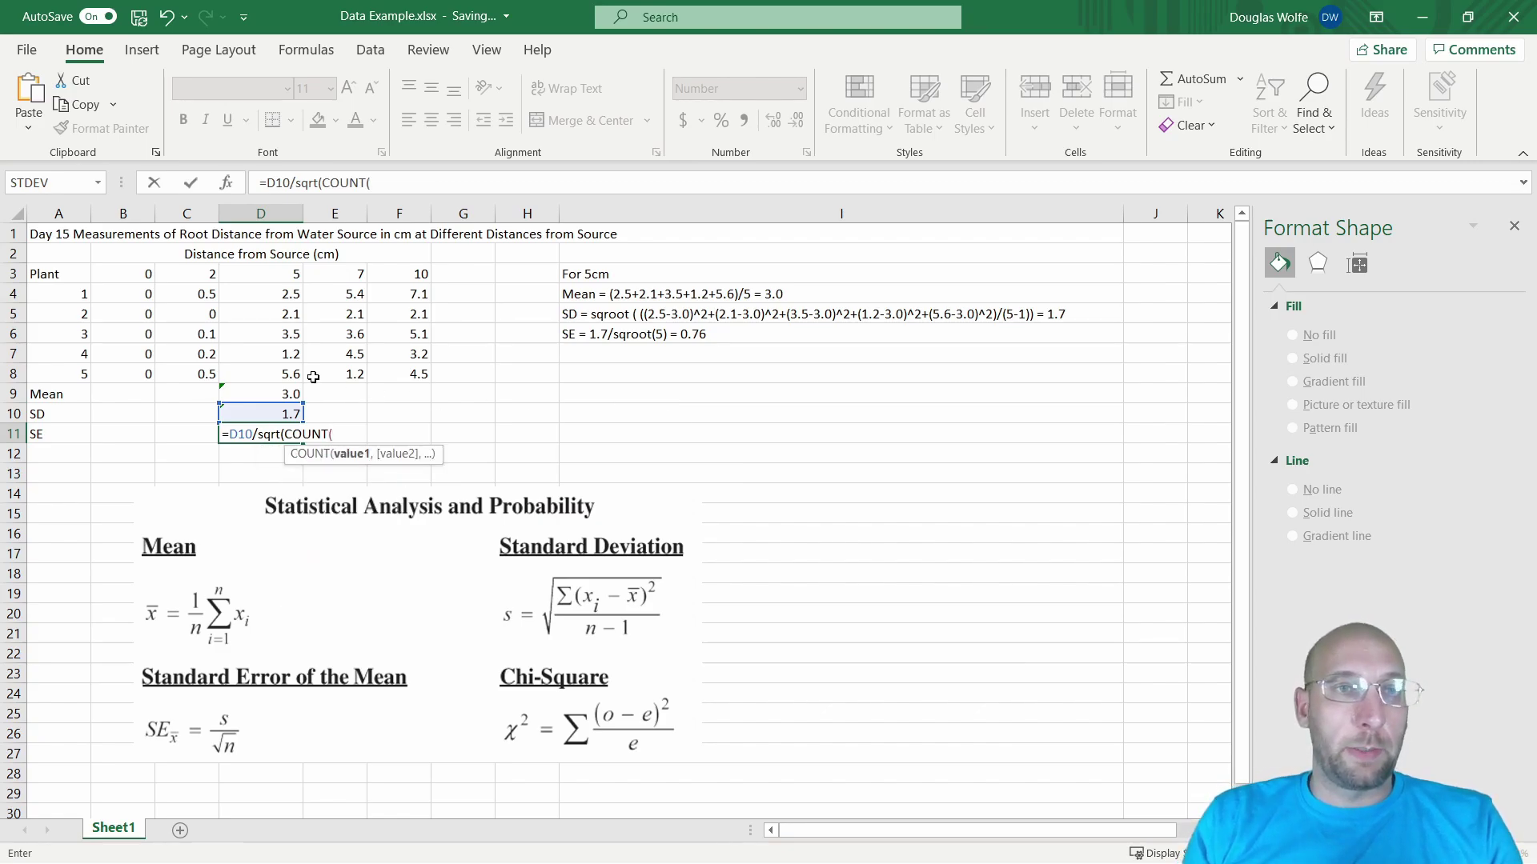
{"action": "left_click_drag", "start_coordinate": [272, 294], "coordinate": [273, 376]}
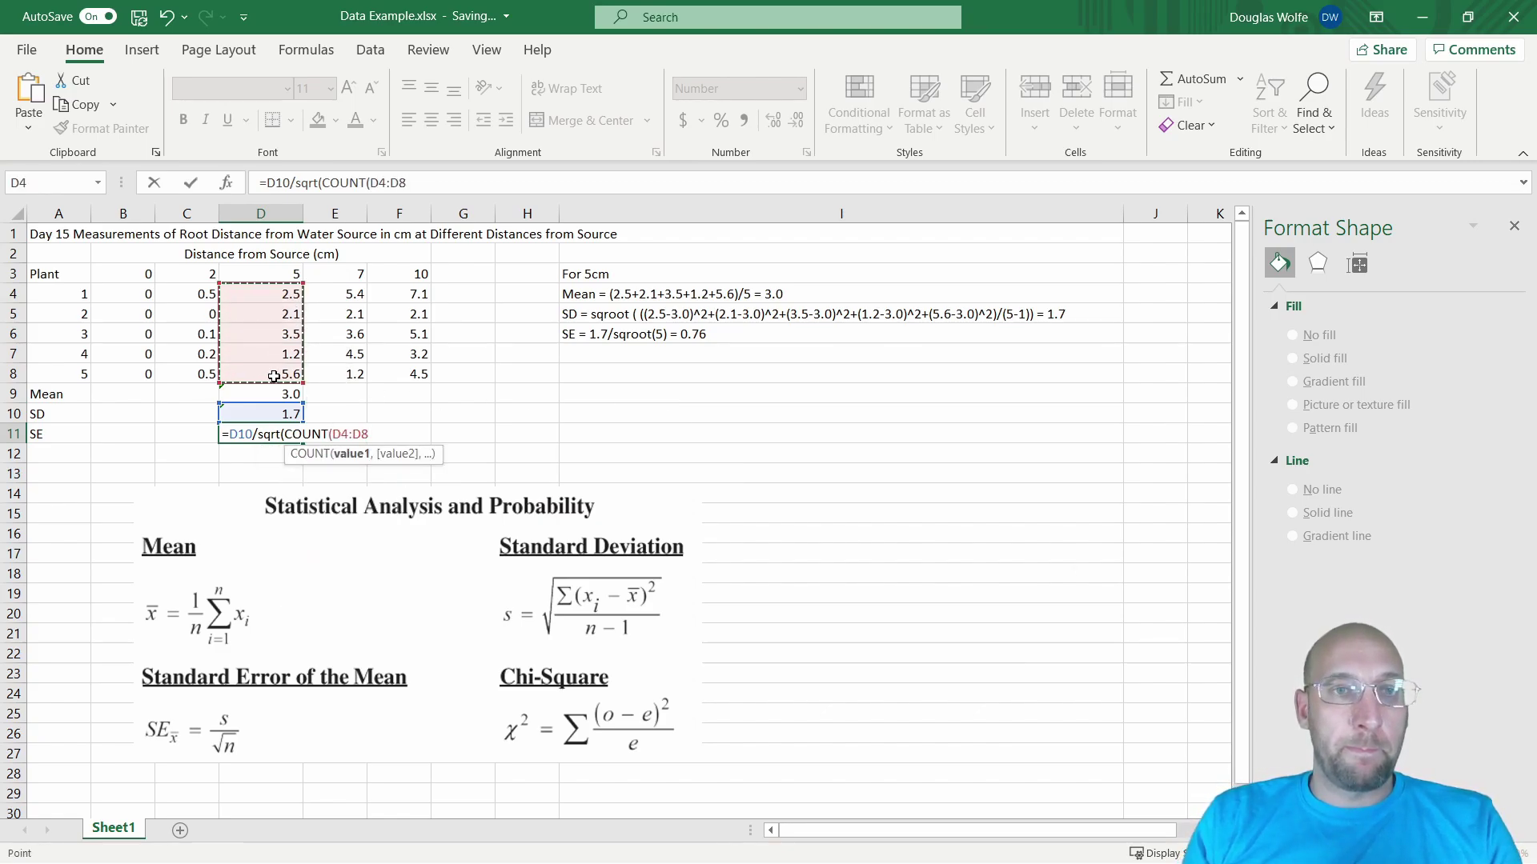
{"action": "type", "text": "))"}
{"action": "key", "text": "Return"}
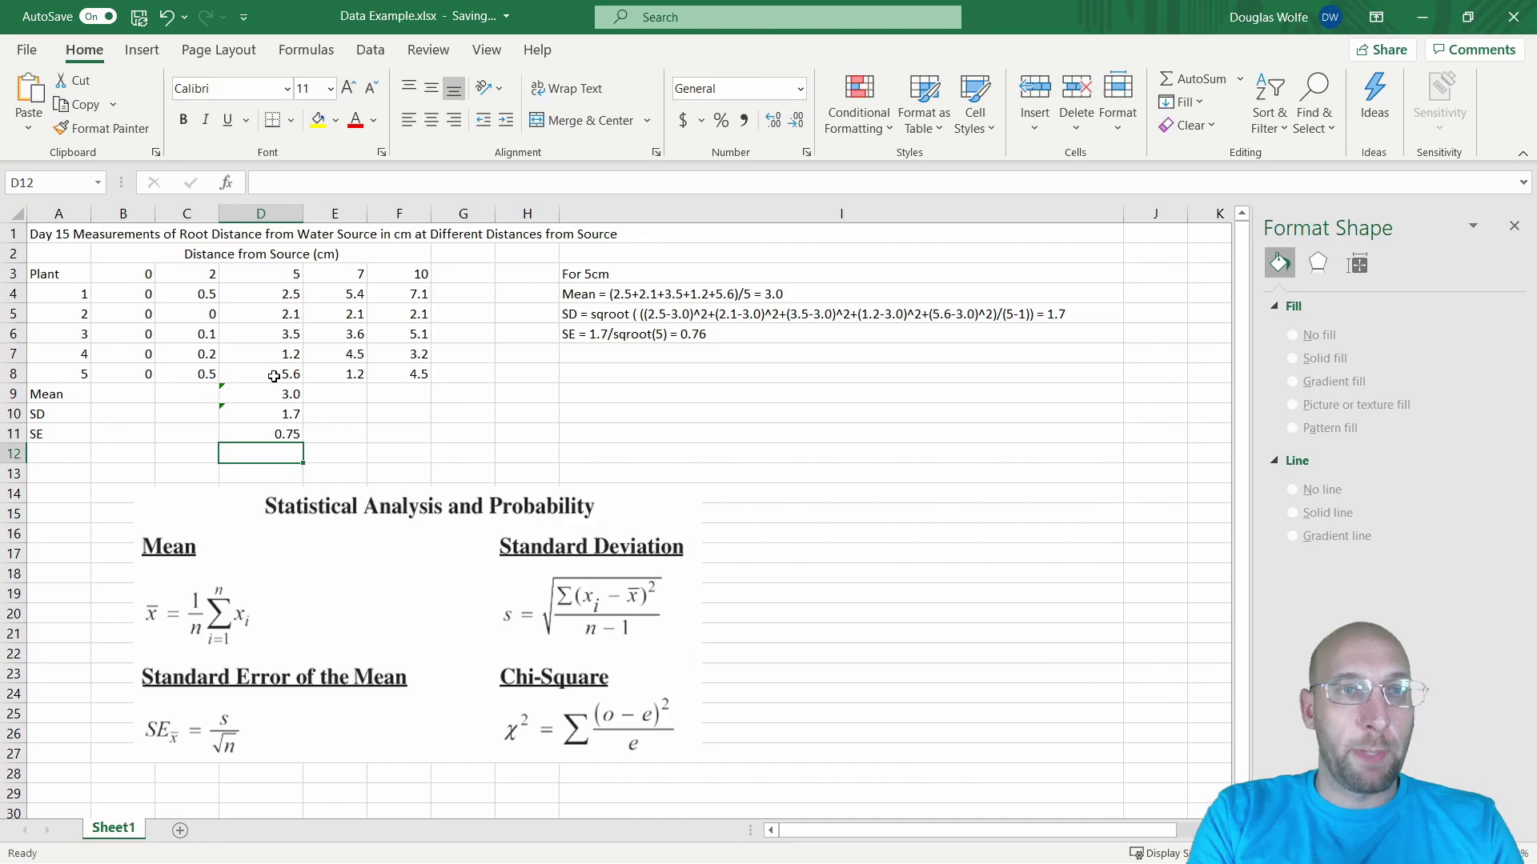
{"action": "left_click", "coordinate": [283, 436]}
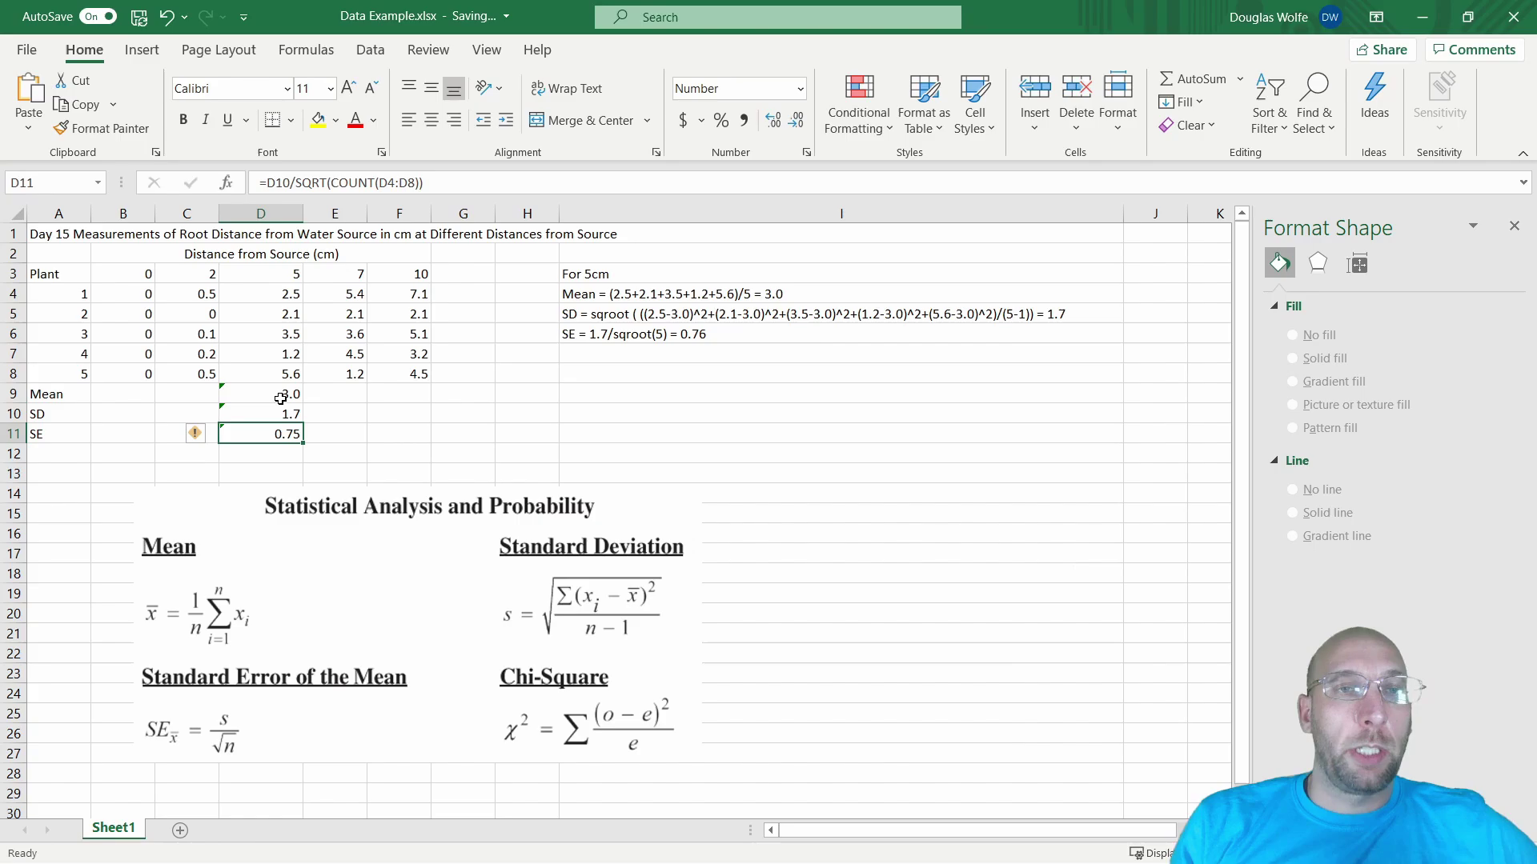
Format the Mean and SD cells D9:D10 as Number with 1 decimal place.
{"action": "left_click_drag", "start_coordinate": [281, 398], "coordinate": [278, 416]}
{"action": "right_click", "coordinate": [276, 419]}
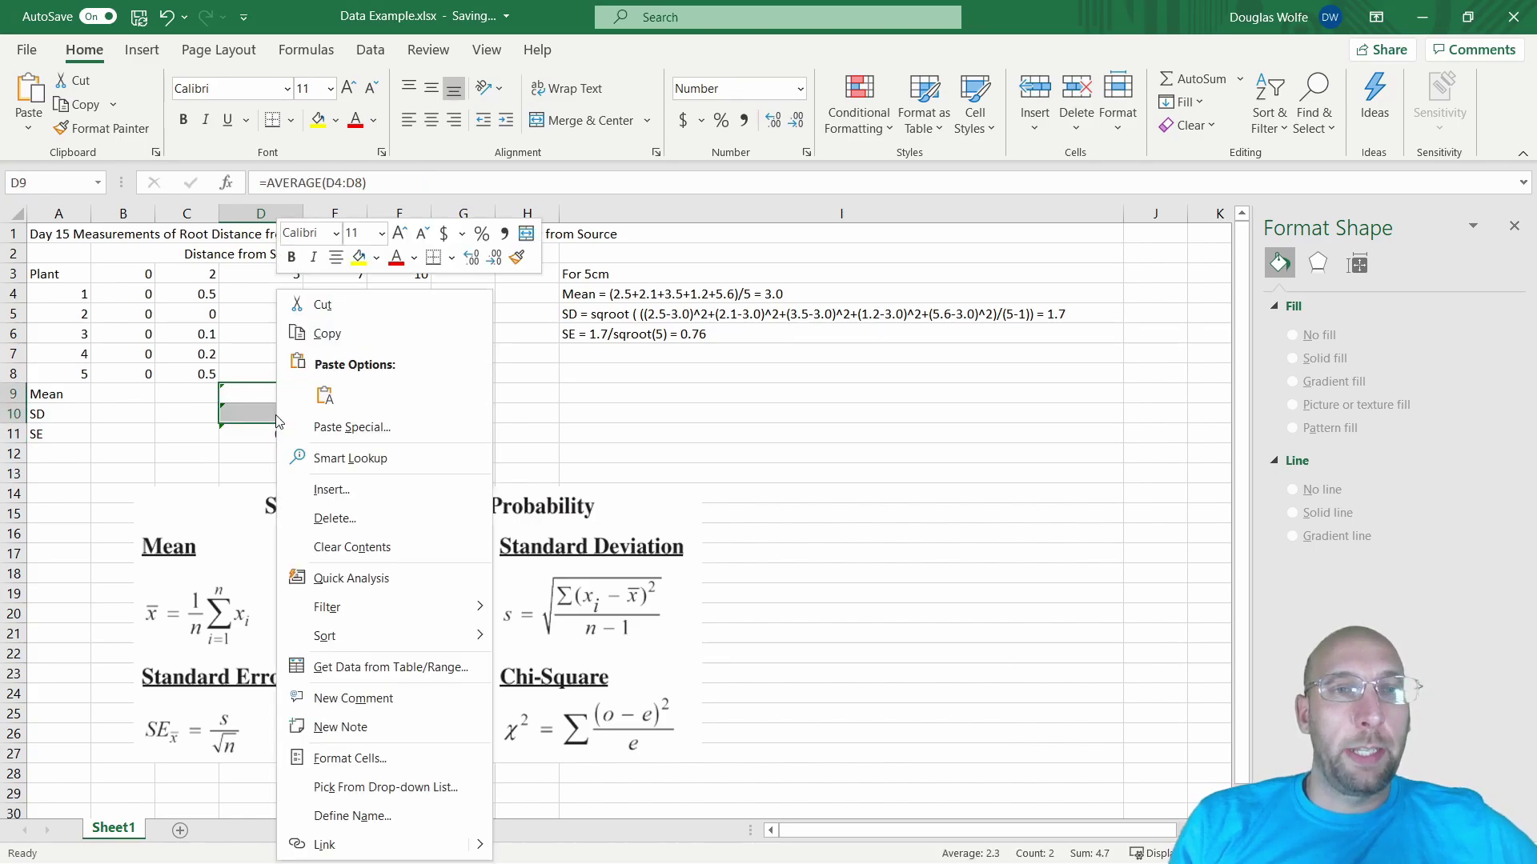
{"action": "left_click", "coordinate": [339, 757]}
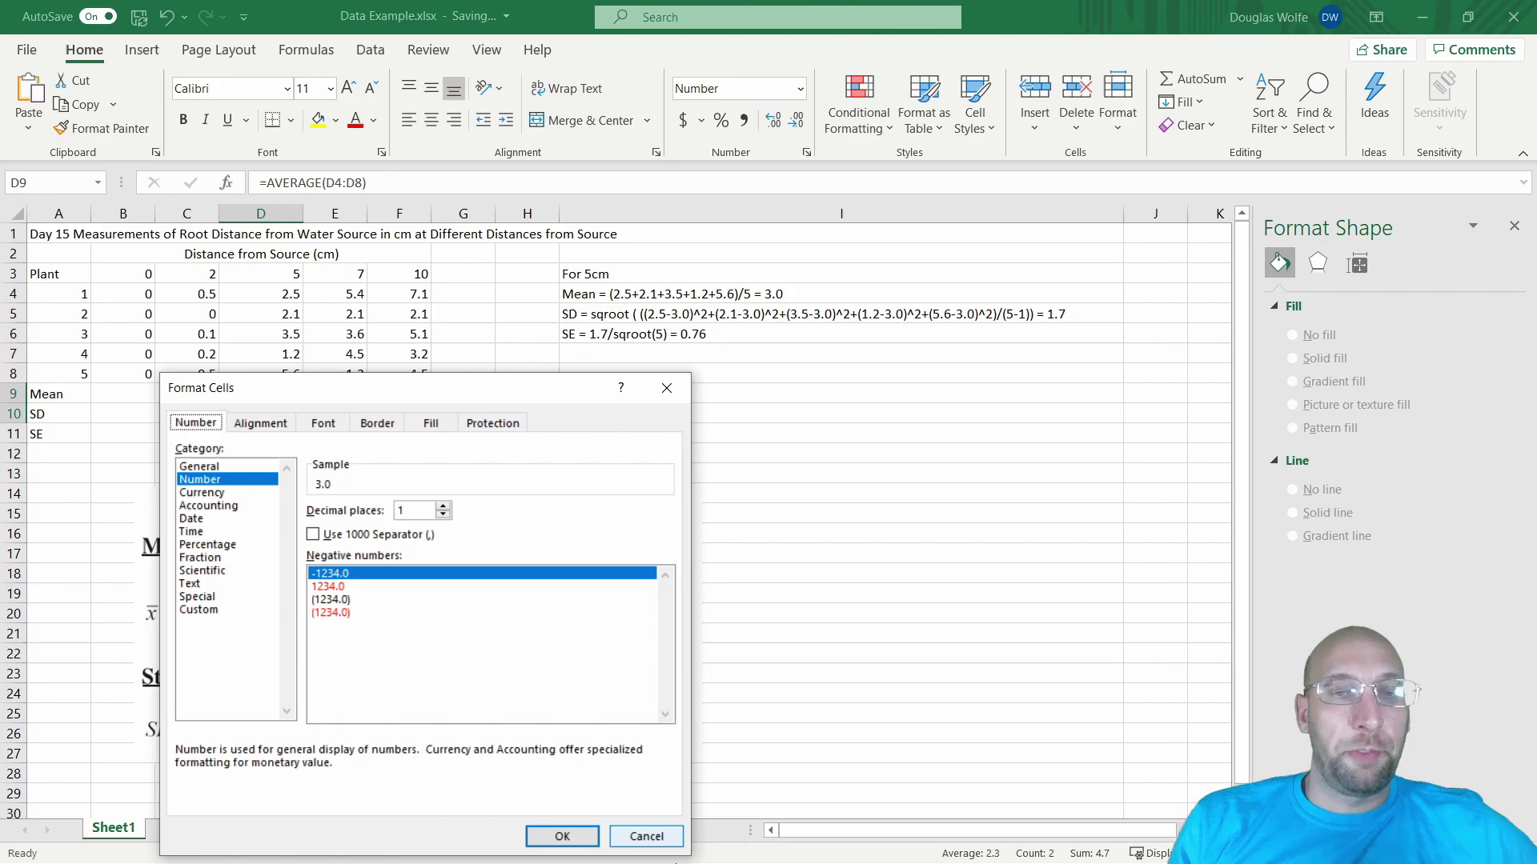
{"action": "left_click", "coordinate": [560, 836]}
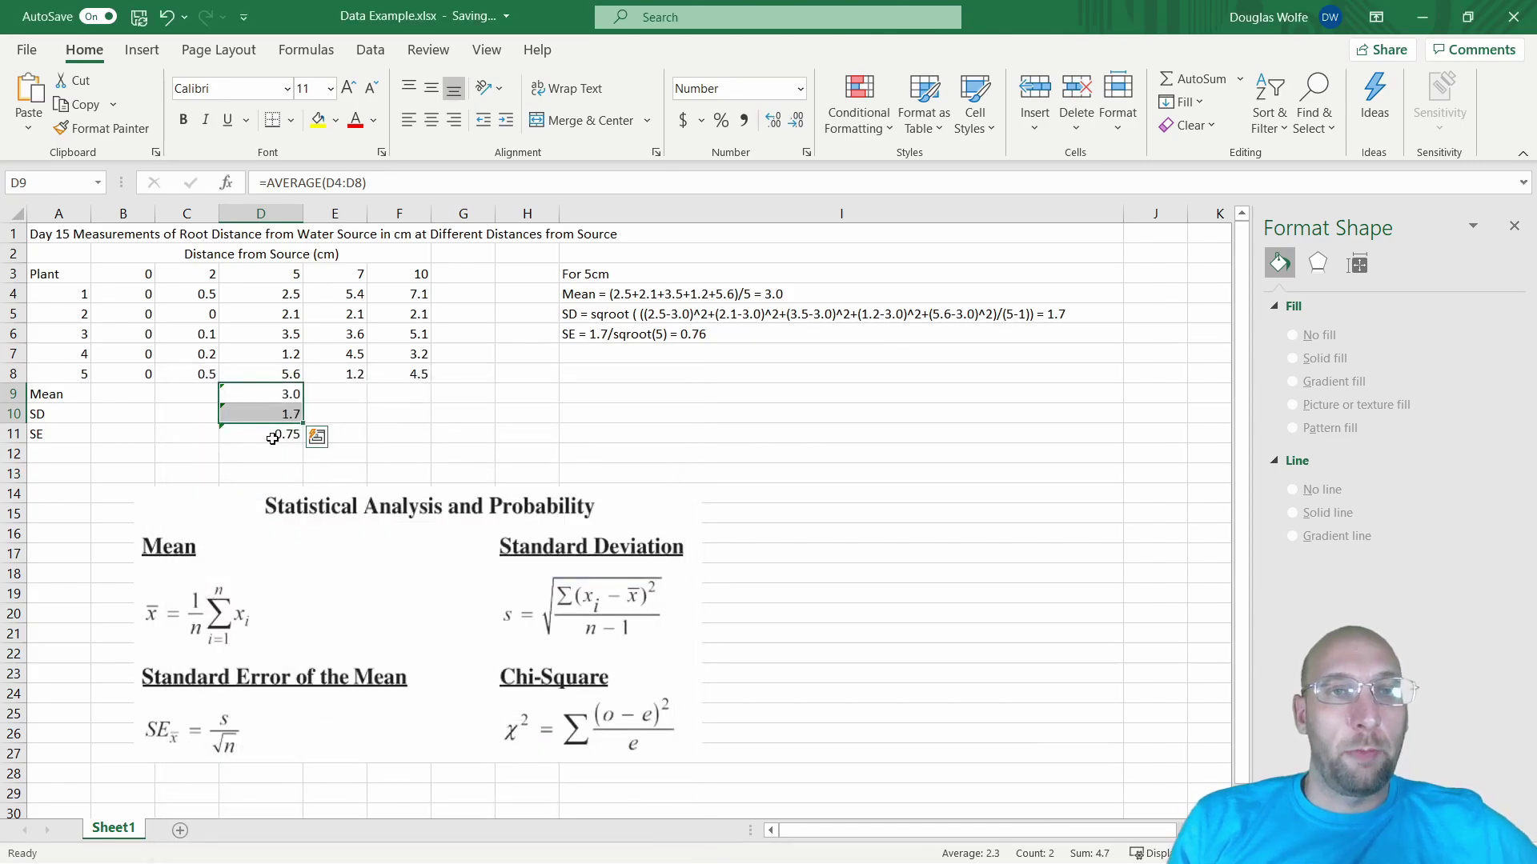
Format the SE cell D11 as Number with 2 decimal places.
{"action": "left_click", "coordinate": [272, 435]}
{"action": "right_click", "coordinate": [274, 434]}
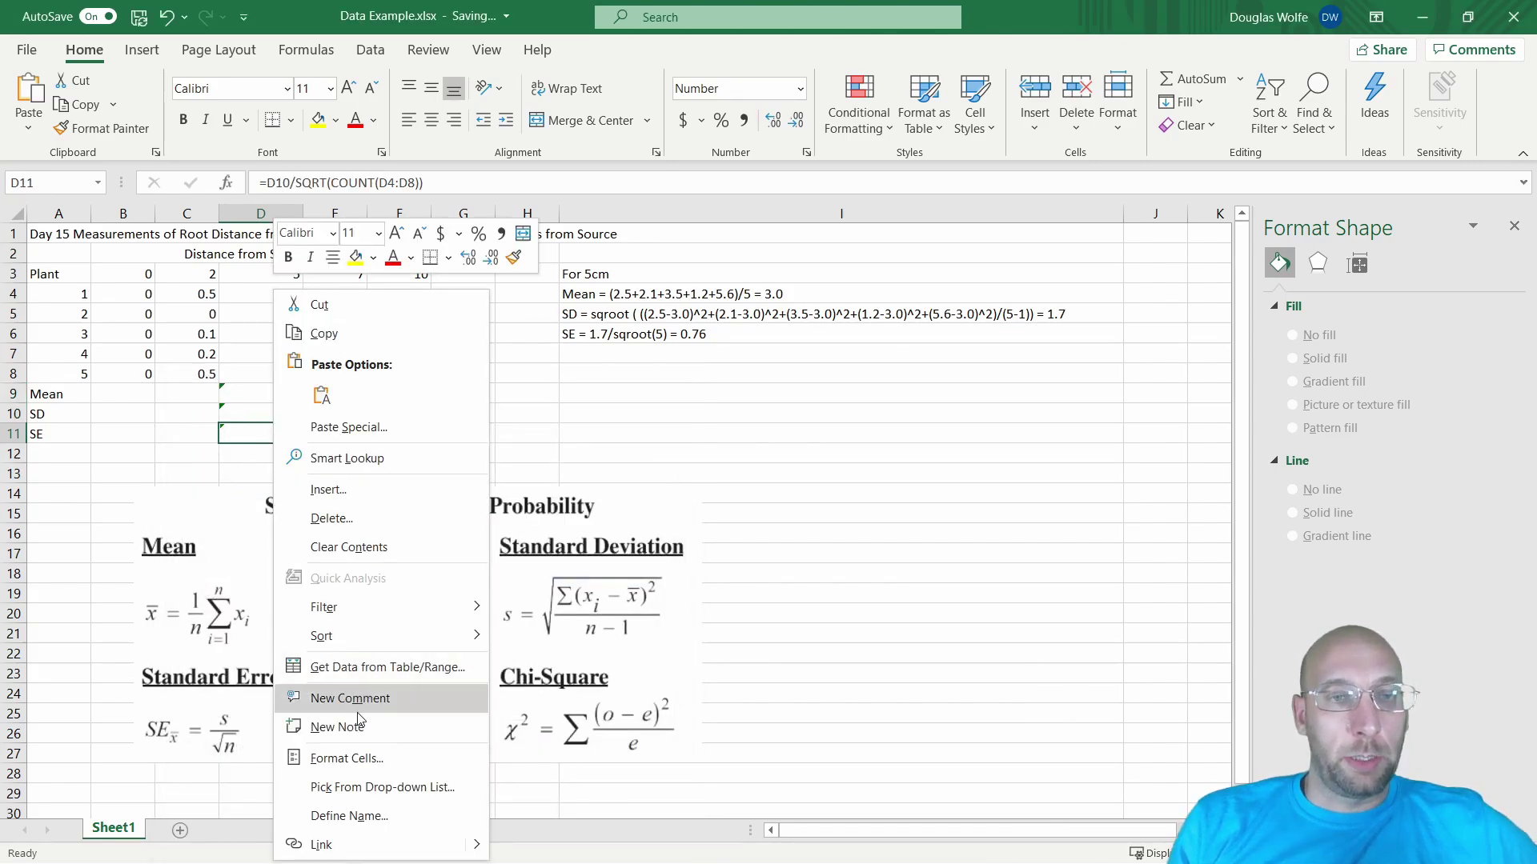
{"action": "left_click", "coordinate": [347, 758]}
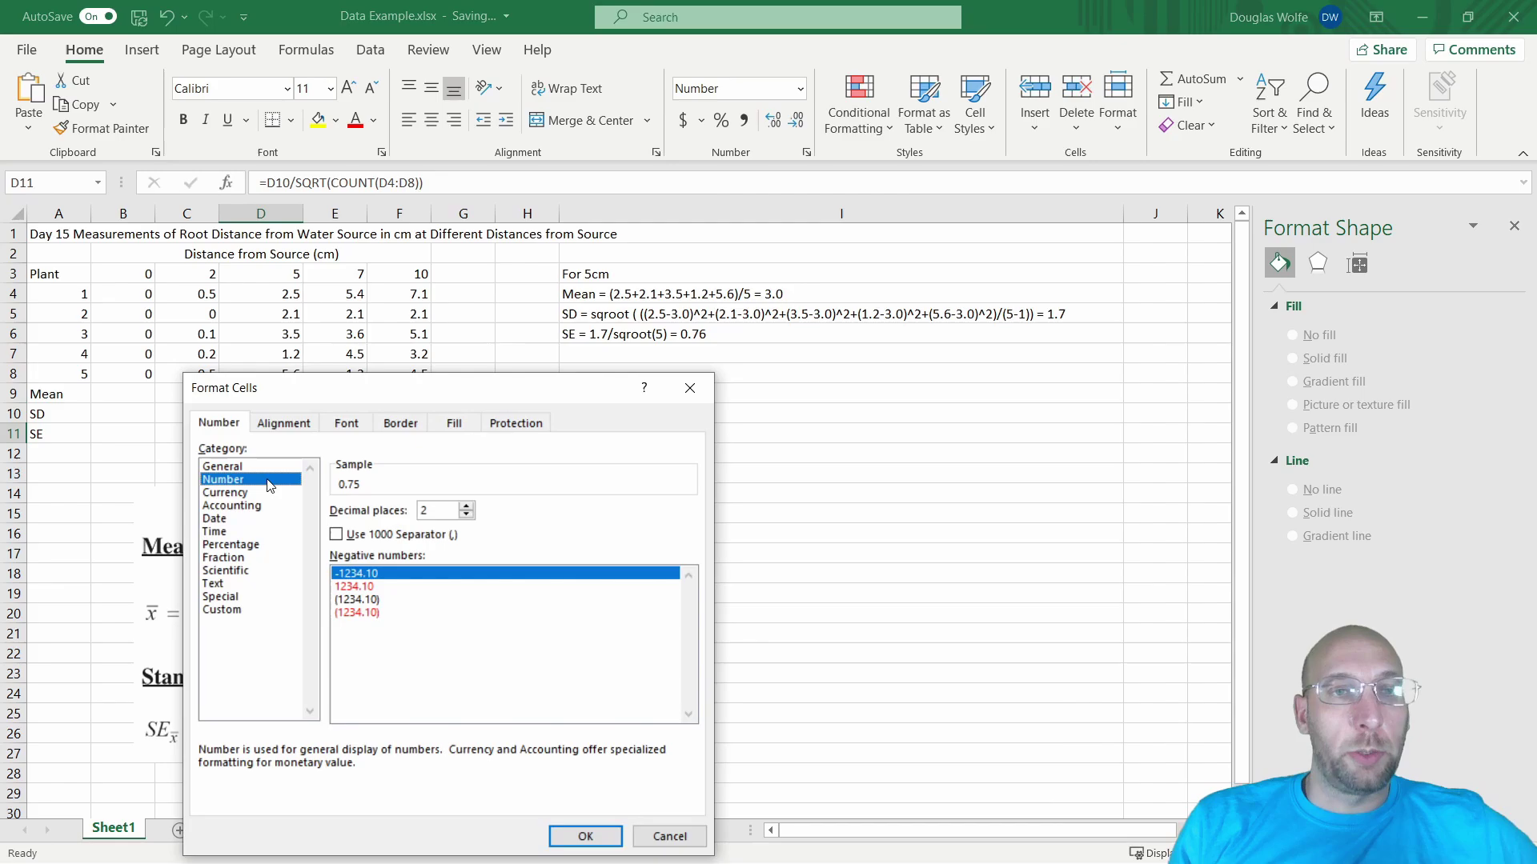
{"action": "left_click", "coordinate": [584, 836]}
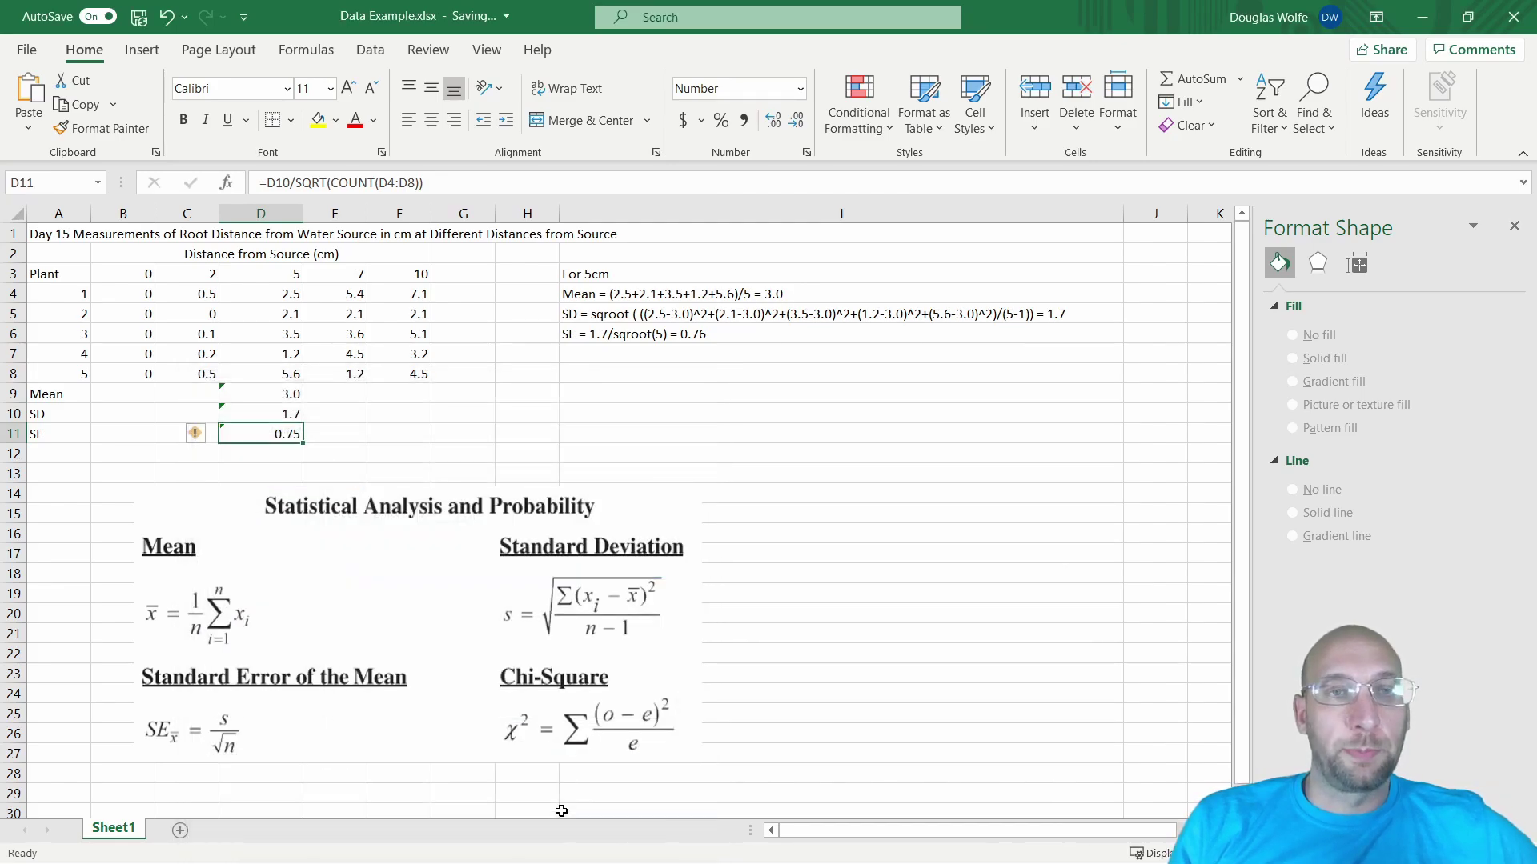
{"action": "left_click", "coordinate": [256, 394]}
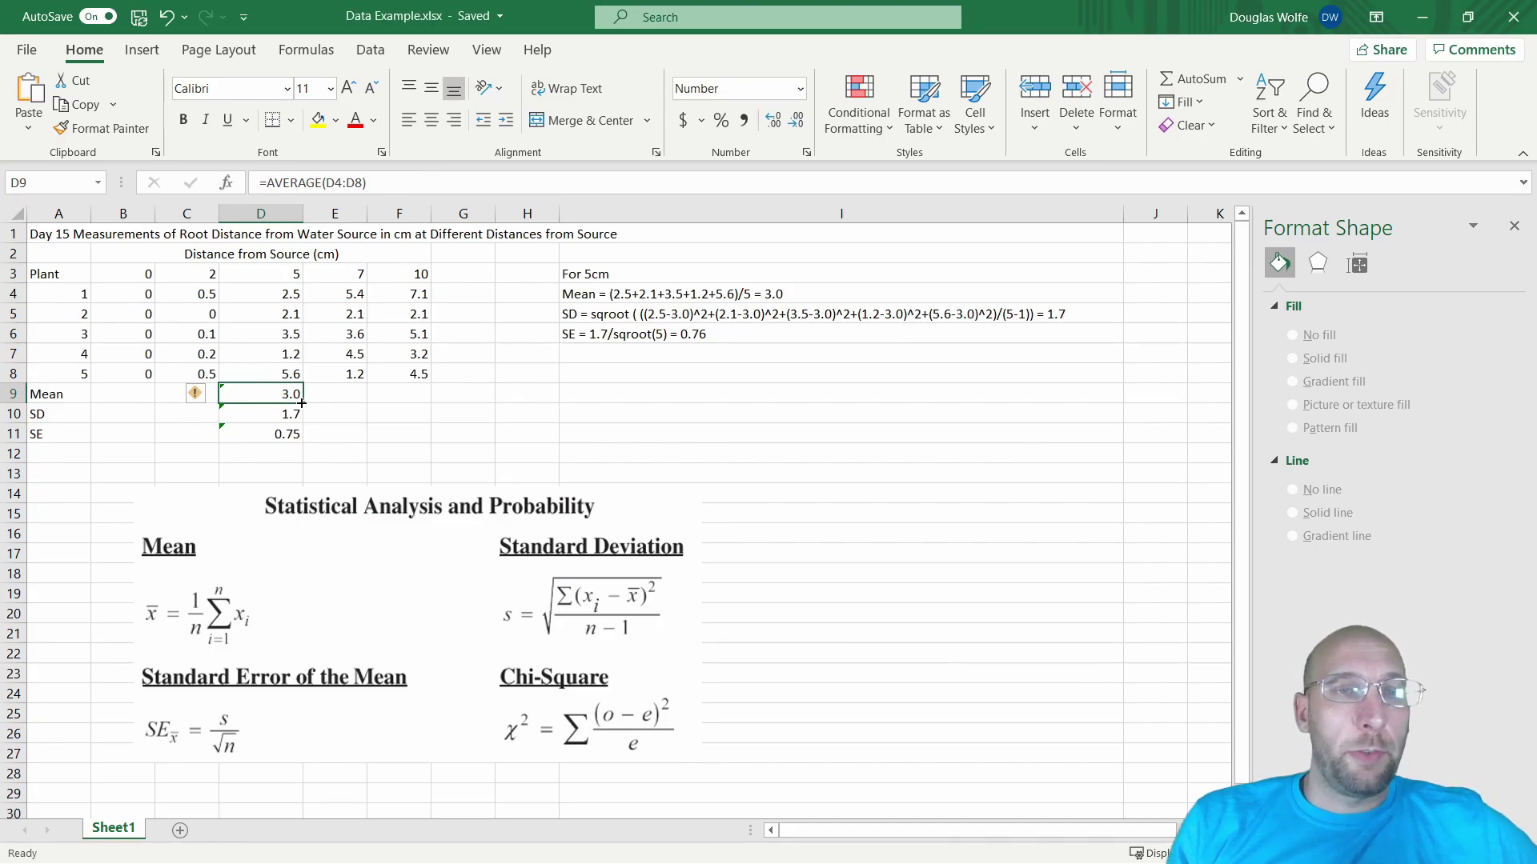
Fill the D9:D11 stats formulas across columns B to F, e.g. 10 cm showing 4.4, 1.9, 0.85.
{"action": "left_click_drag", "start_coordinate": [304, 404], "coordinate": [439, 442]}
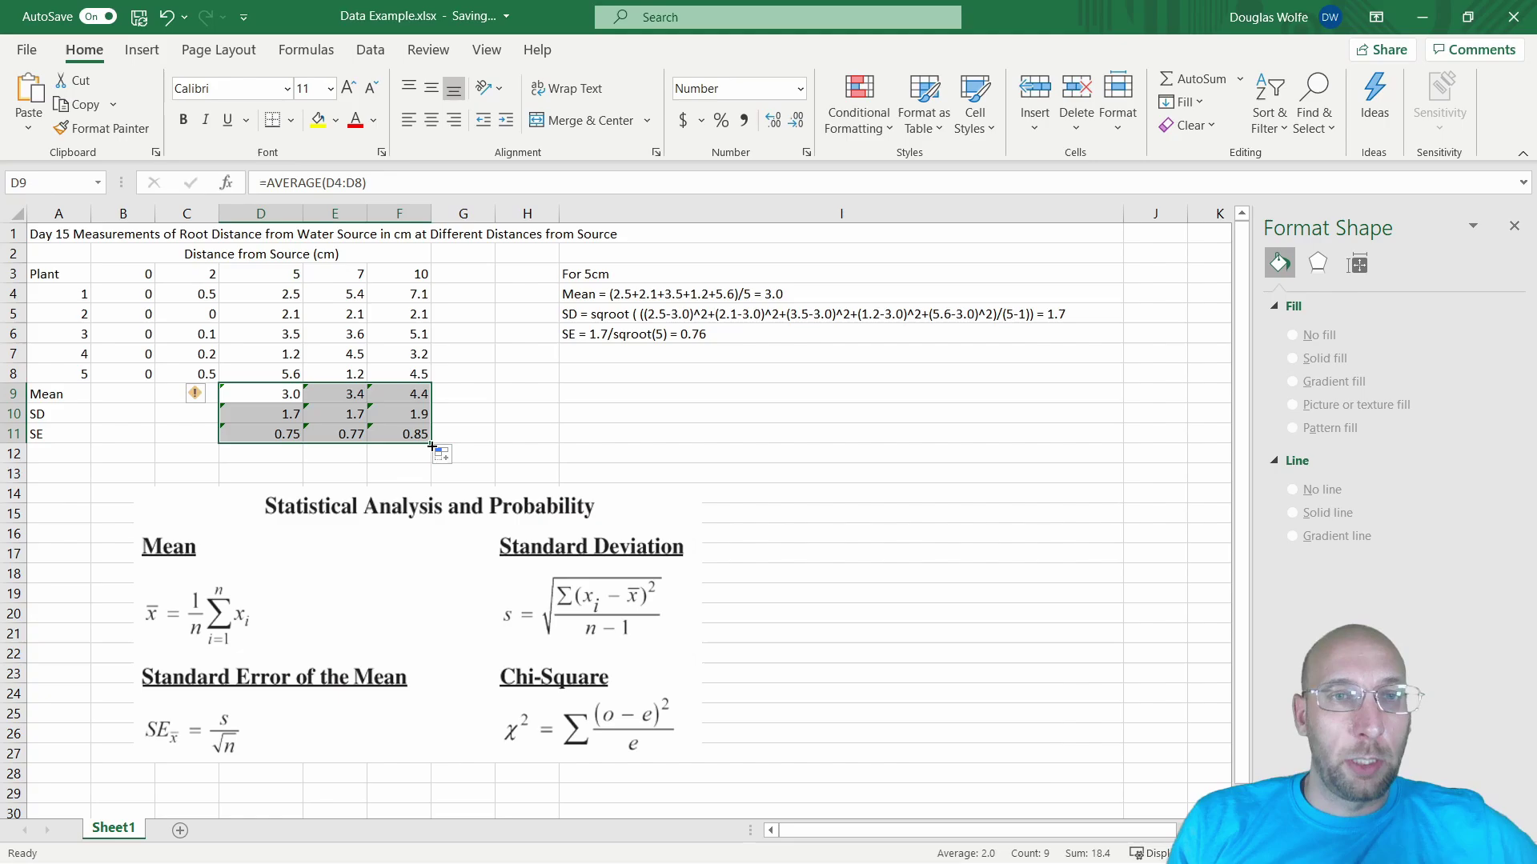
{"action": "left_click_drag", "start_coordinate": [432, 446], "coordinate": [103, 433]}
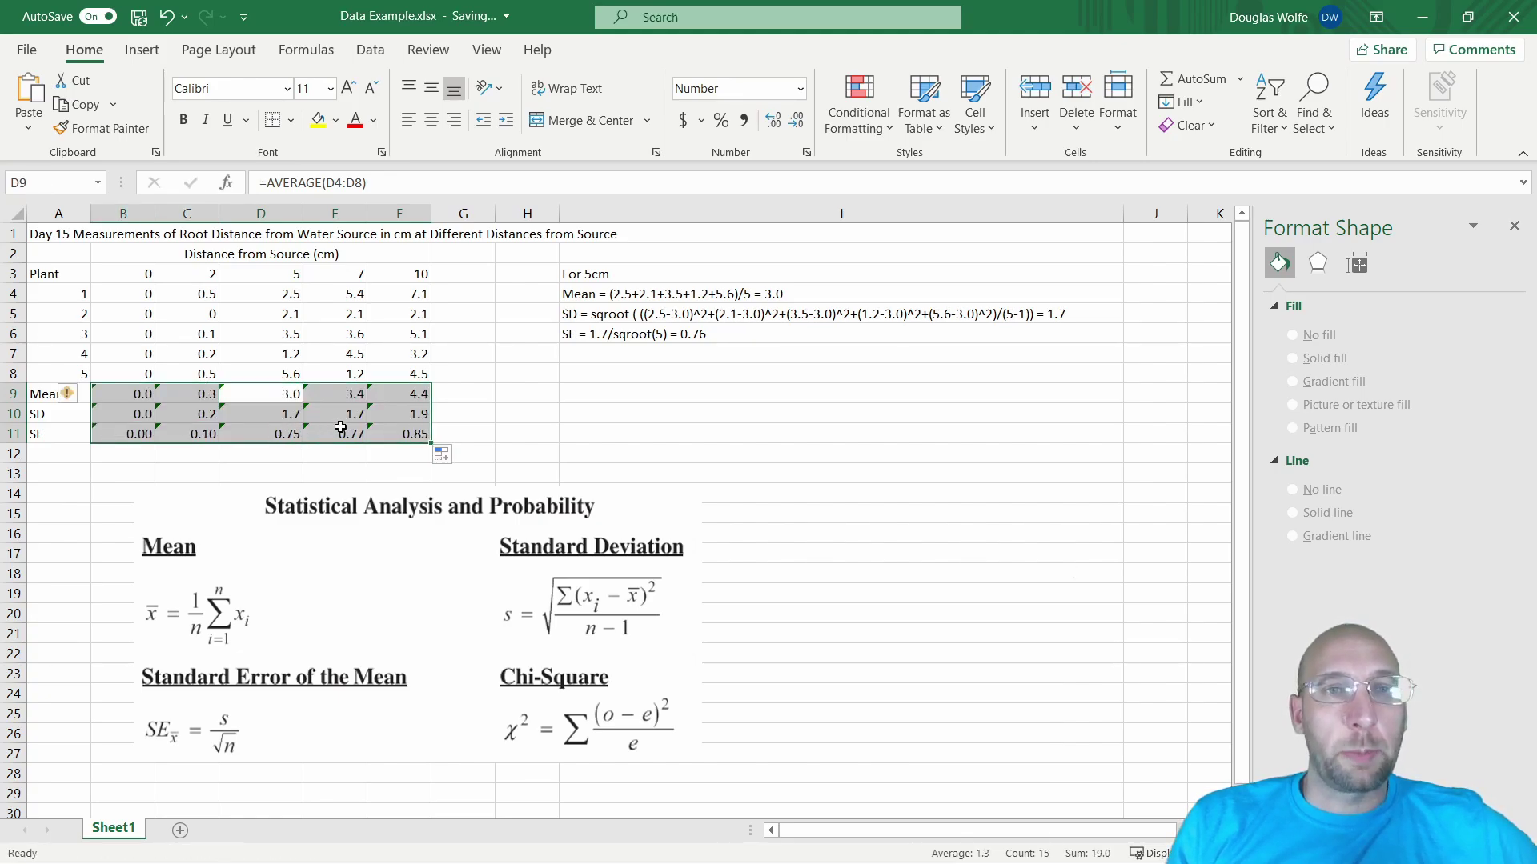
{"action": "left_click", "coordinate": [304, 457]}
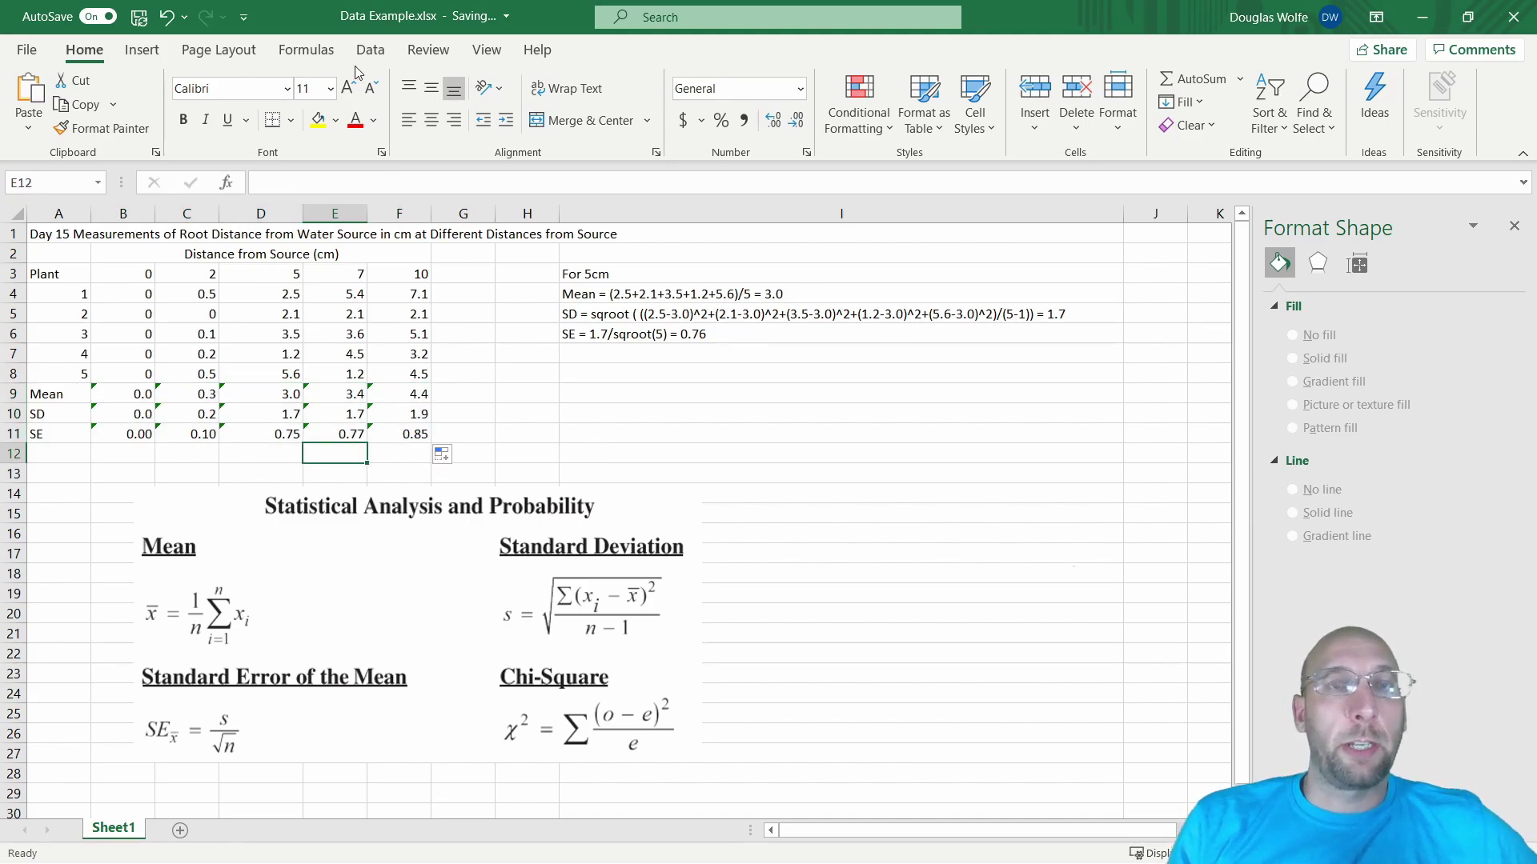
Insert a plain scatter chart plotting the mean values in B9:F9.
{"action": "left_click", "coordinate": [142, 50]}
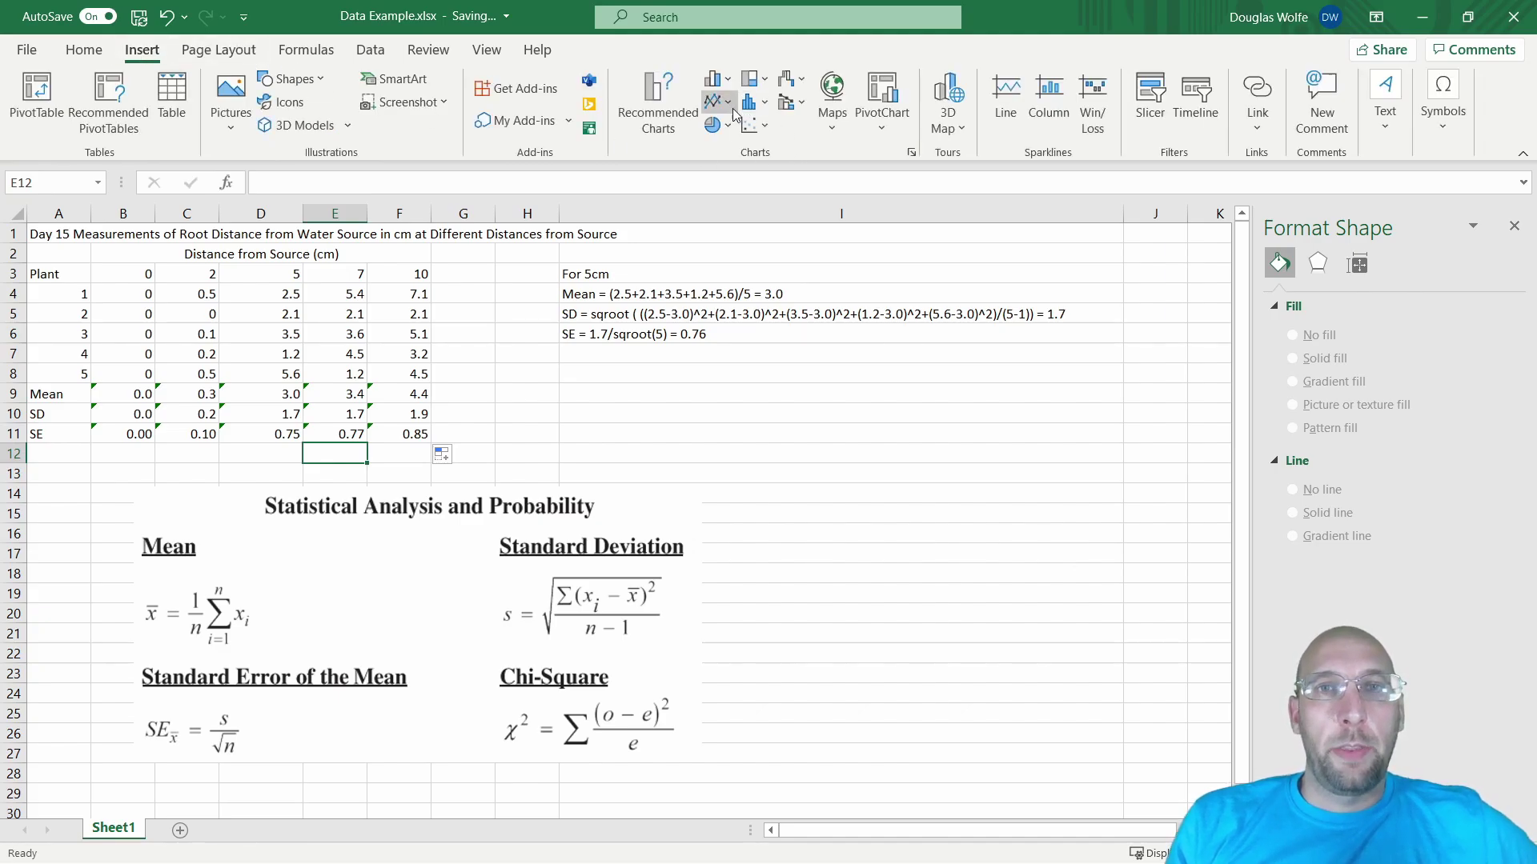
{"action": "left_click", "coordinate": [765, 128]}
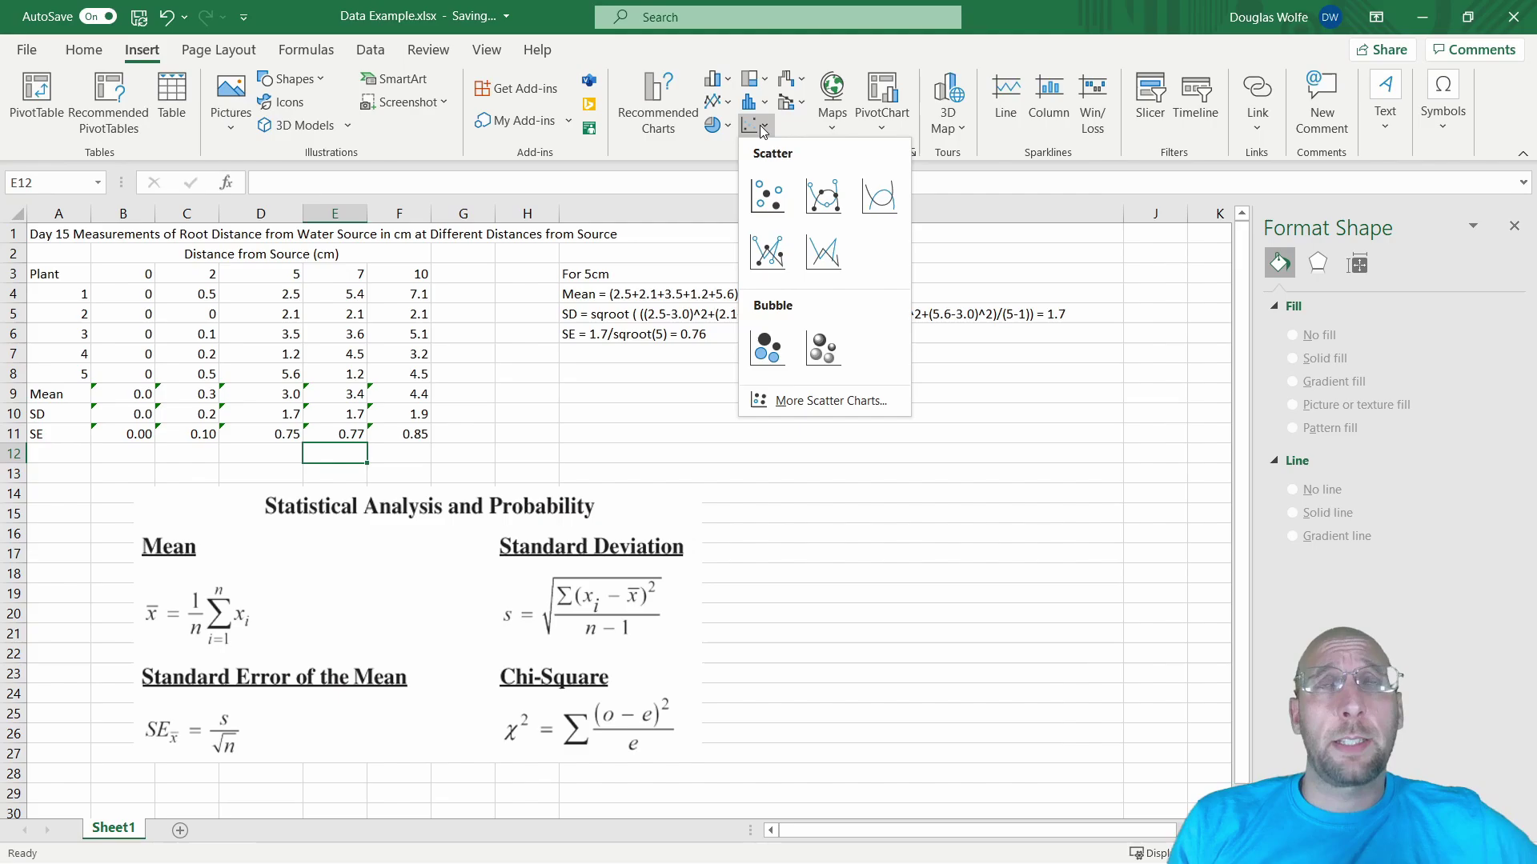
{"action": "left_click", "coordinate": [136, 276]}
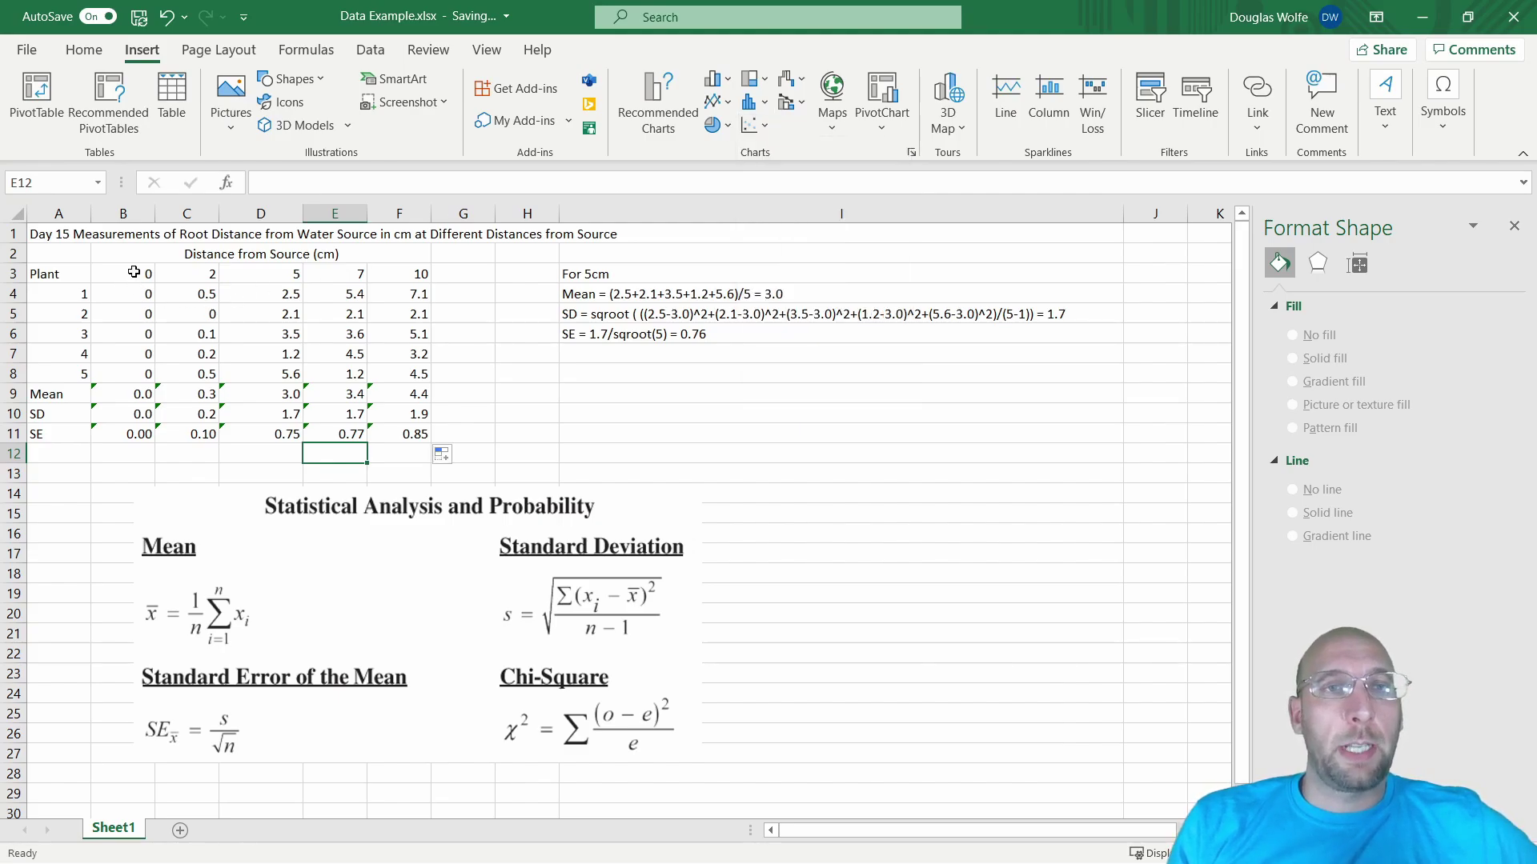
{"action": "key", "text": "ctrl+shift+Right"}
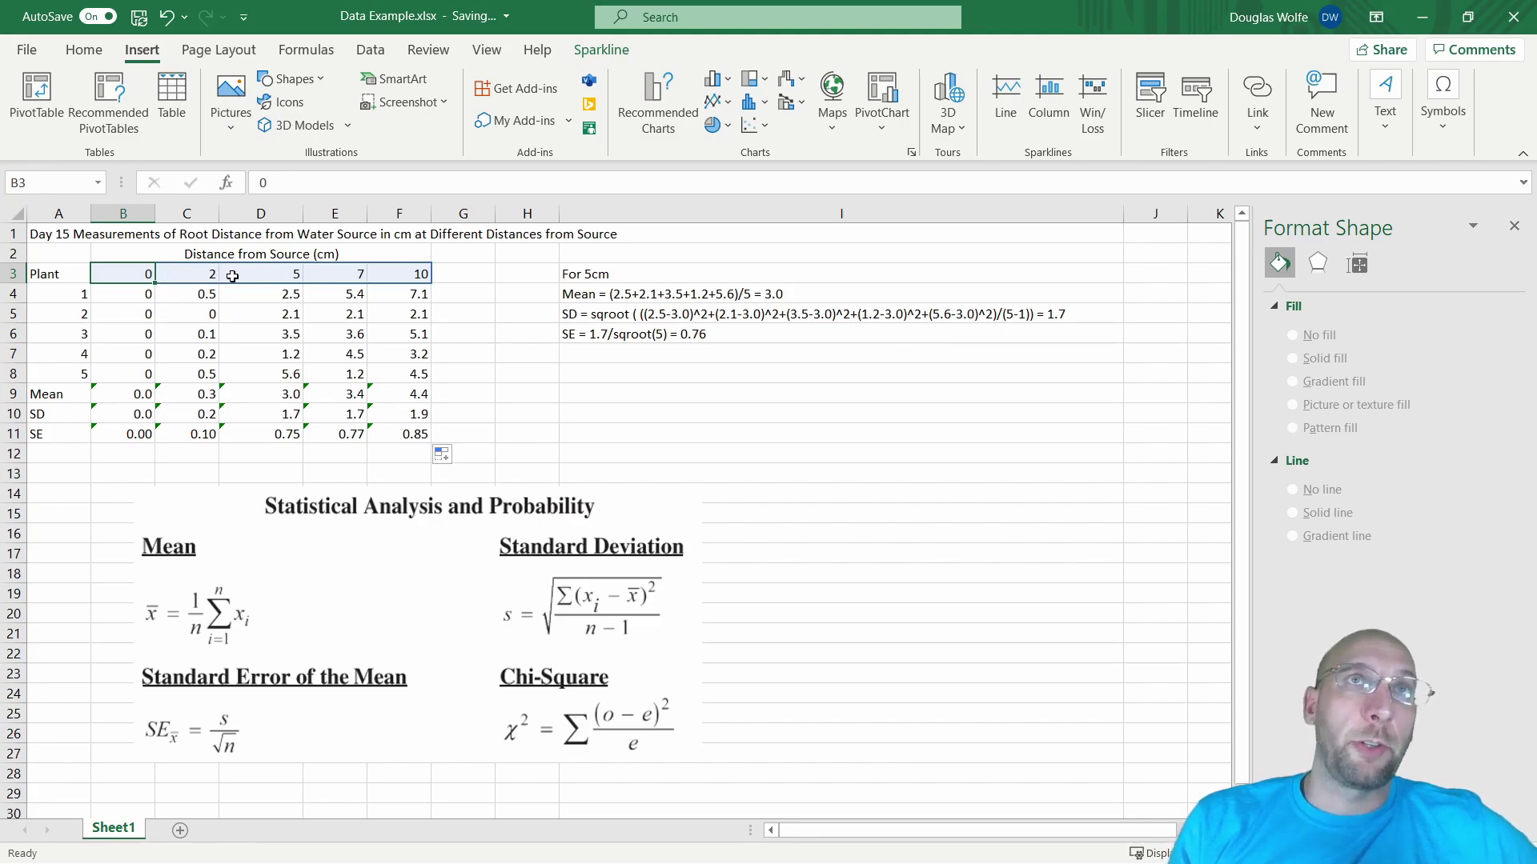
{"action": "left_click_drag", "start_coordinate": [132, 394], "coordinate": [388, 394]}
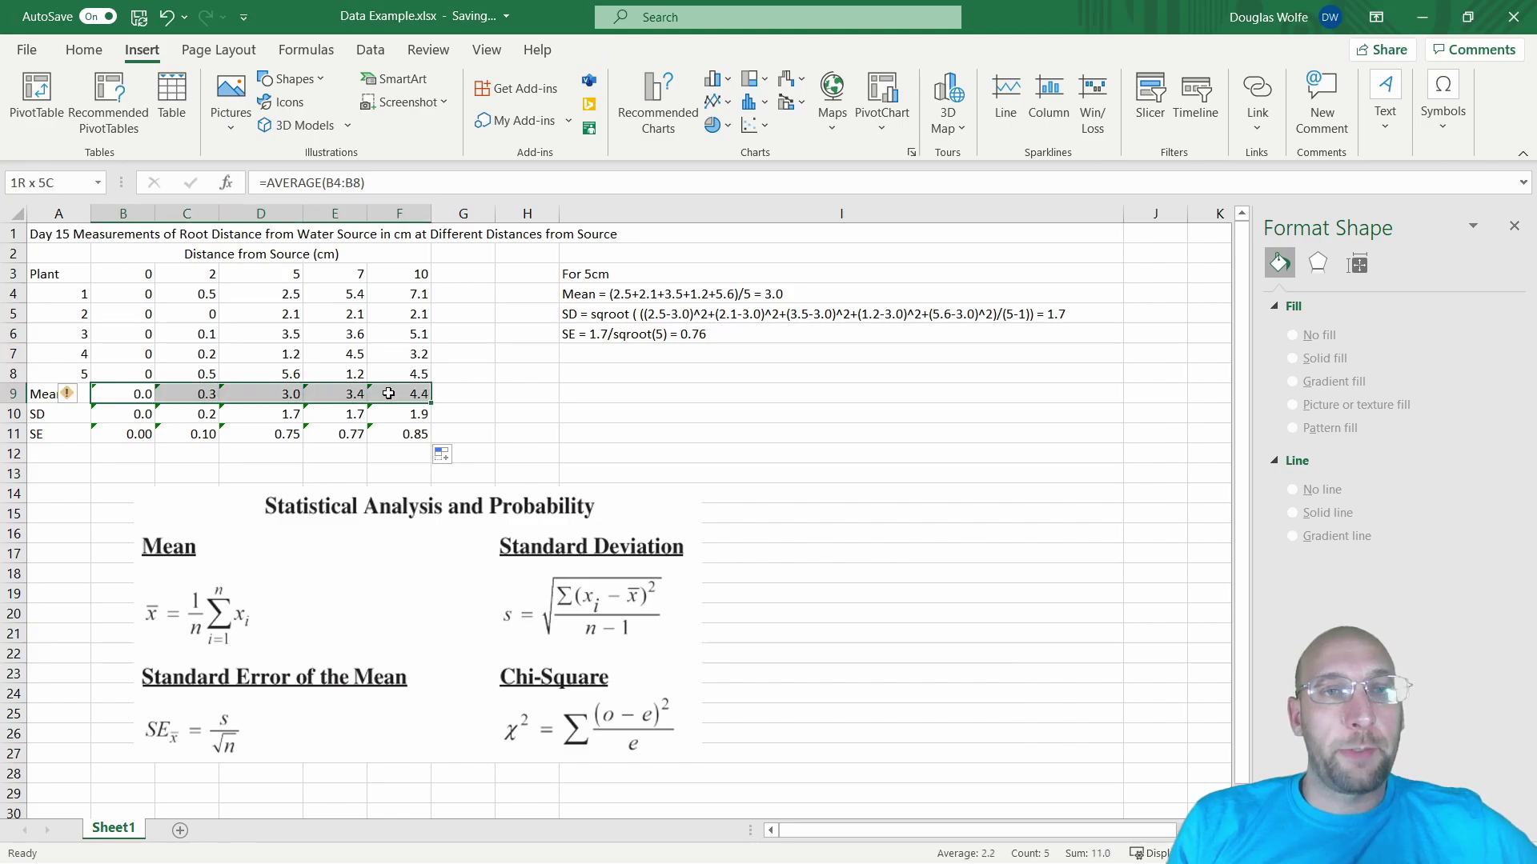
{"action": "left_click", "coordinate": [765, 126]}
{"action": "left_click", "coordinate": [767, 195]}
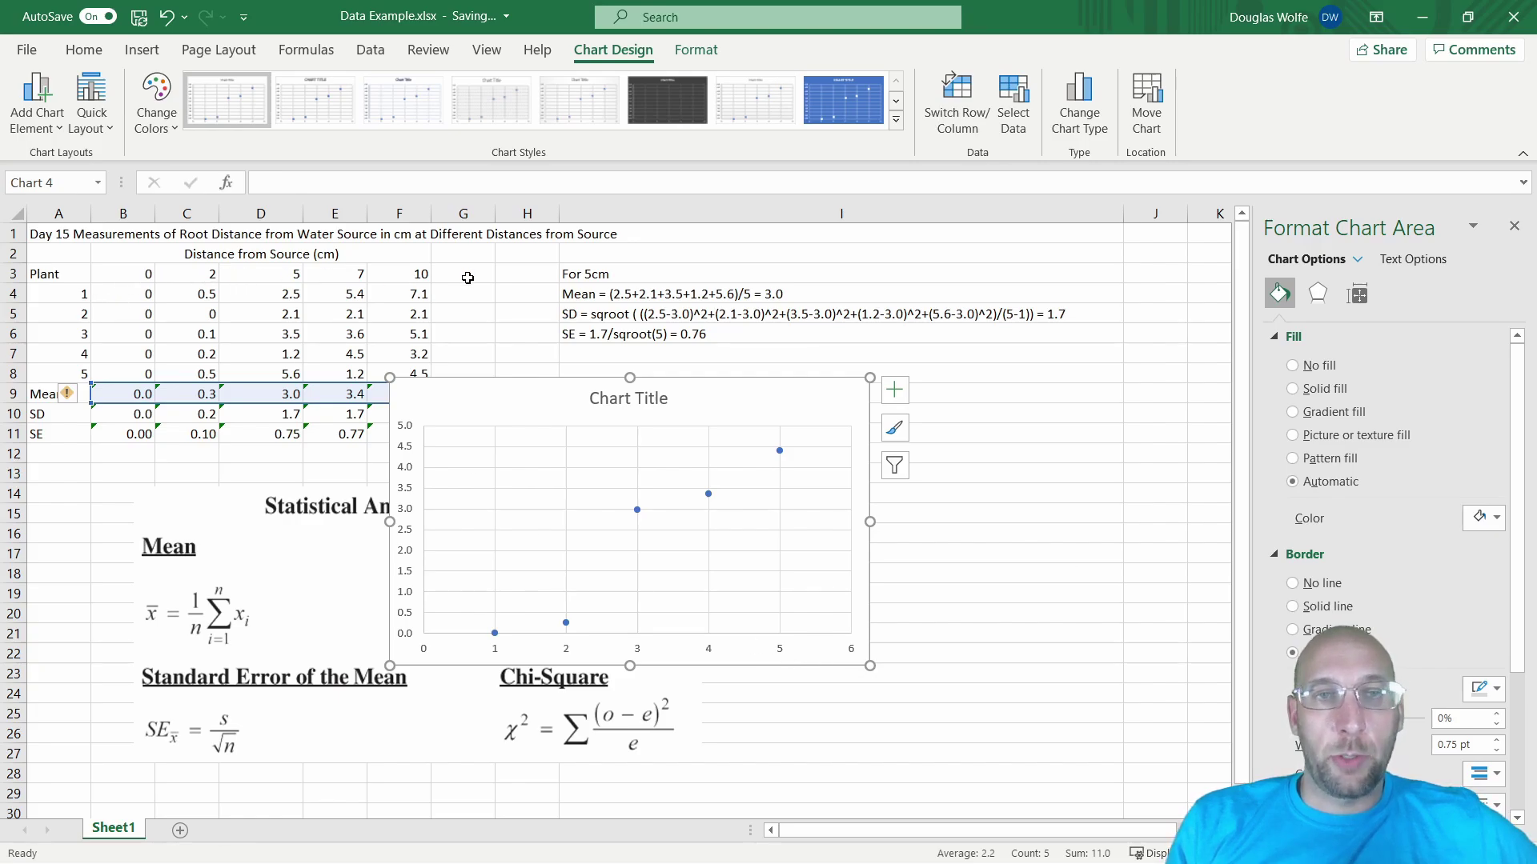
Set the chart series X values to the distances in B3:F3 (0, 2, 5, 7, 10 cm).
{"action": "right_click", "coordinate": [669, 657]}
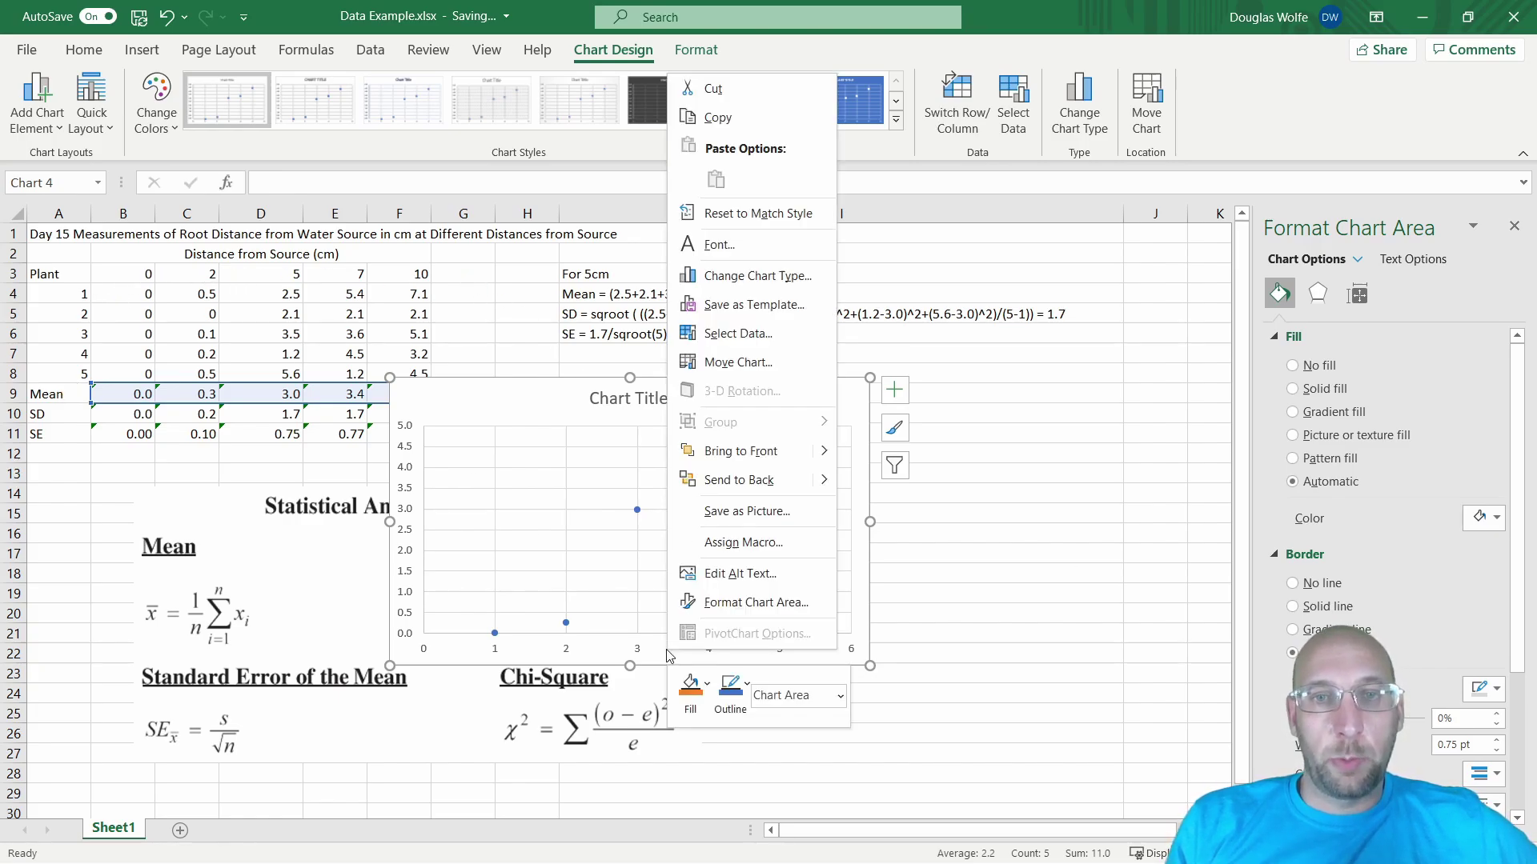
{"action": "left_click", "coordinate": [721, 335]}
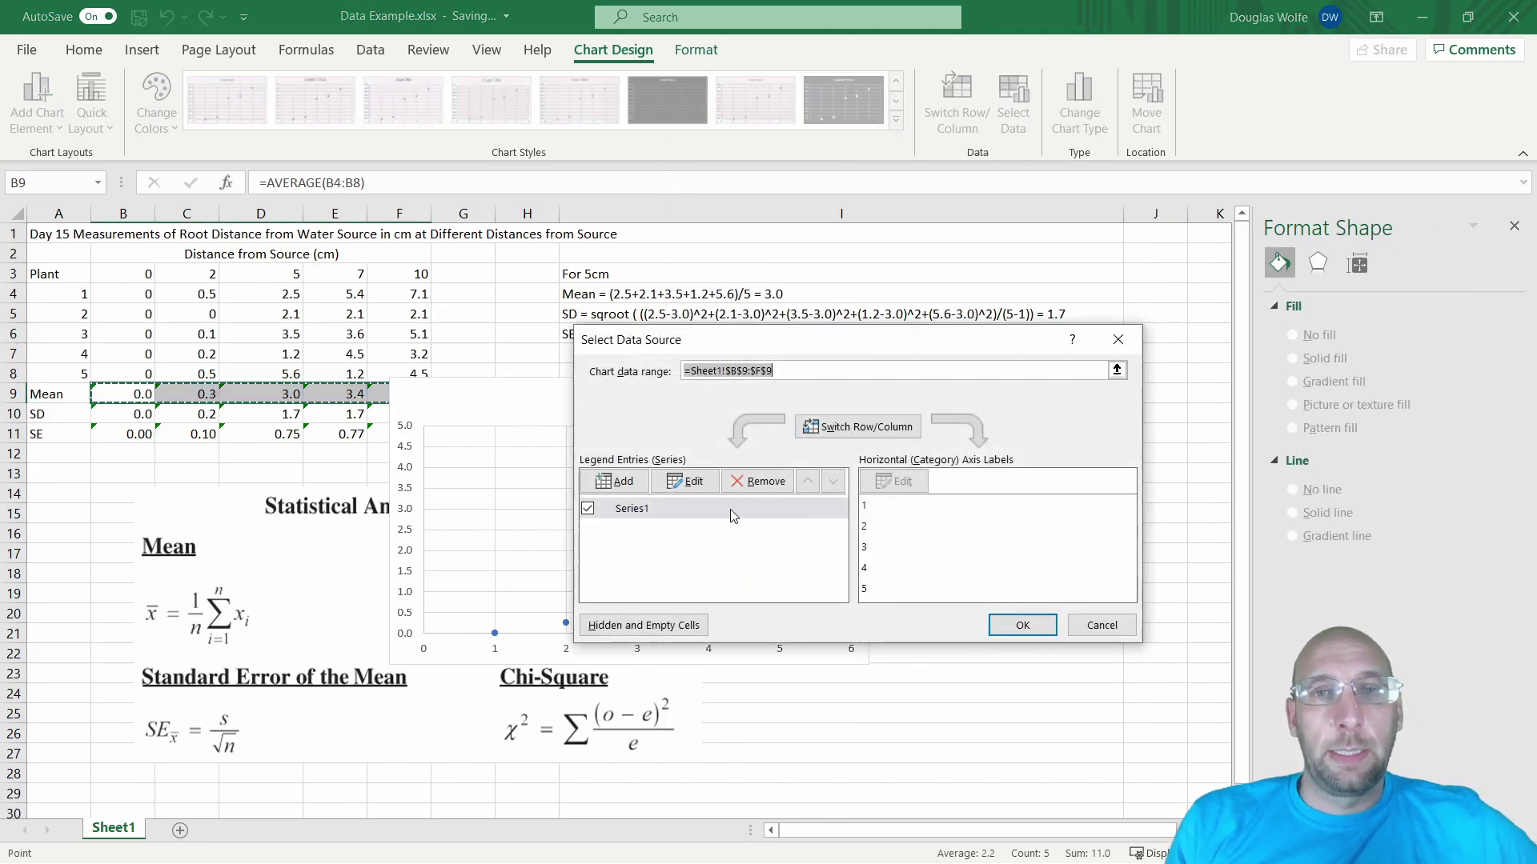
{"action": "left_click", "coordinate": [701, 484]}
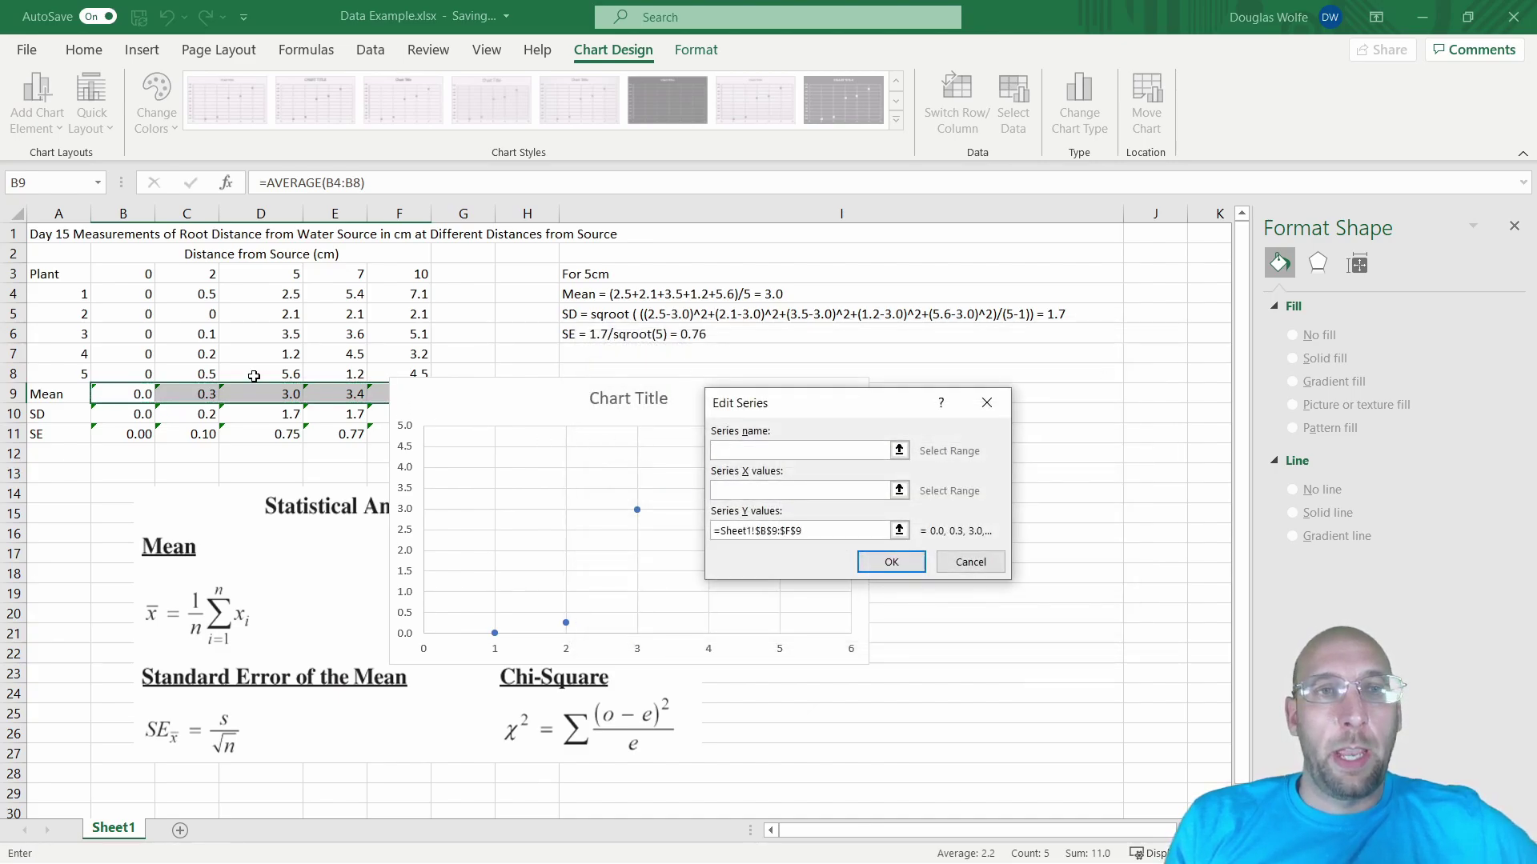
{"action": "left_click", "coordinate": [750, 489]}
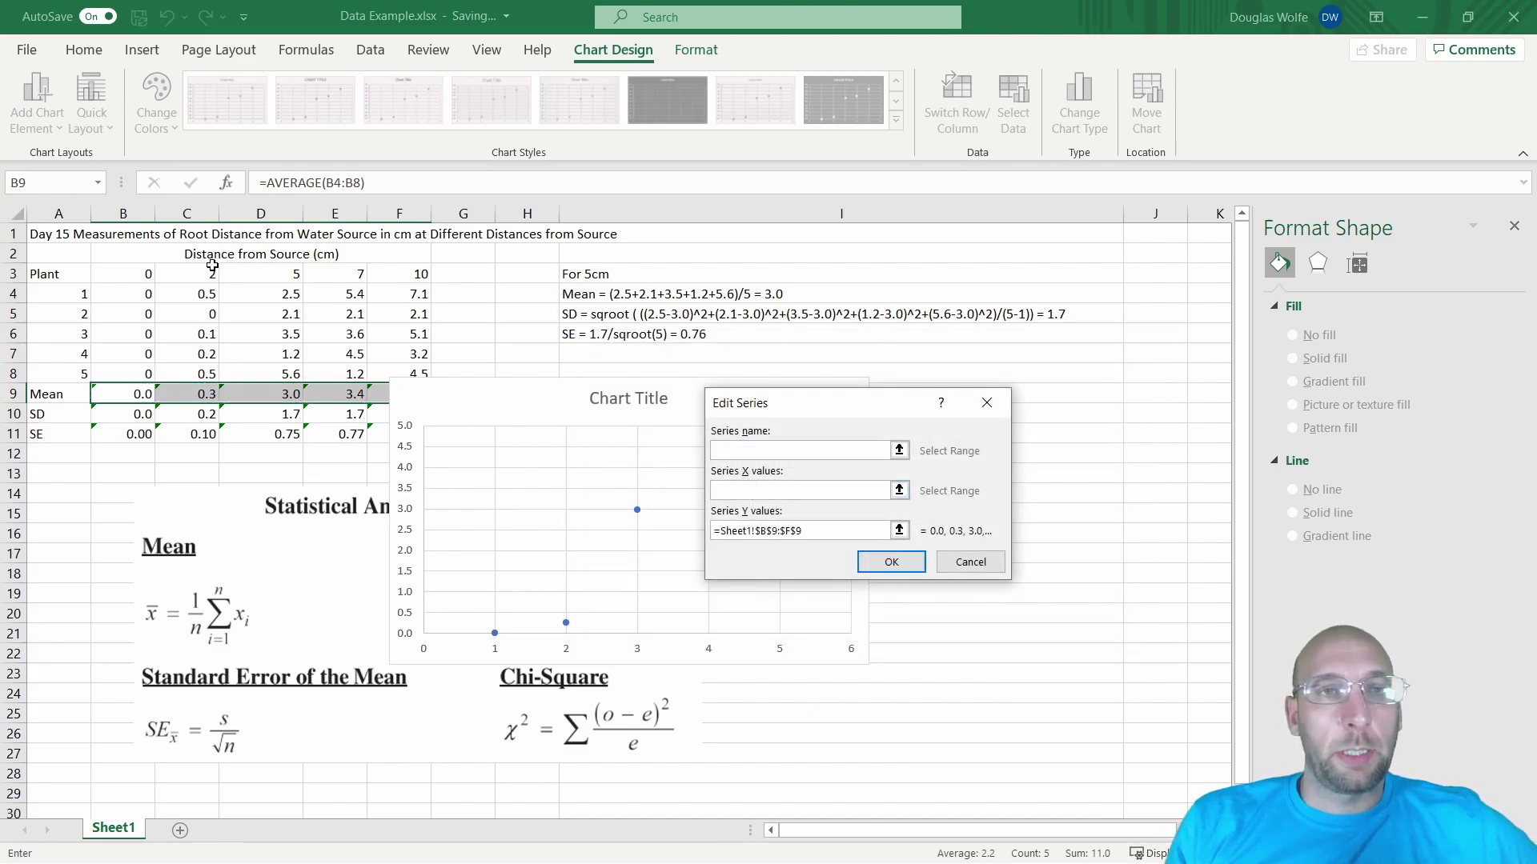
{"action": "left_click_drag", "start_coordinate": [141, 273], "coordinate": [390, 274]}
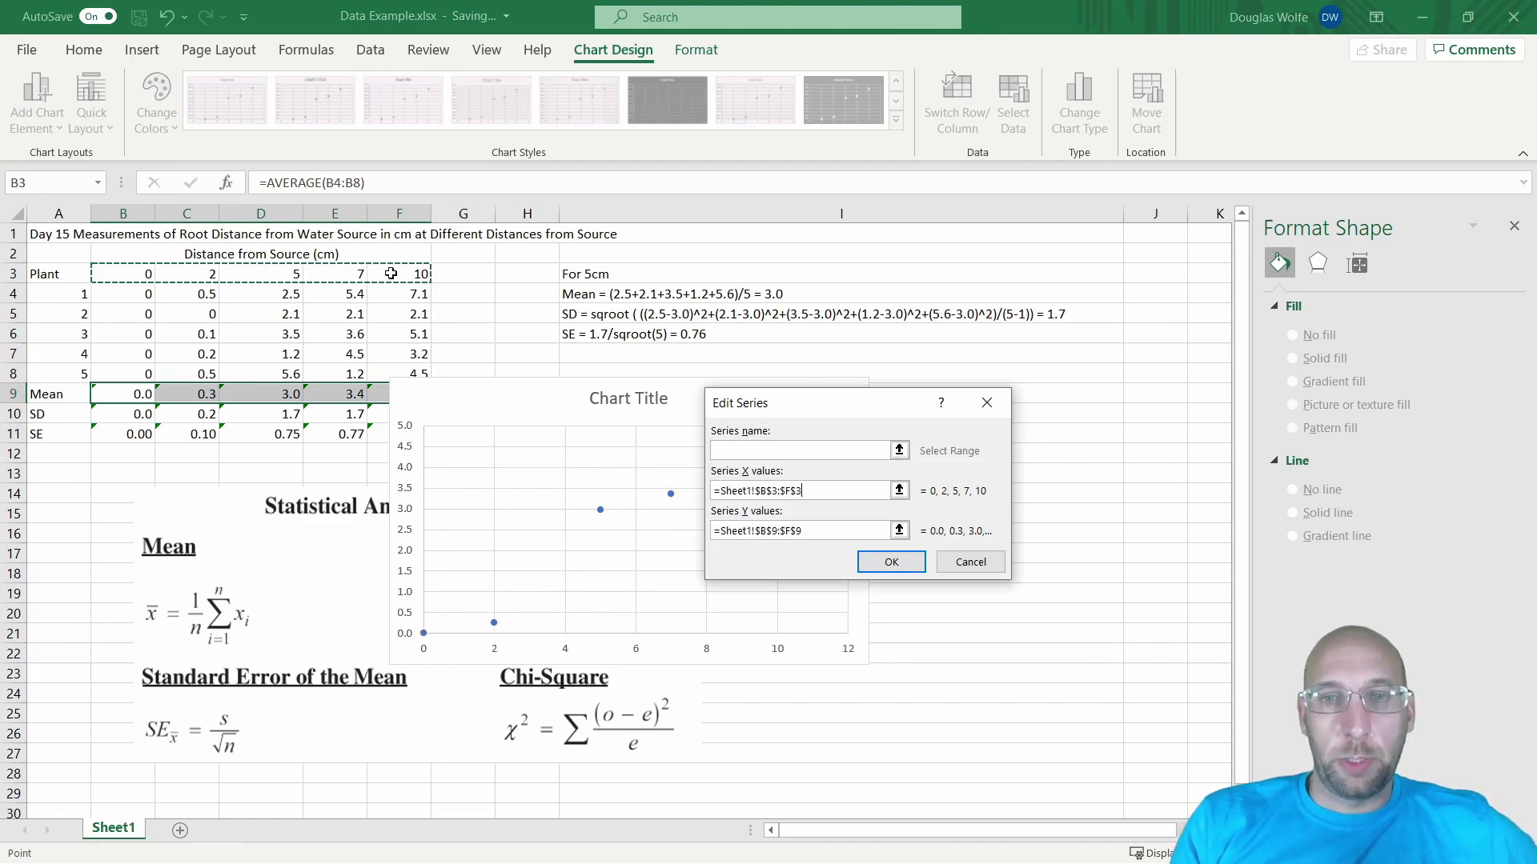
{"action": "left_click", "coordinate": [891, 562]}
{"action": "left_click", "coordinate": [1010, 626]}
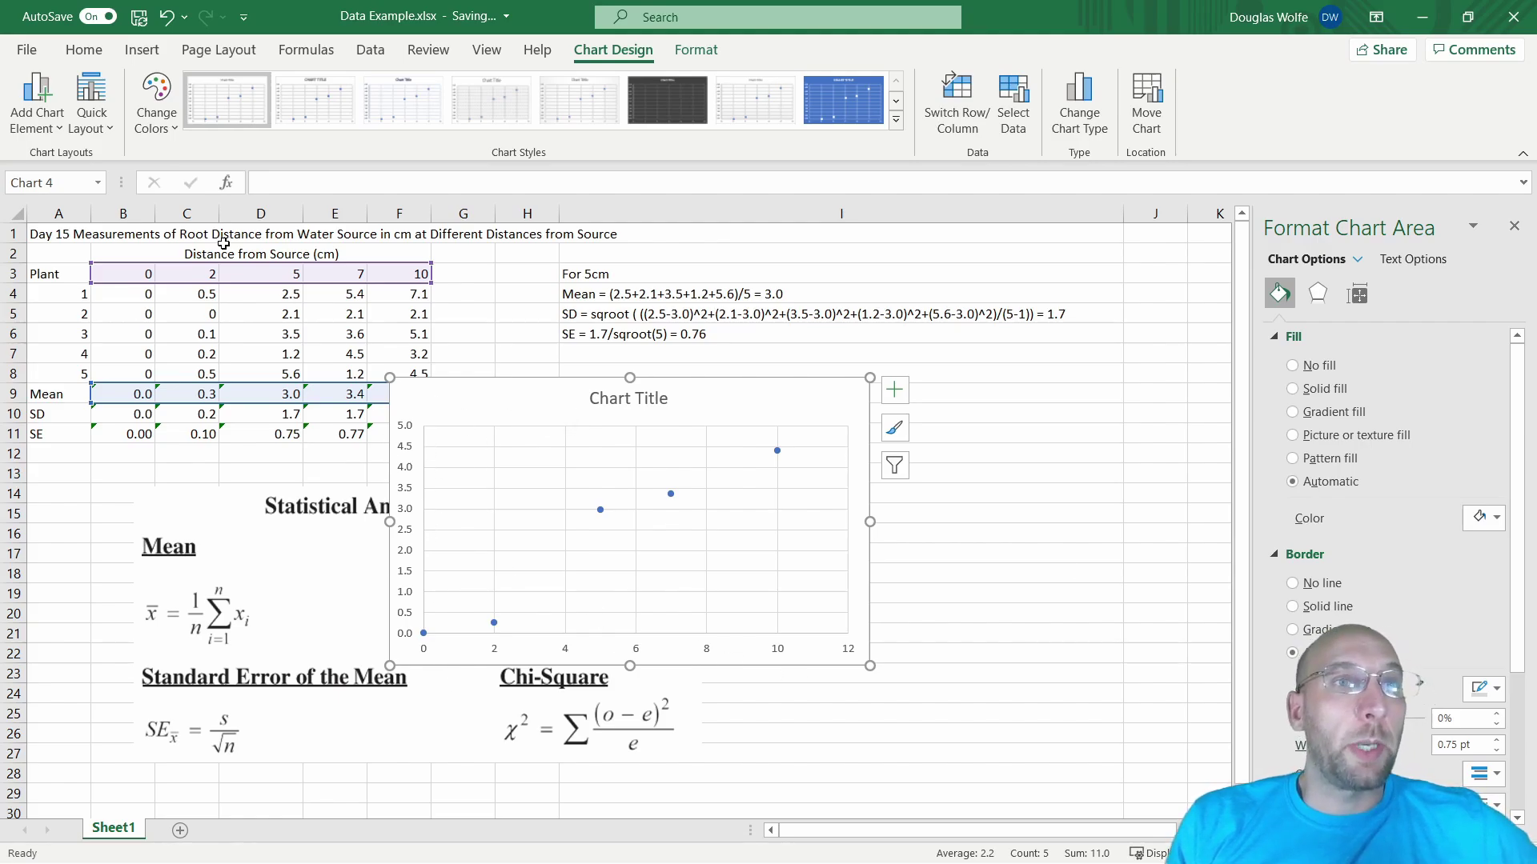
Add primary horizontal and vertical axis titles to the chart and move it further right.
{"action": "left_click", "coordinate": [67, 138]}
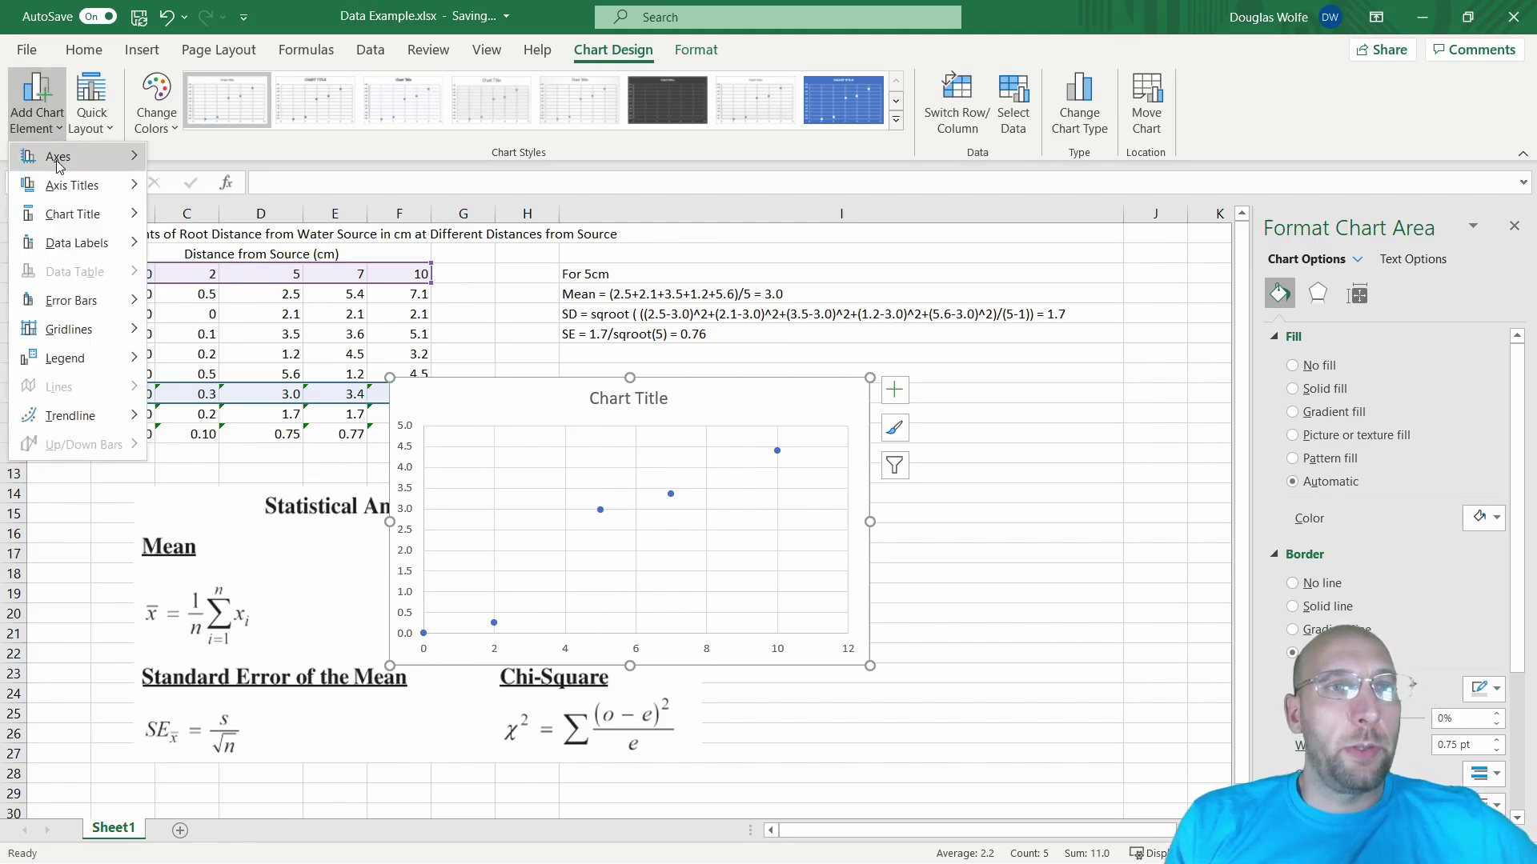
{"action": "mouse_move", "coordinate": [55, 189]}
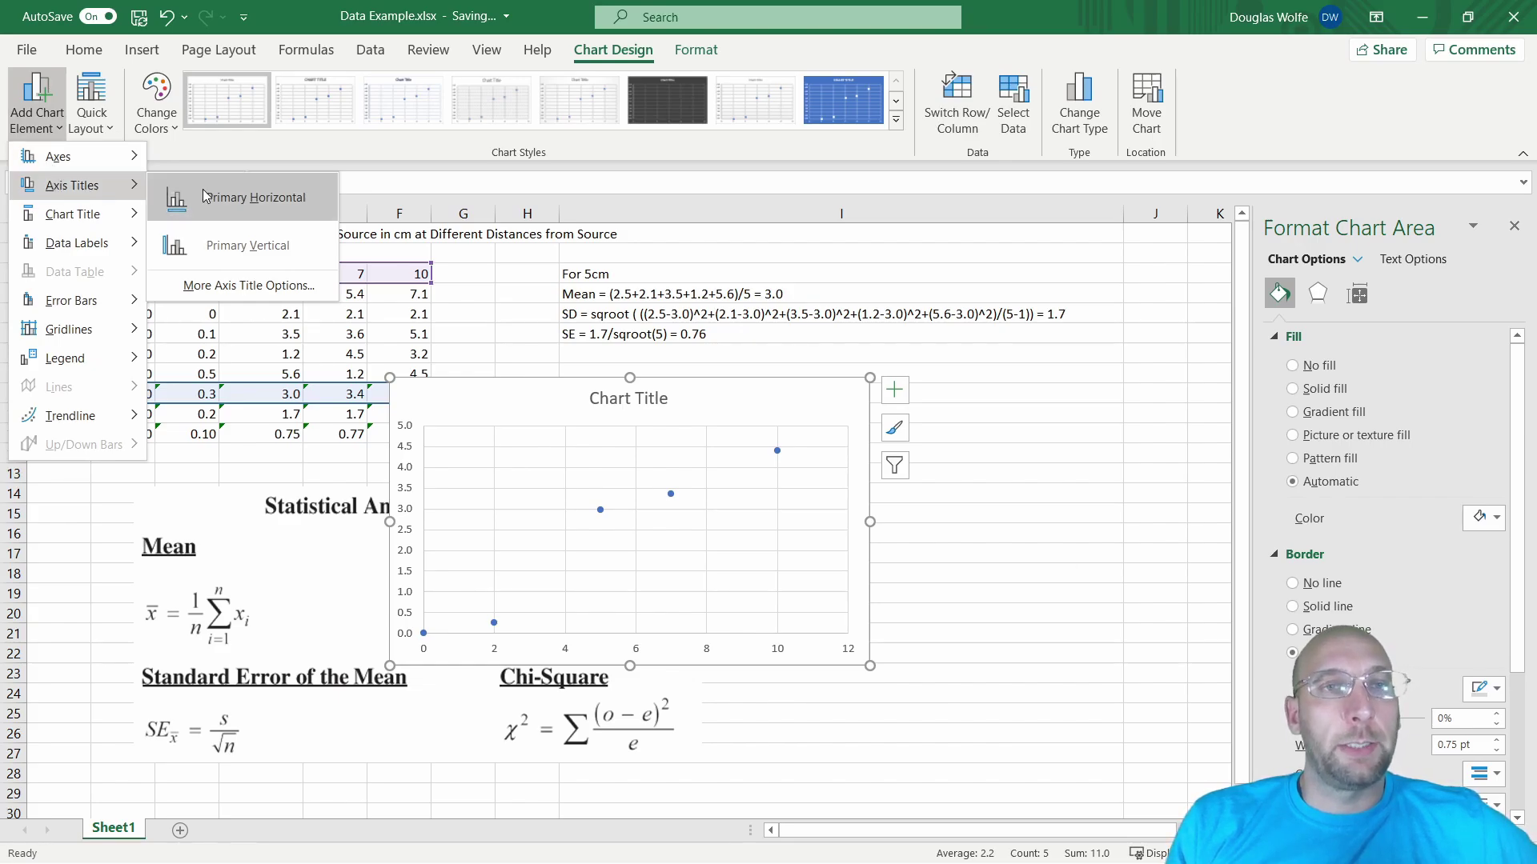
{"action": "left_click", "coordinate": [240, 198]}
{"action": "left_click", "coordinate": [62, 138]}
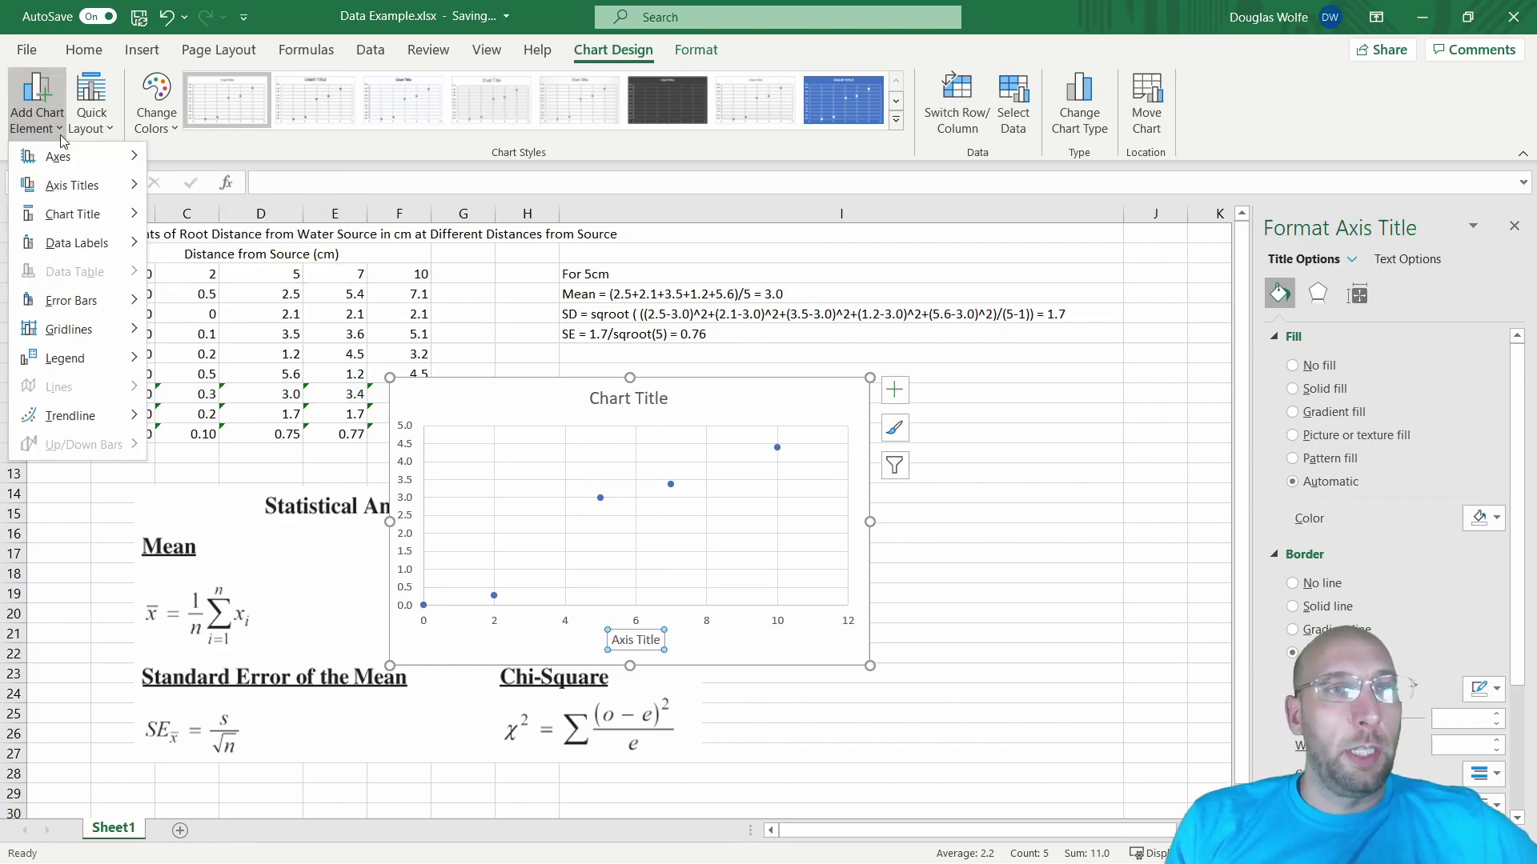
{"action": "mouse_move", "coordinate": [68, 185]}
{"action": "left_click", "coordinate": [297, 247]}
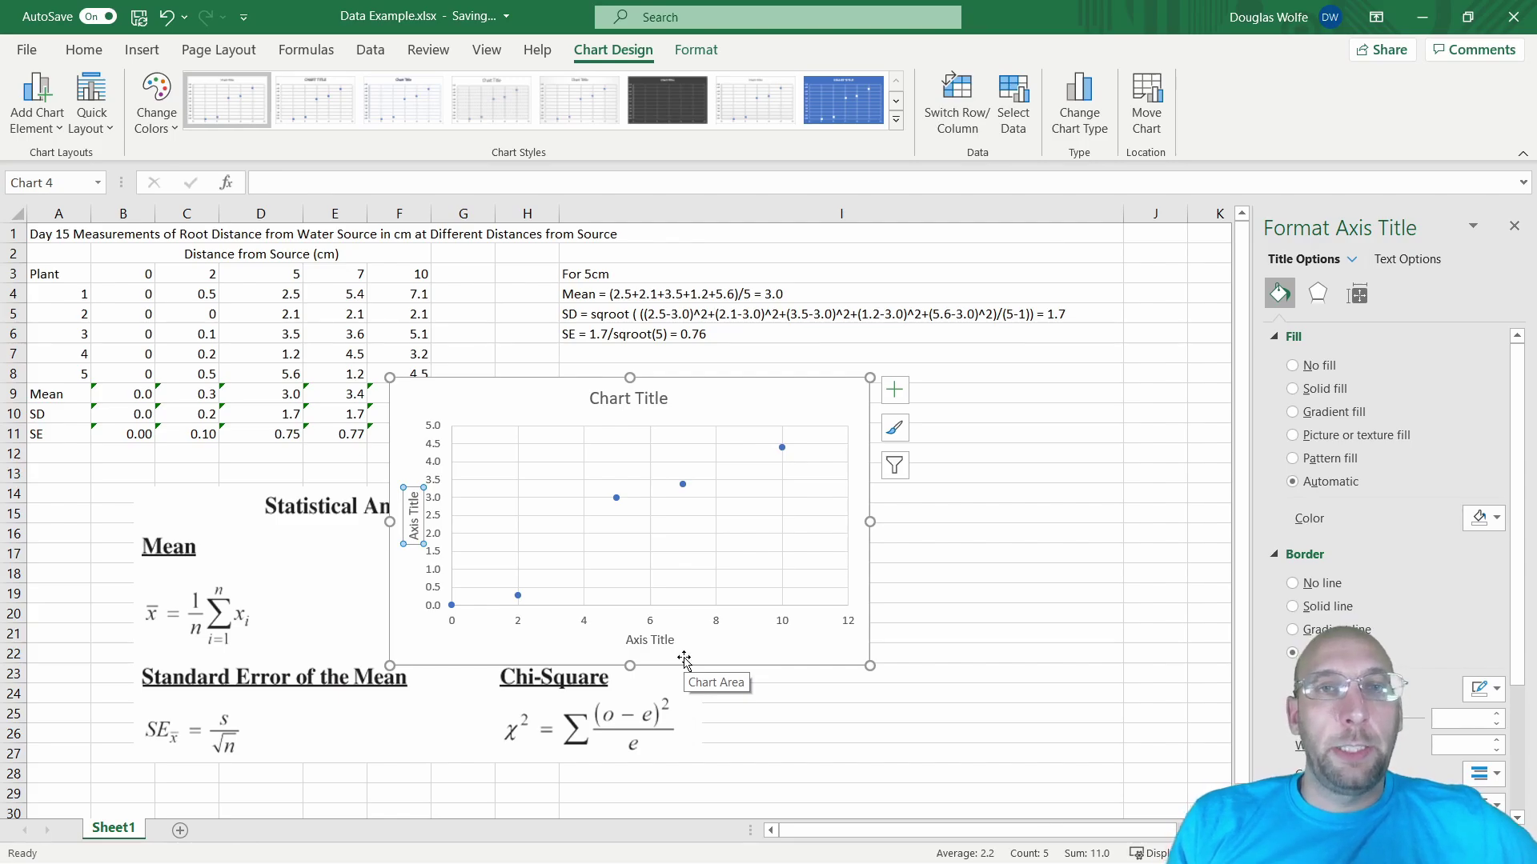
{"action": "left_click_drag", "start_coordinate": [539, 389], "coordinate": [700, 380]}
Add Standard Error error bars to the mean points on the scatter chart.
{"action": "left_click", "coordinate": [36, 100]}
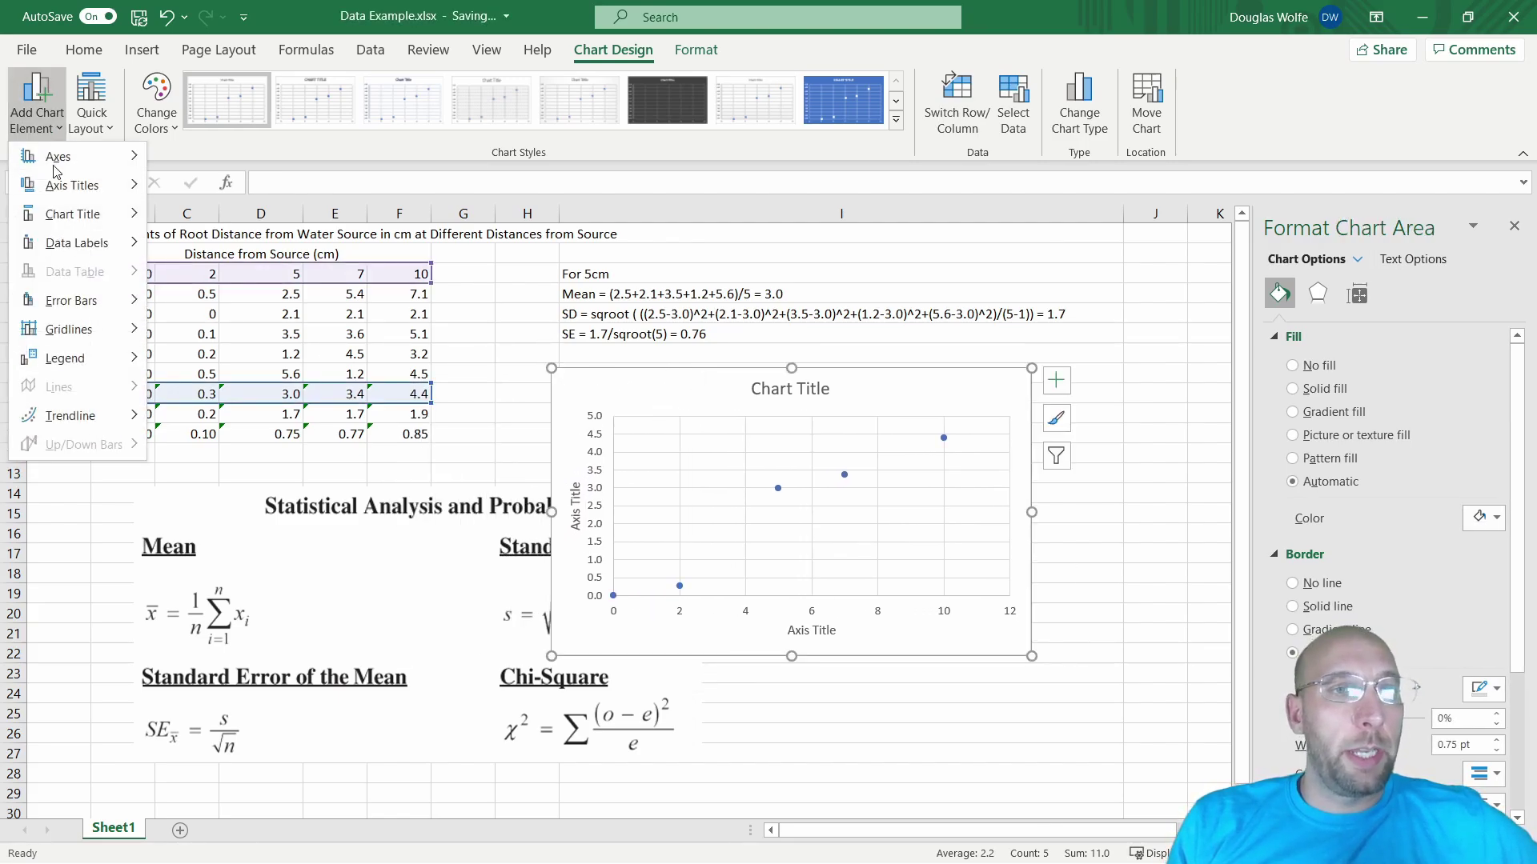
{"action": "mouse_move", "coordinate": [80, 302]}
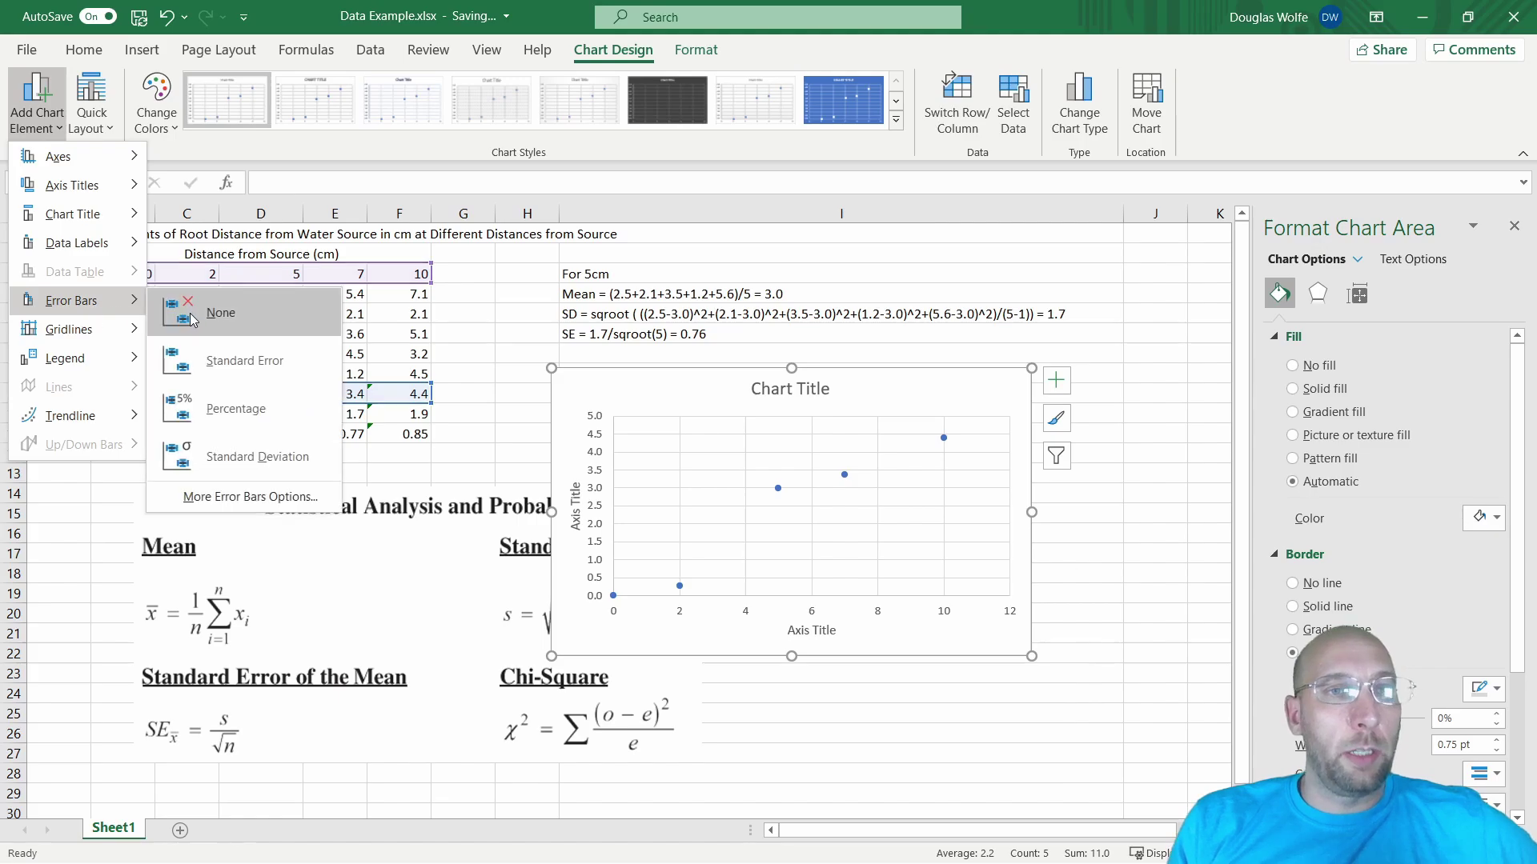
{"action": "left_click", "coordinate": [223, 346]}
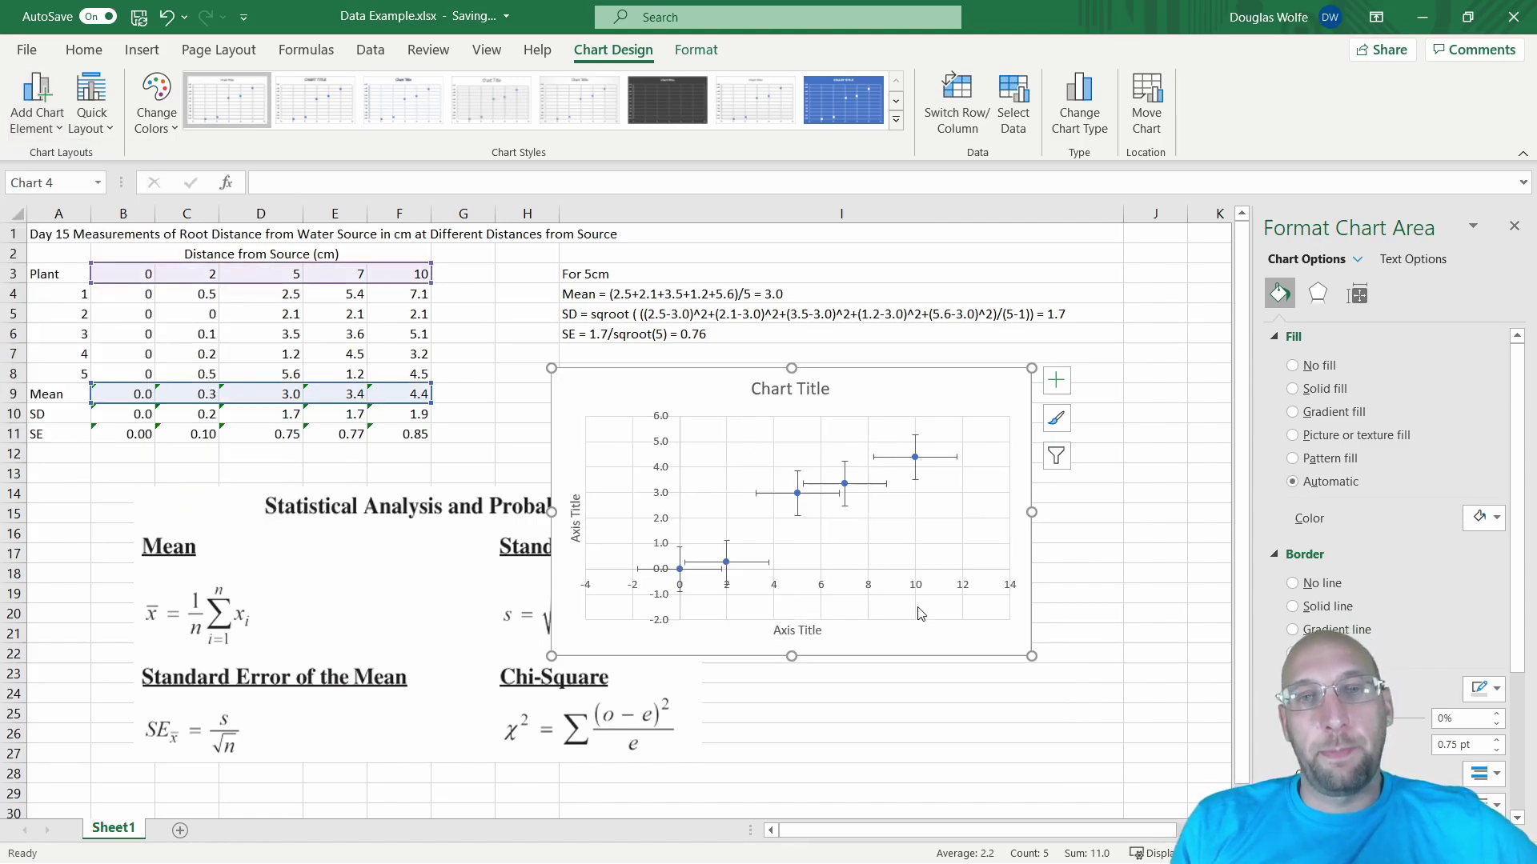
Delete Series 1's horizontal X error bars, then select the vertical error bars.
{"action": "left_click", "coordinate": [1359, 261]}
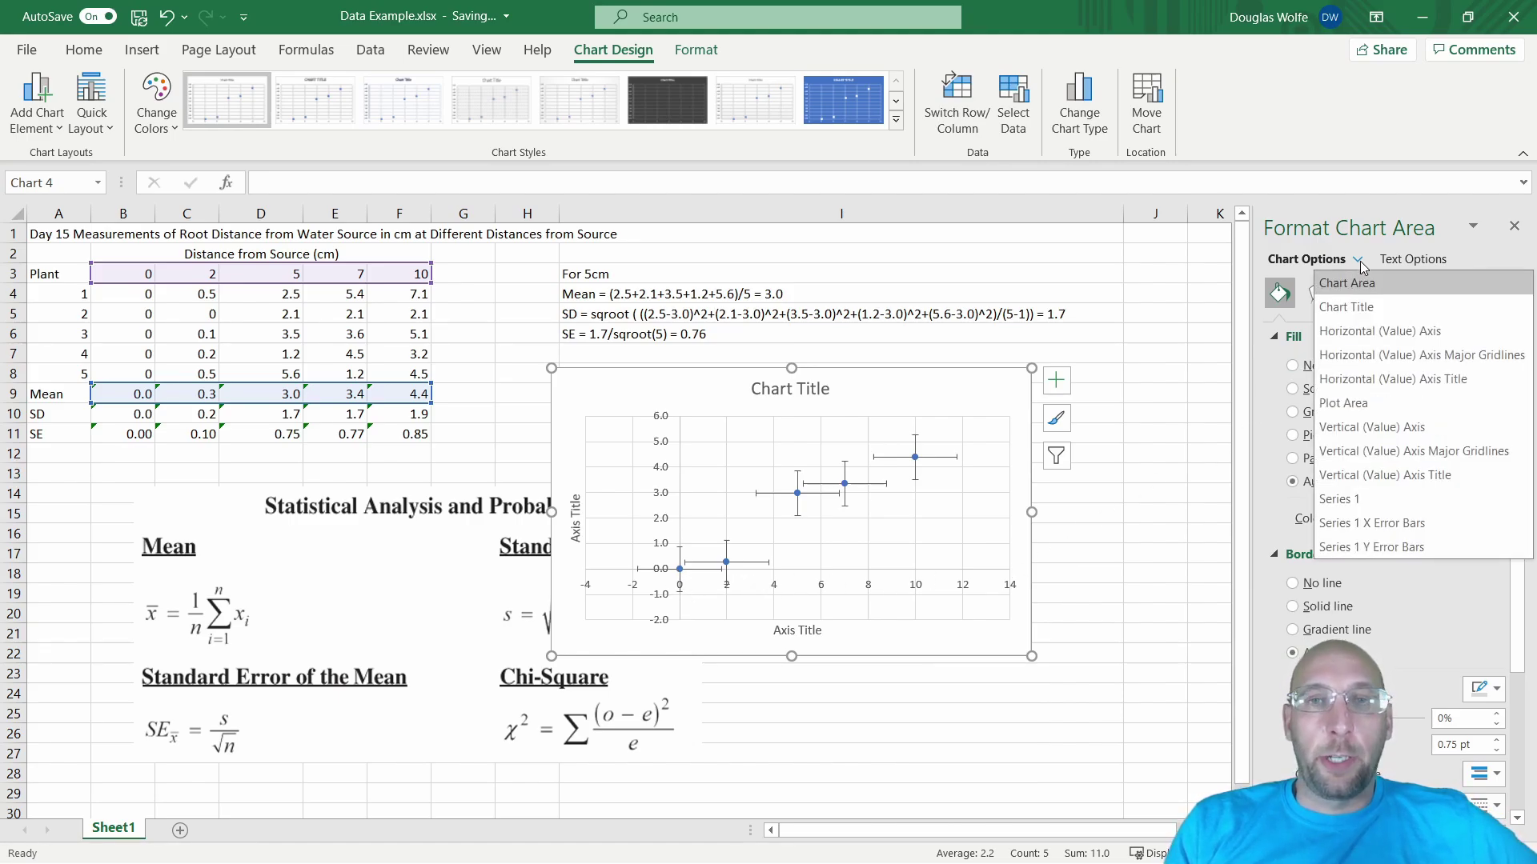
{"action": "left_click", "coordinate": [1381, 531]}
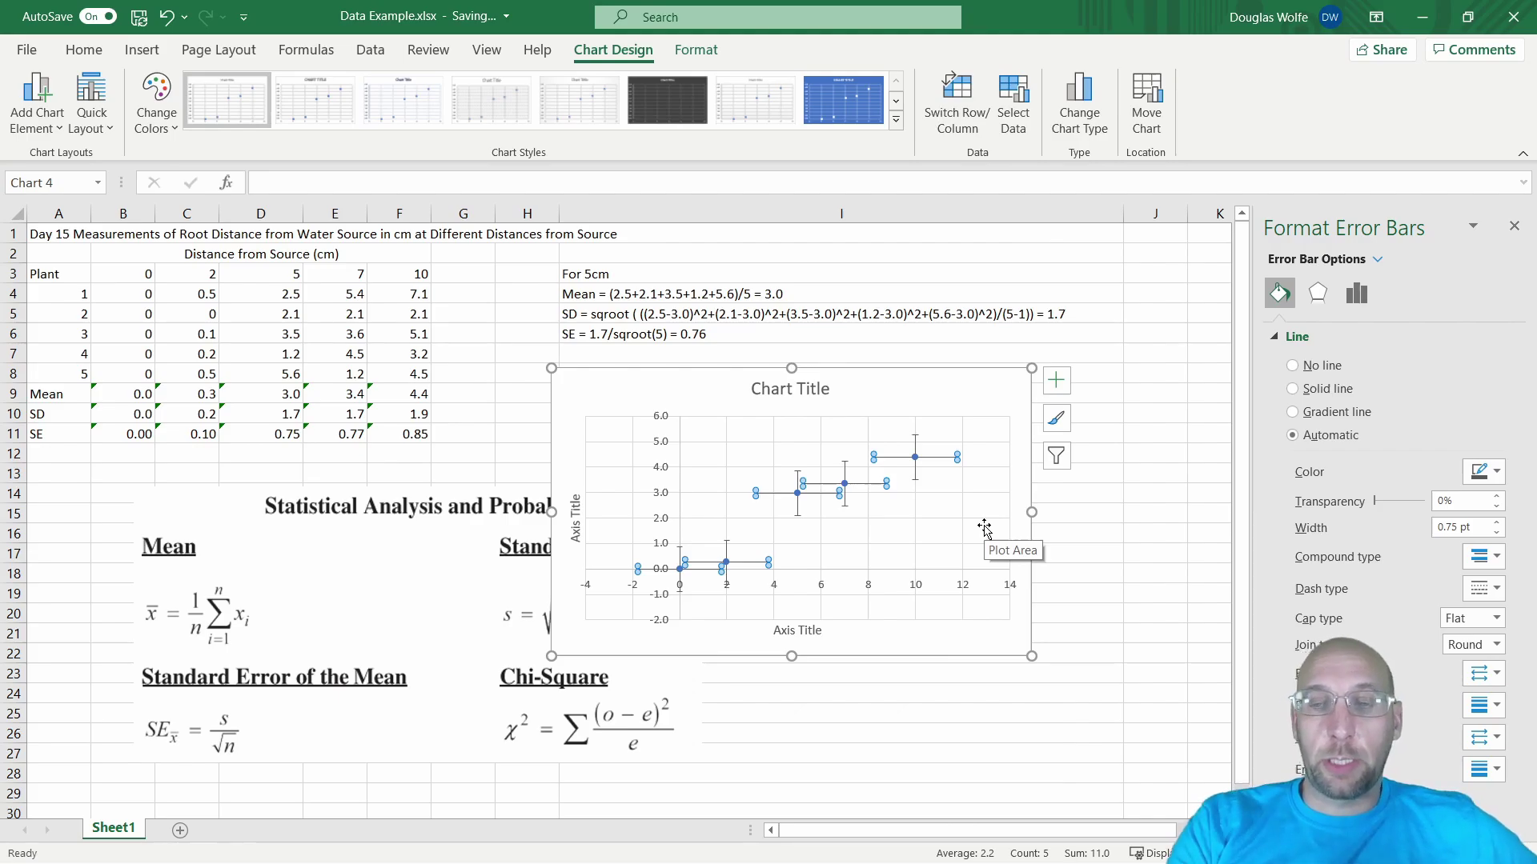
{"action": "key", "text": "Delete"}
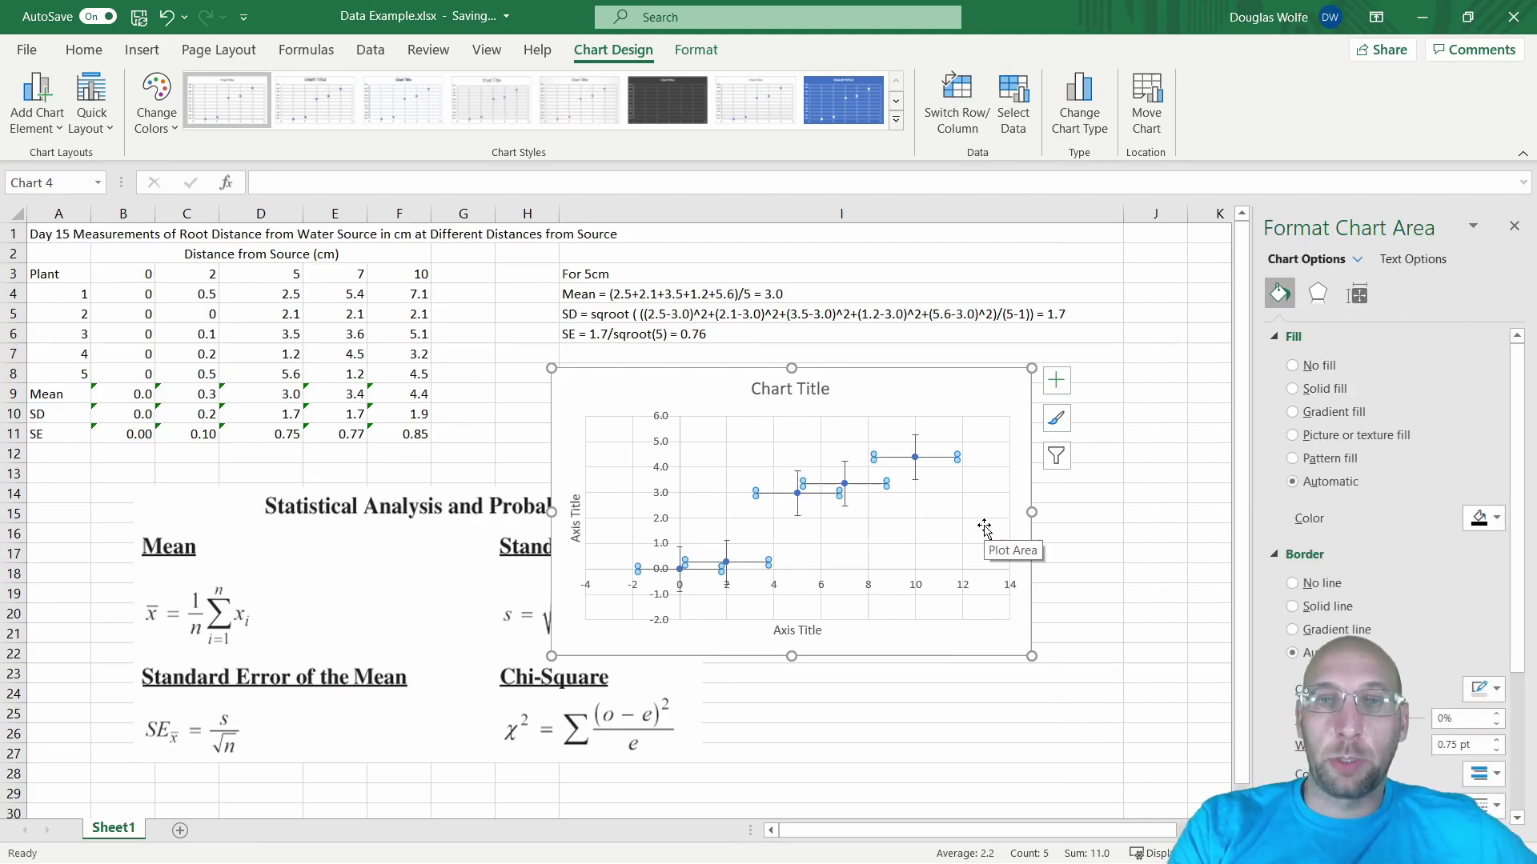
{"action": "left_click", "coordinate": [1386, 261]}
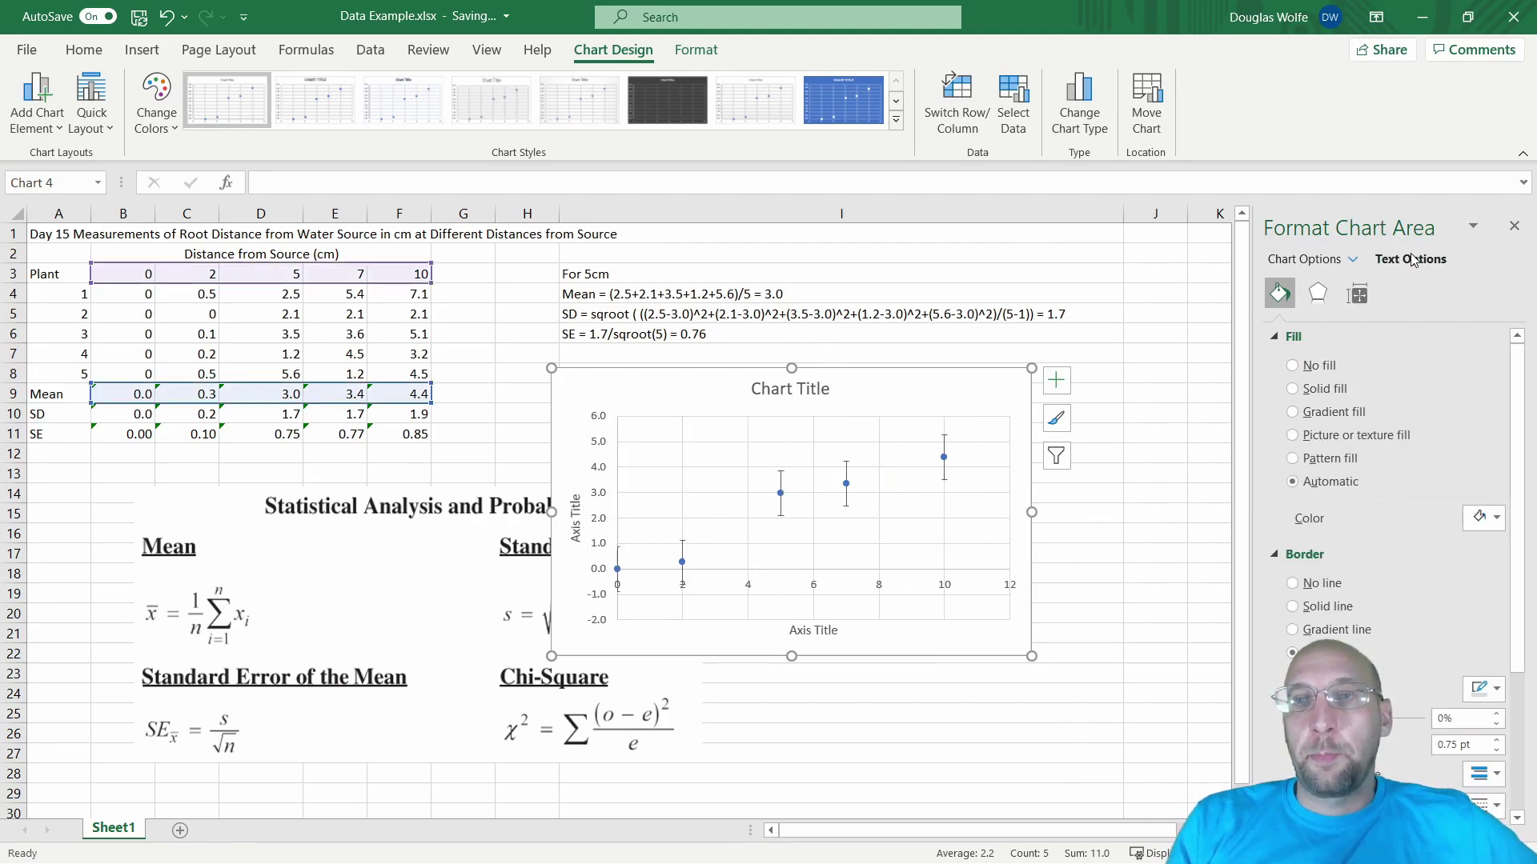
{"action": "left_click", "coordinate": [1355, 265]}
{"action": "left_click", "coordinate": [1385, 526]}
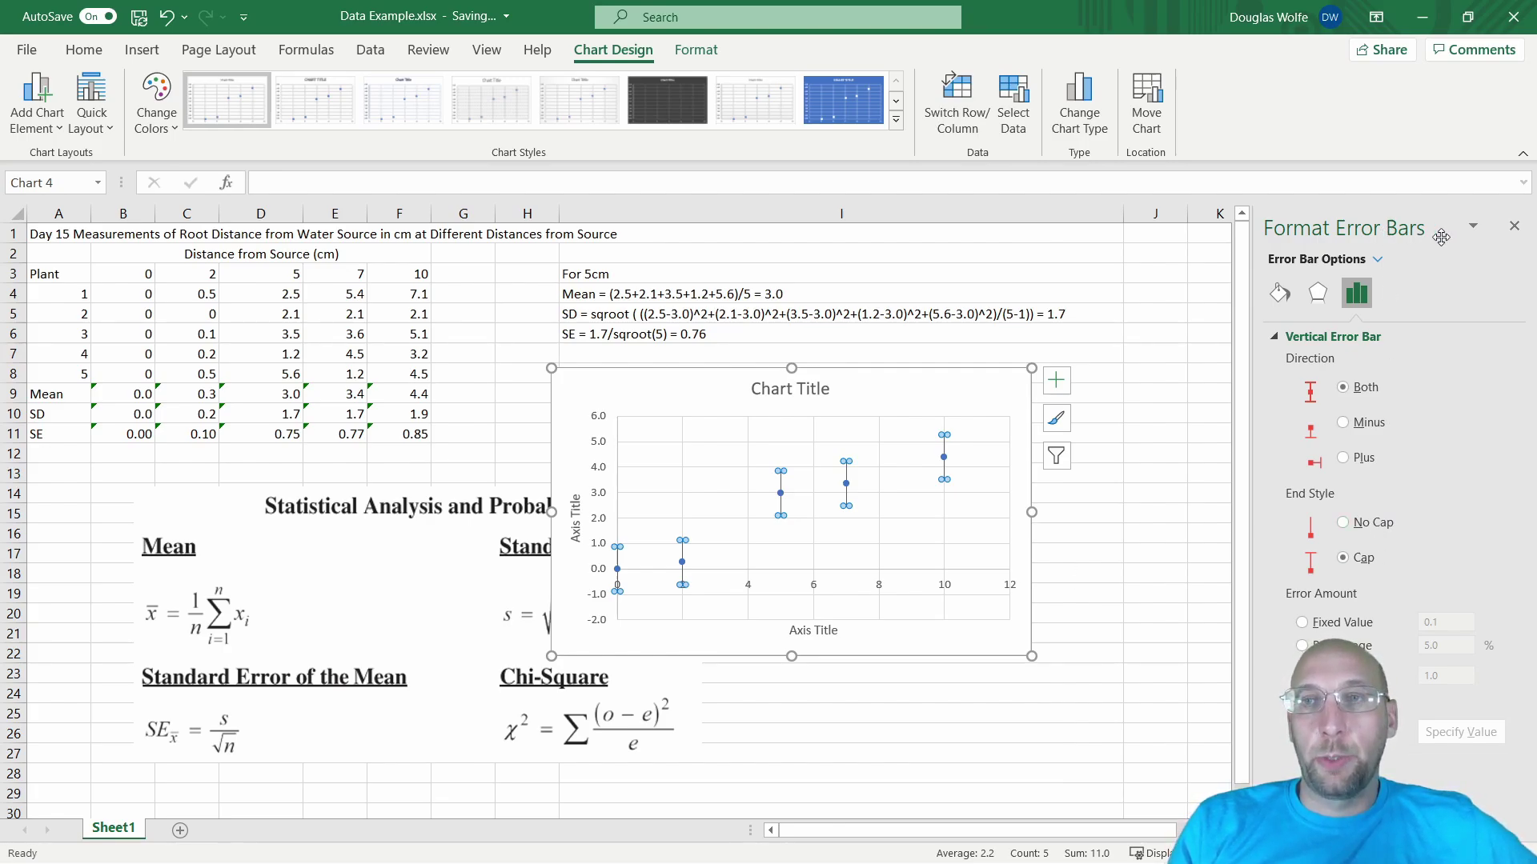
Make the vertical error bars custom, using SE range B11:F11 for positive and negative values.
{"action": "left_click", "coordinate": [1471, 227]}
{"action": "left_click", "coordinate": [1376, 258]}
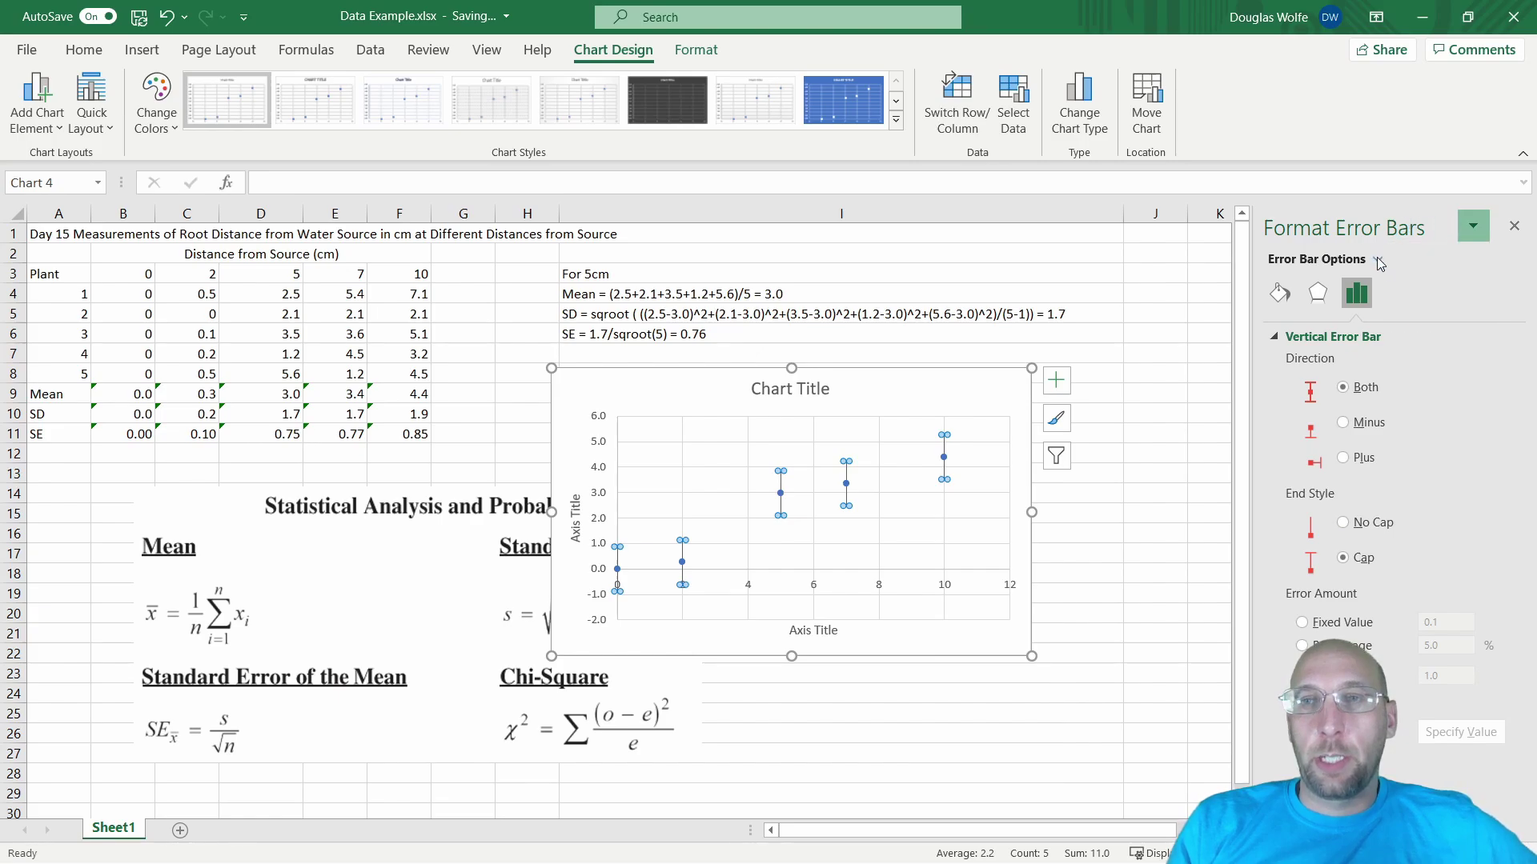
{"action": "left_click", "coordinate": [1378, 261]}
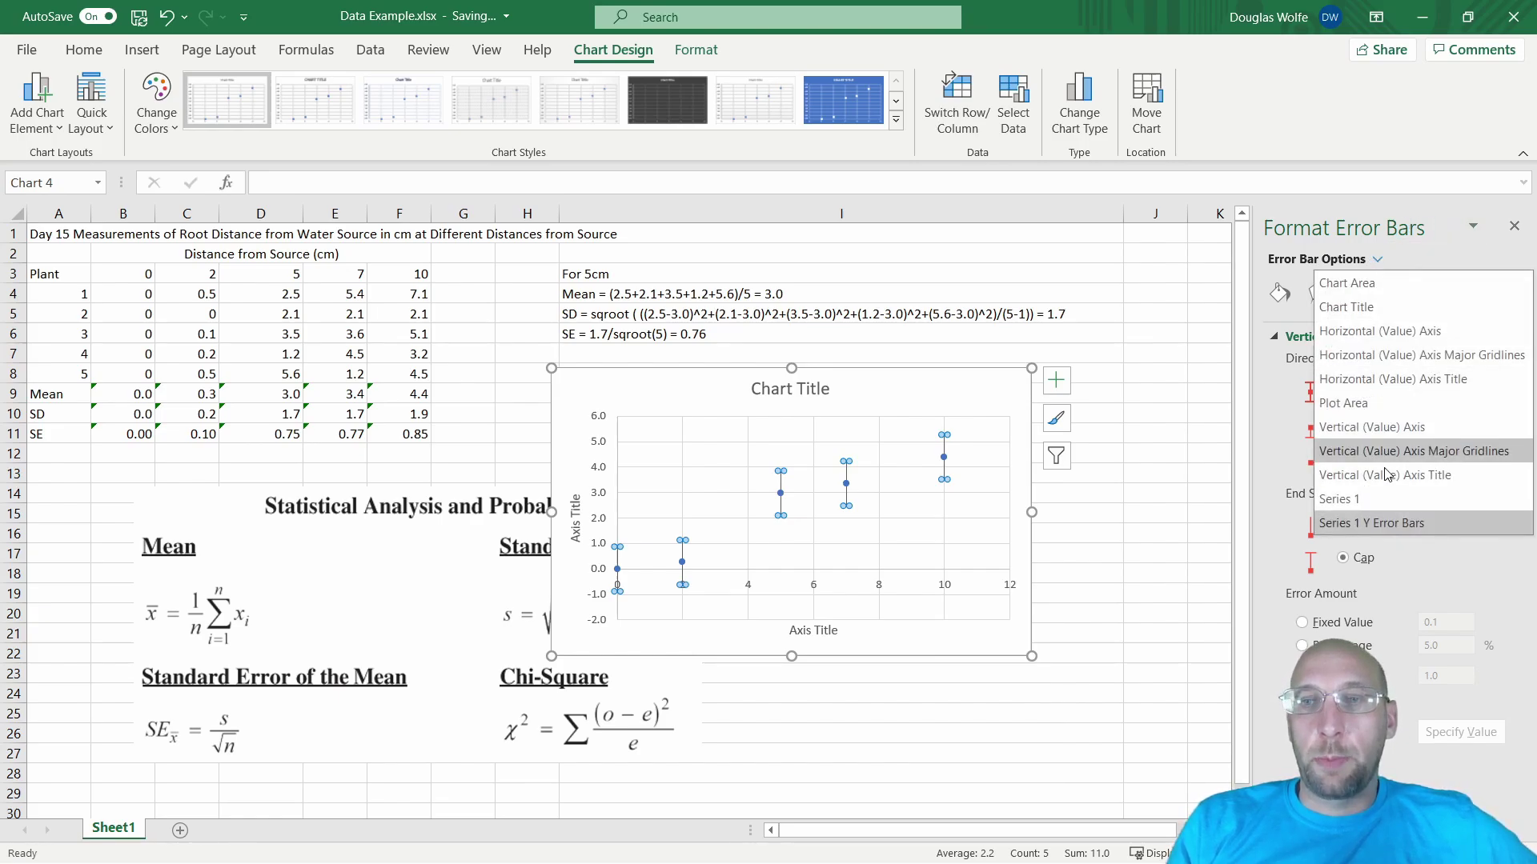
{"action": "left_click", "coordinate": [1376, 523]}
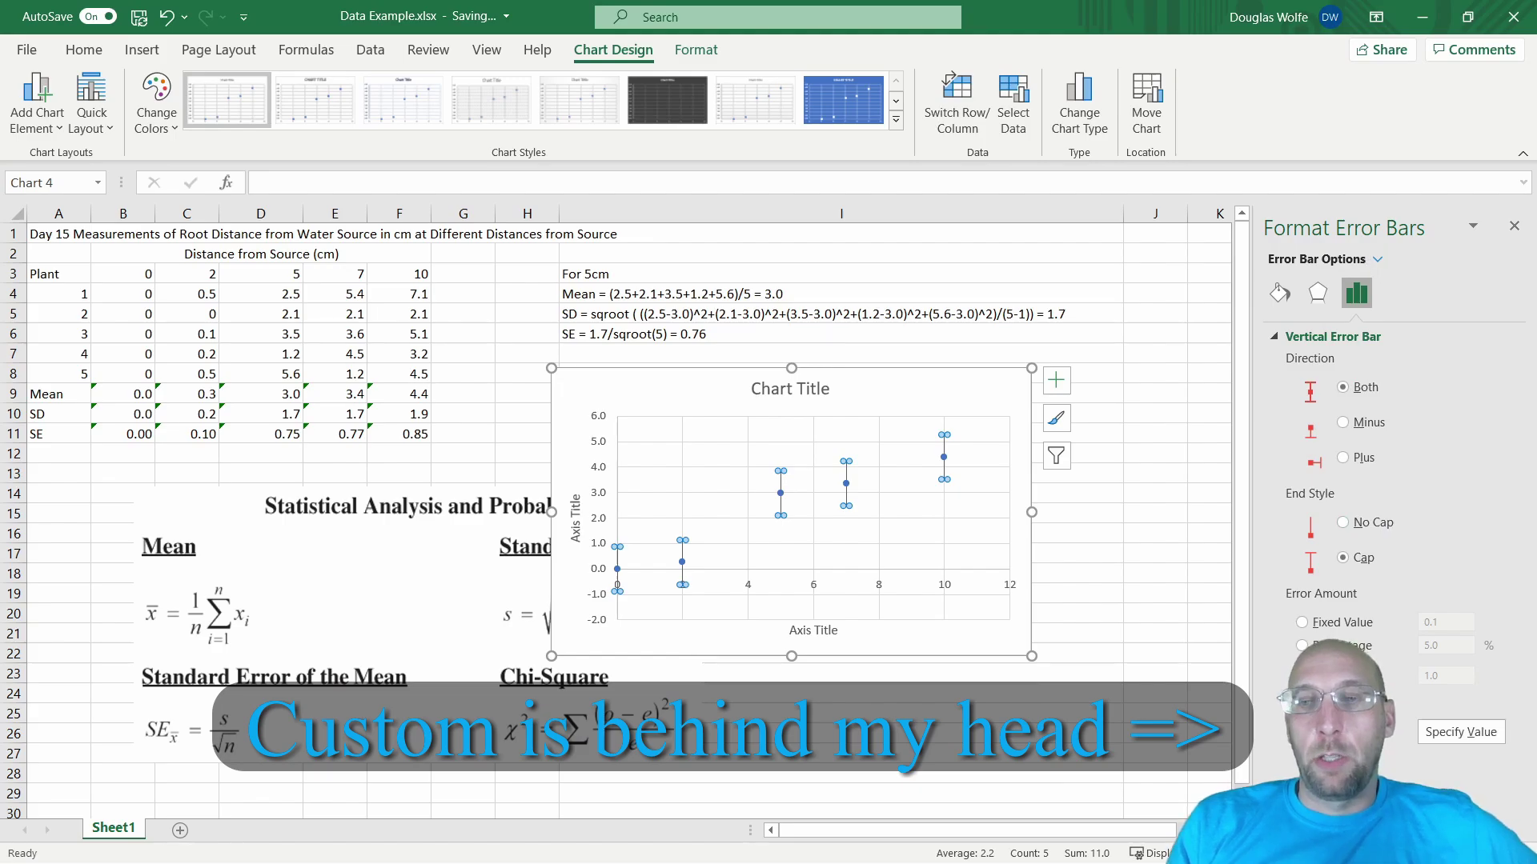
{"action": "left_click", "coordinate": [1301, 732]}
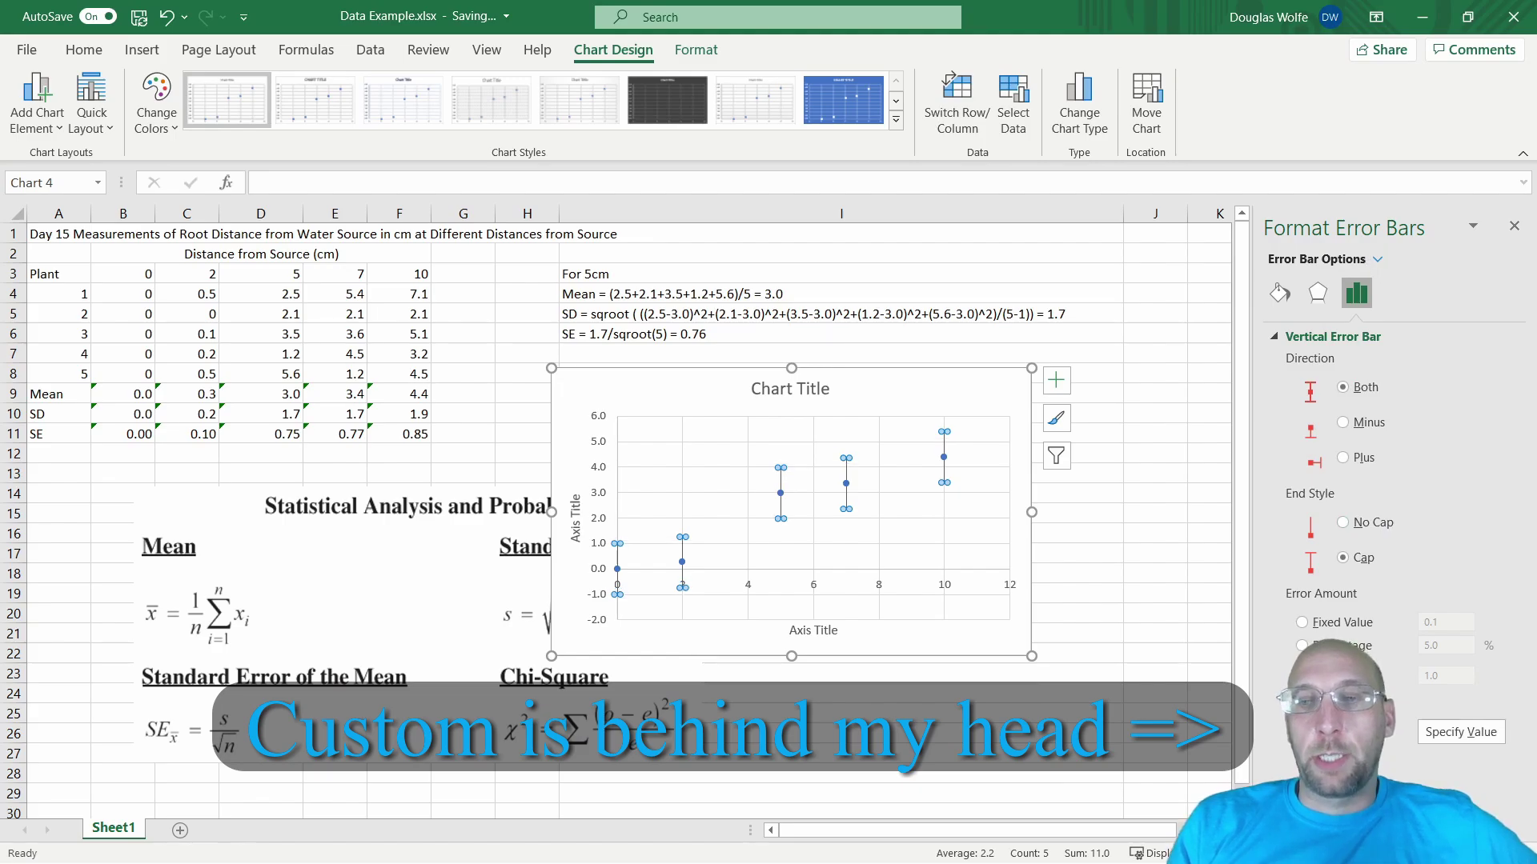
{"action": "left_click", "coordinate": [1459, 733]}
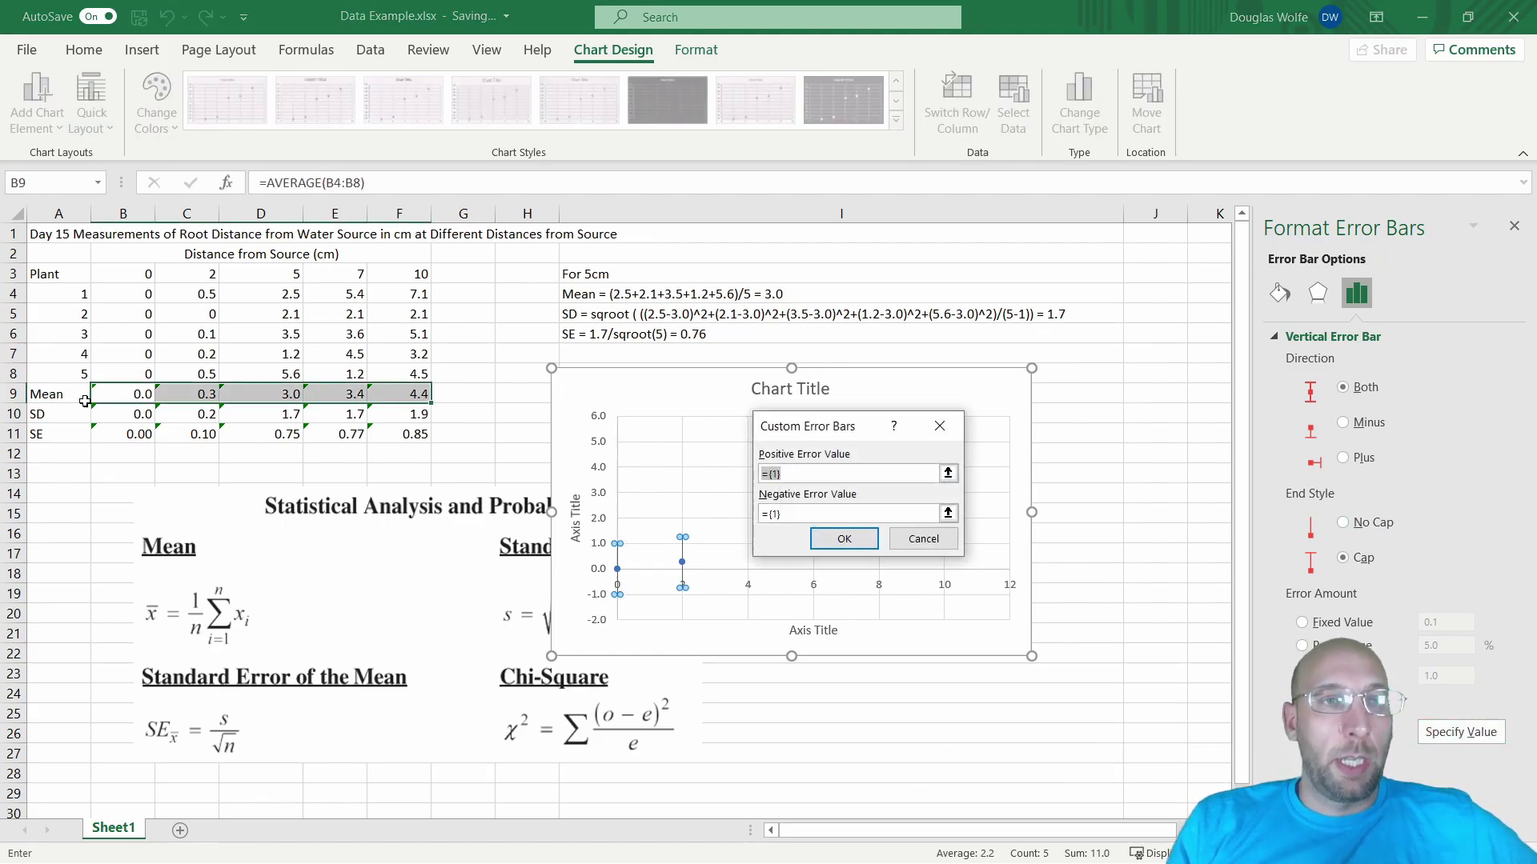
{"action": "left_click_drag", "start_coordinate": [116, 432], "coordinate": [385, 436]}
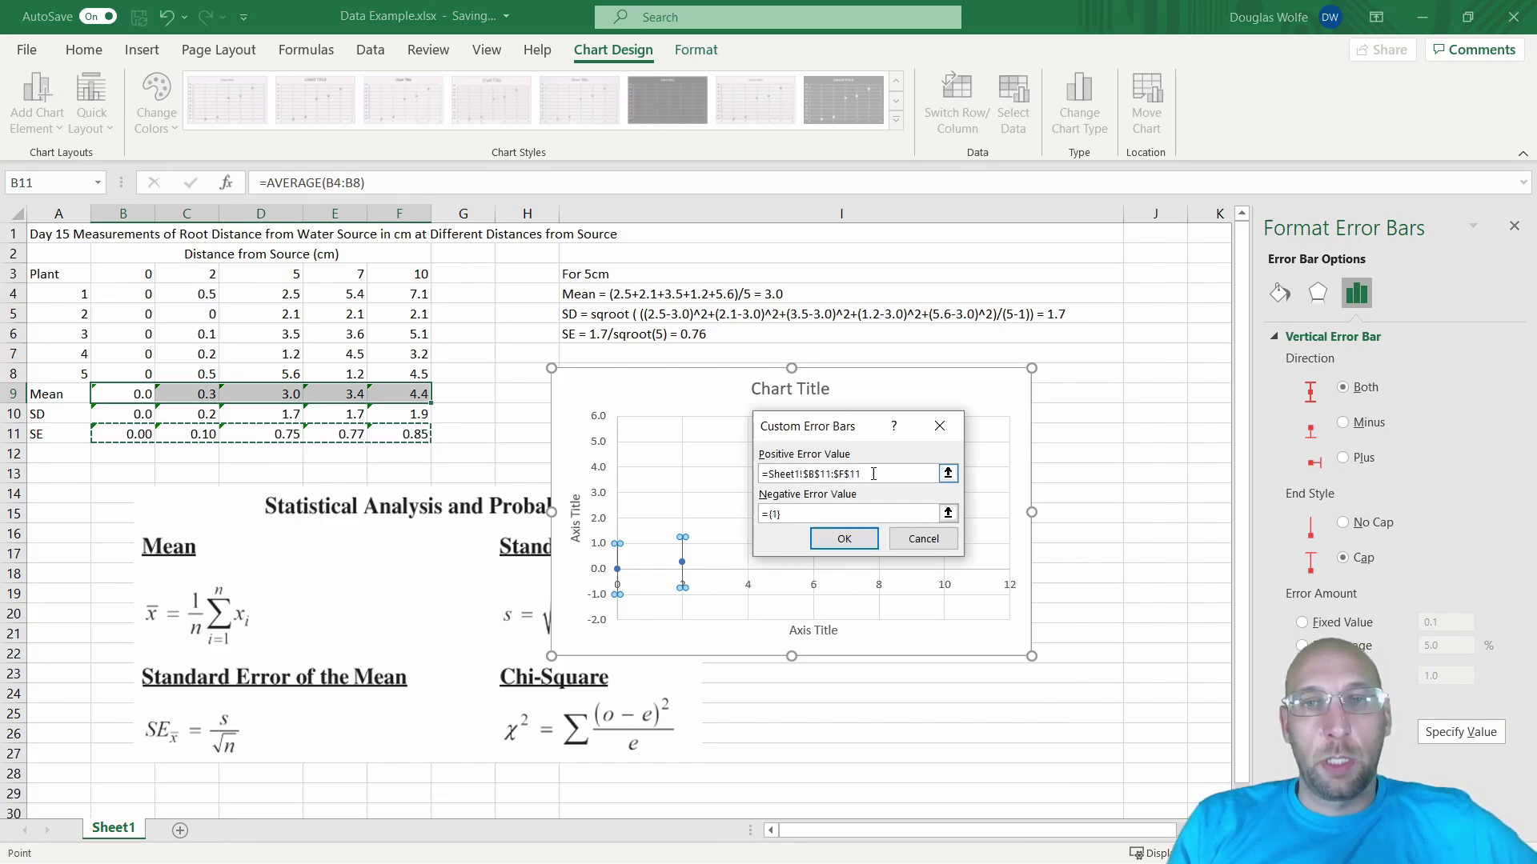
{"action": "left_click_drag", "start_coordinate": [868, 473], "coordinate": [763, 517]}
{"action": "type", "text": "Sheet1!$B$11:$F$11"}
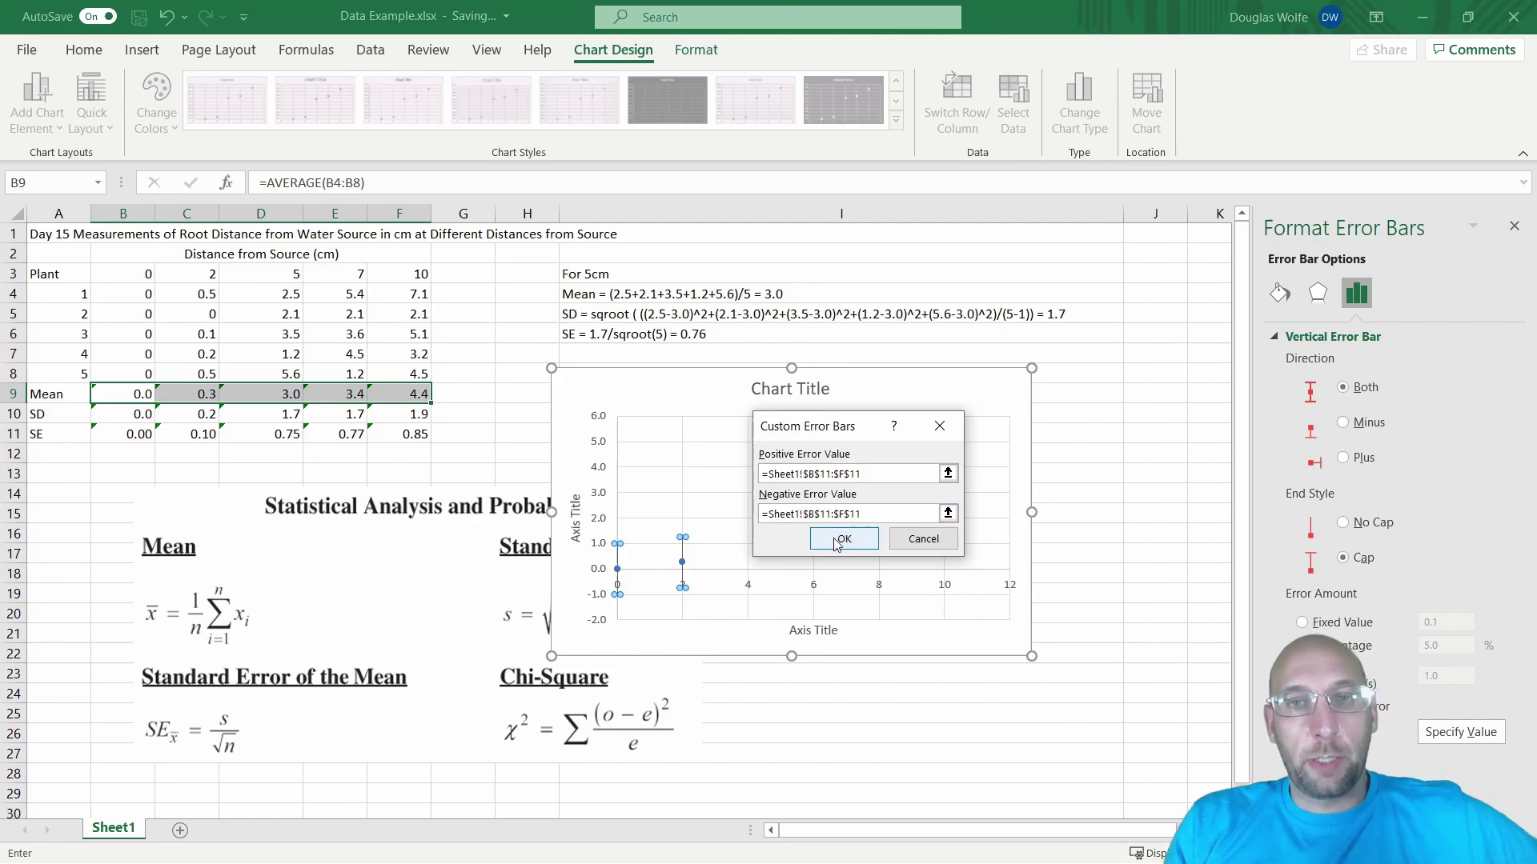
{"action": "left_click", "coordinate": [837, 543]}
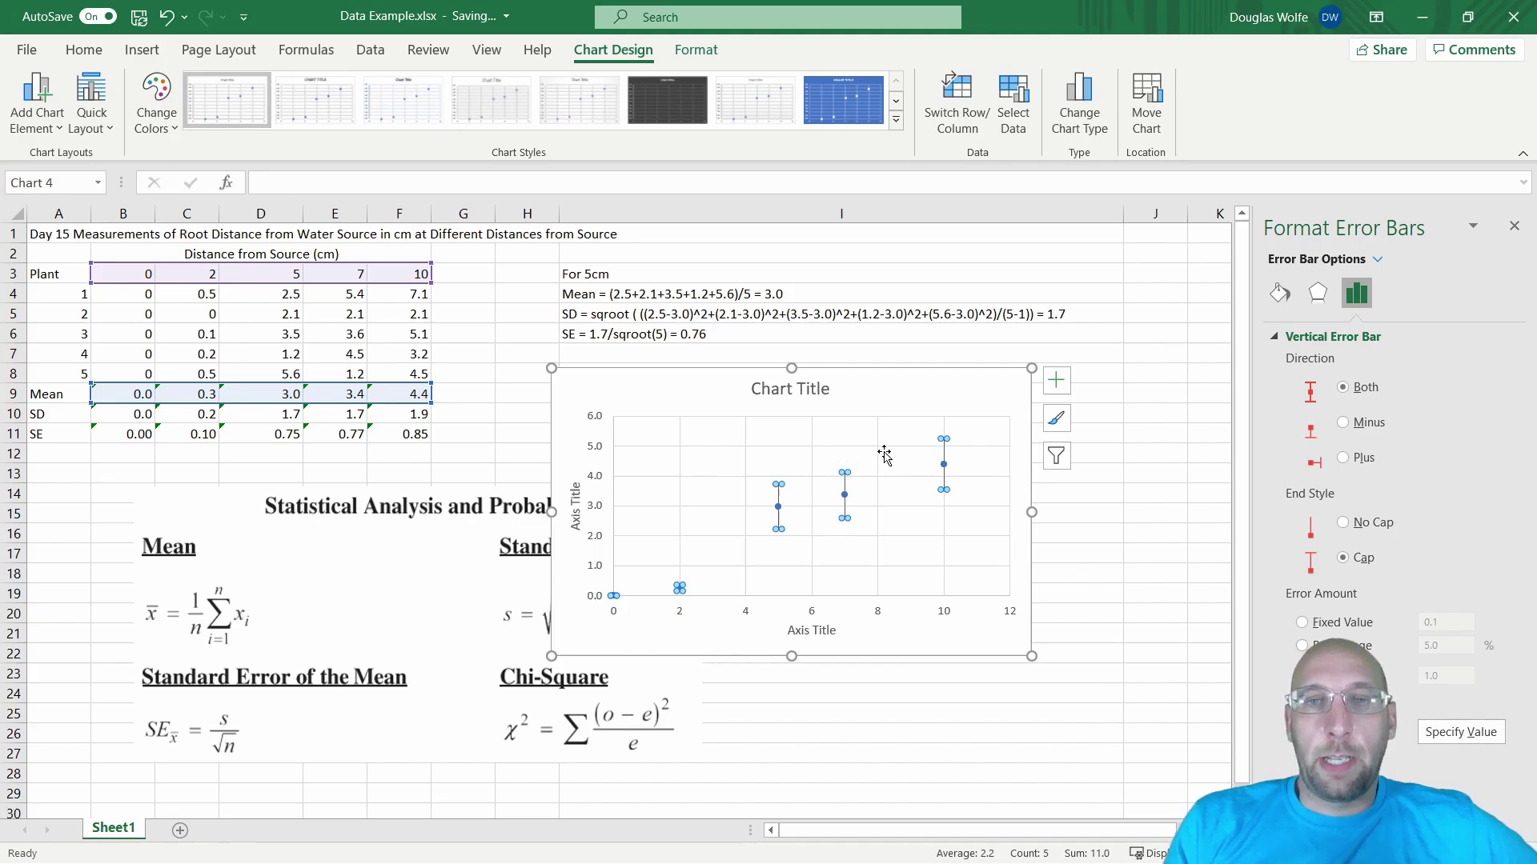
Select a vertical major gridline to bring up the Format Major Gridlines settings.
{"action": "left_click", "coordinate": [878, 480]}
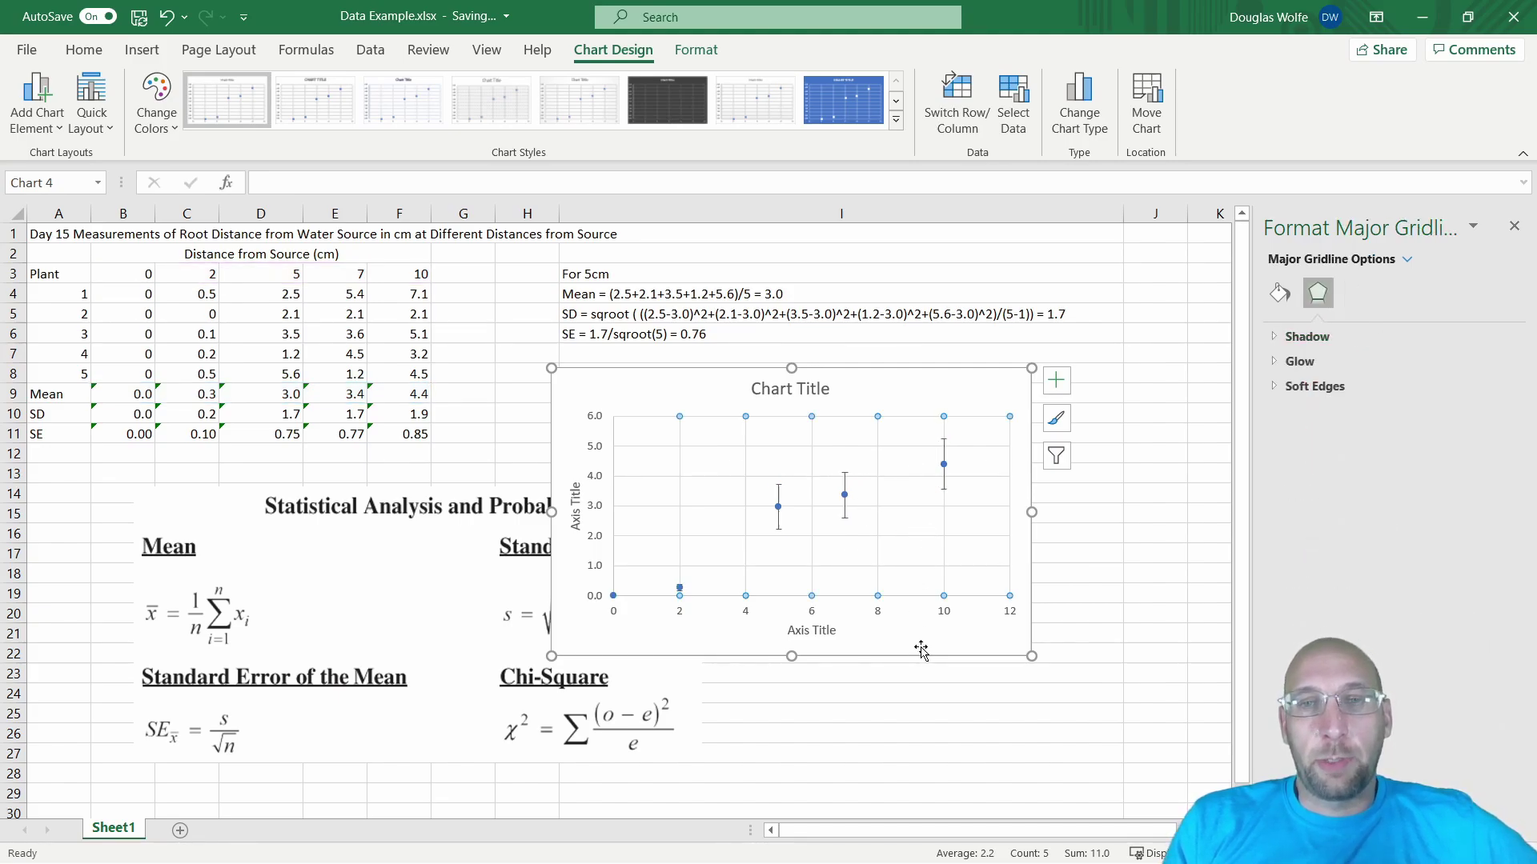